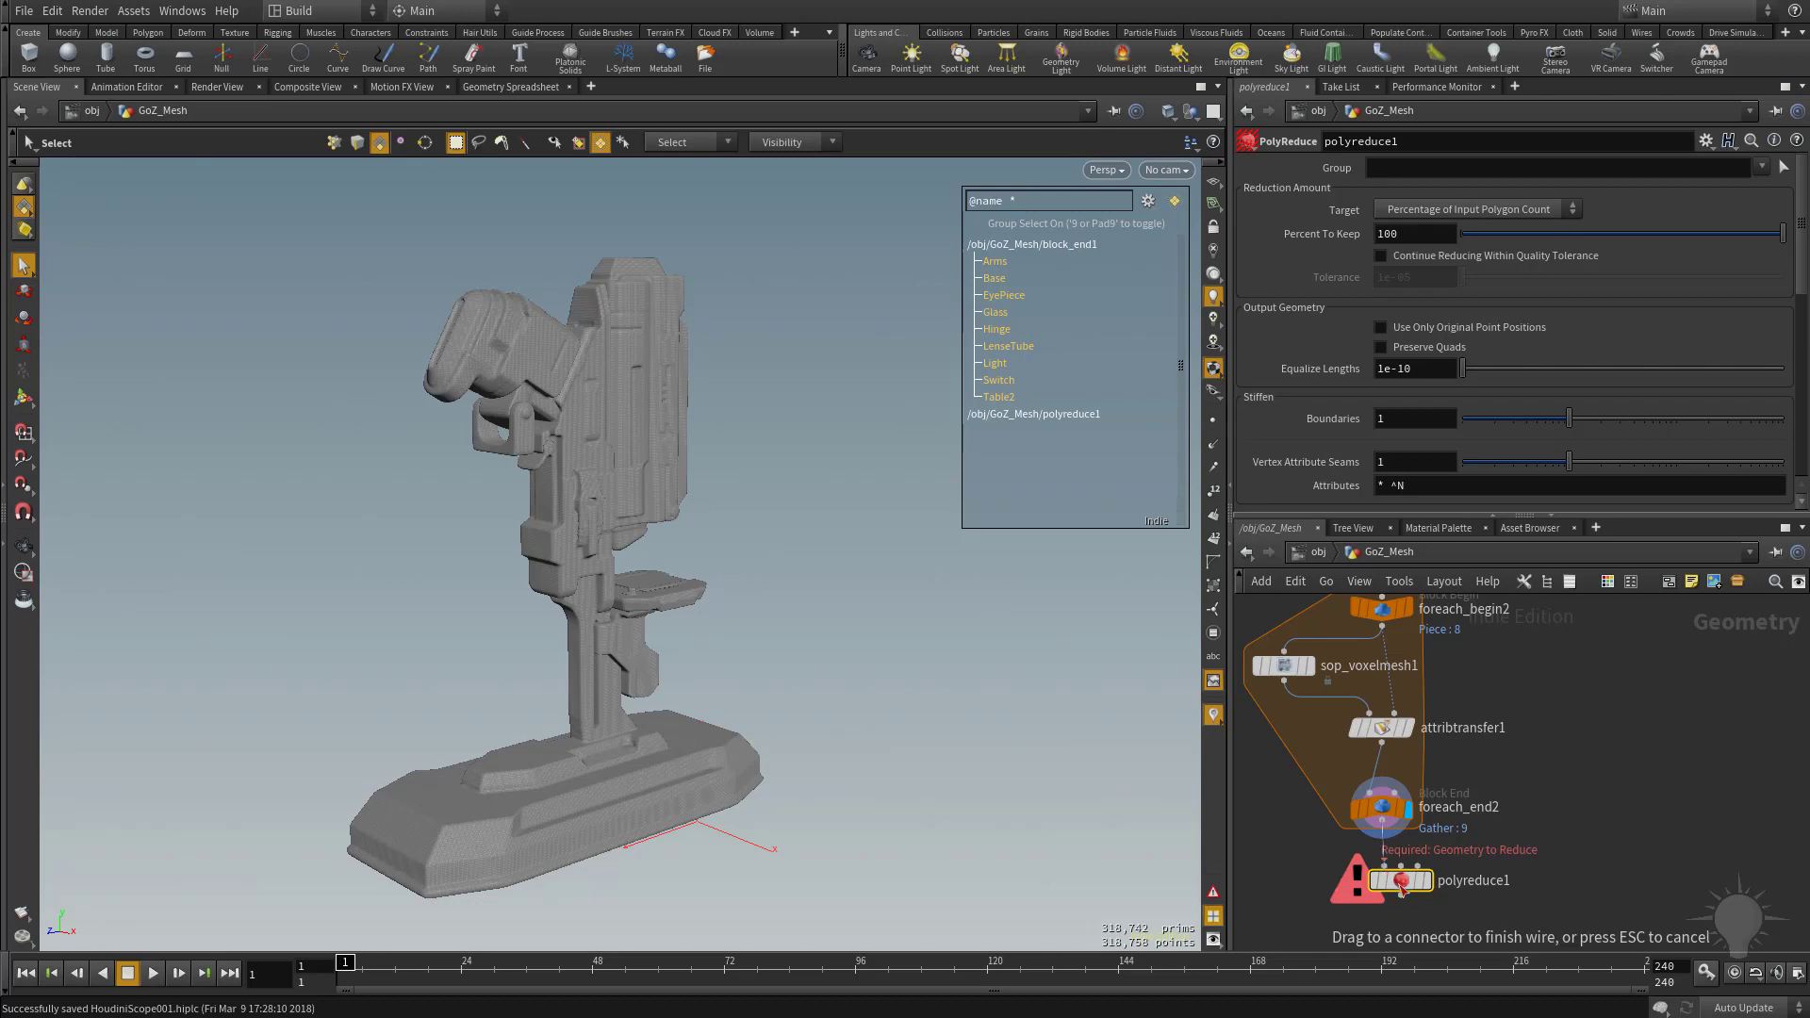
Display polyreduce1, let it continue reducing within quality tolerance, and set the tolerance to 1e-06.
left_click(1427, 884)
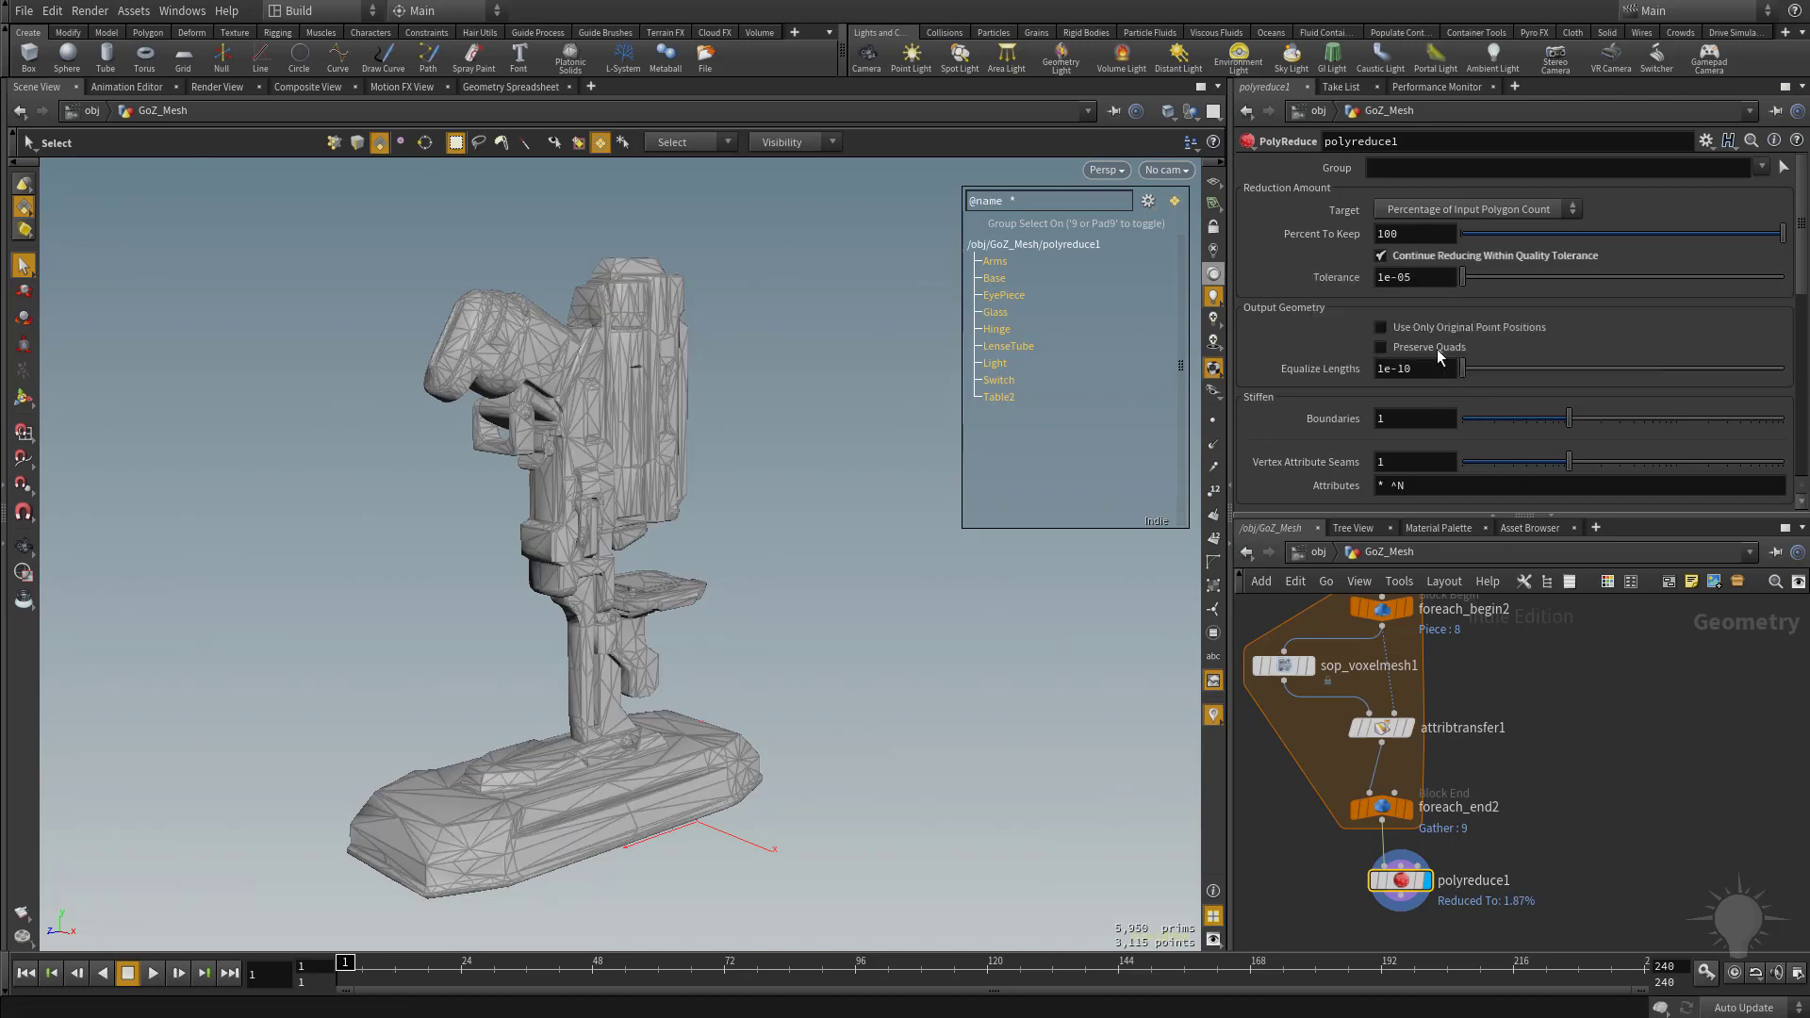
left_click(1418, 277)
type("6")
key("Return")
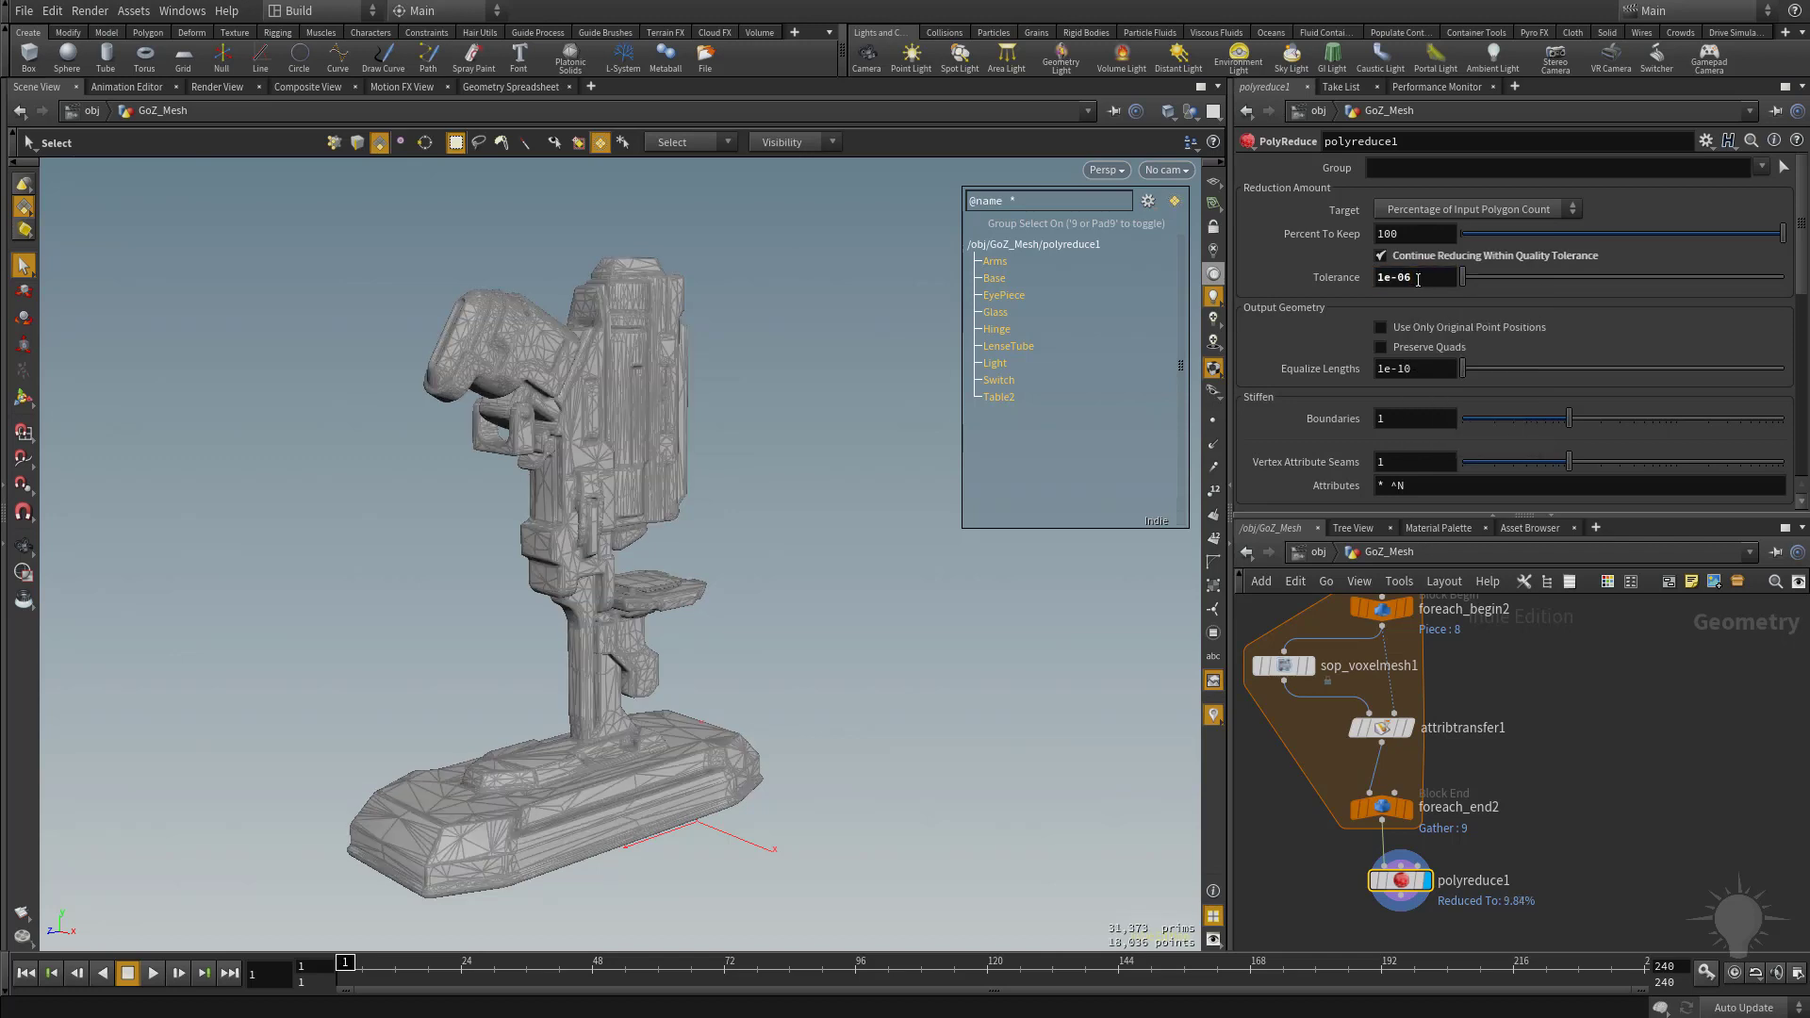
right_click_drag(573, 518, 874, 605, "alt")
left_click_drag(873, 605, 792, 612, "alt")
right_click_drag(792, 613, 687, 602, "alt")
left_click_drag(688, 602, 679, 557, "alt")
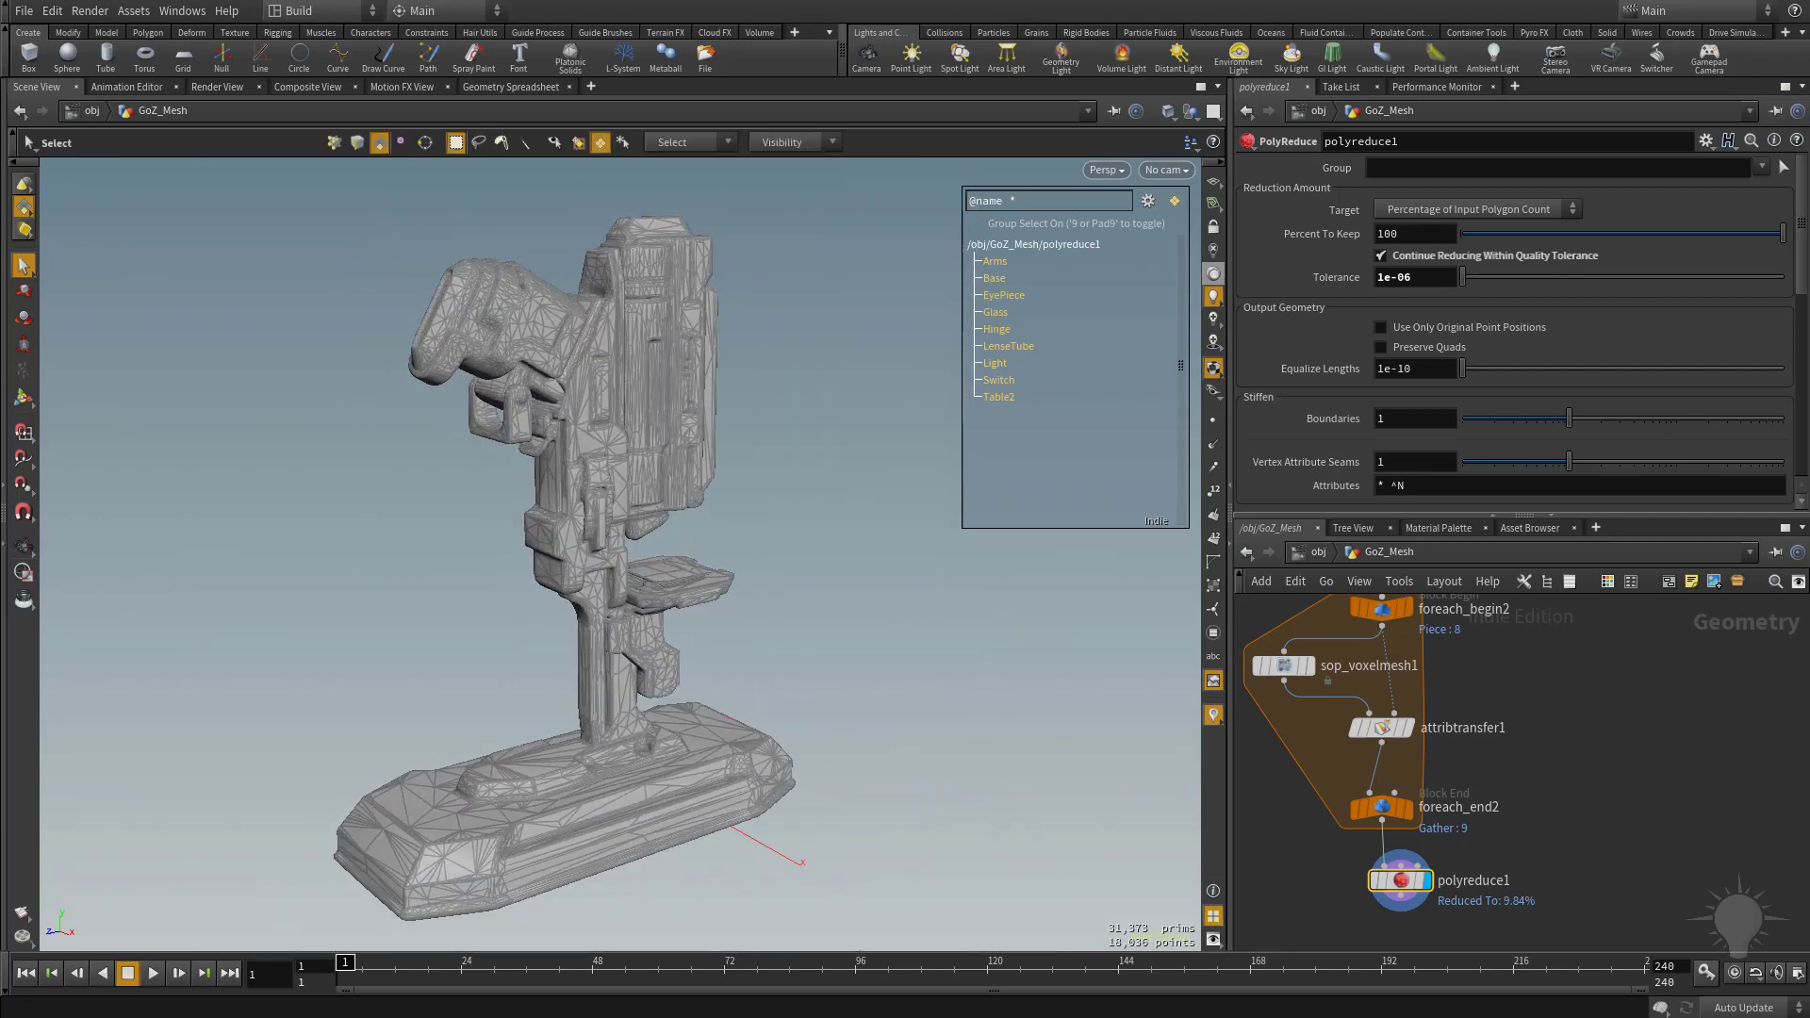
Set the viewport's geometry information display to Always On and inspect the node info of polyreduce1.
middle_click_drag(1654, 871, 1557, 762)
scroll(1658, 802, "down", 2)
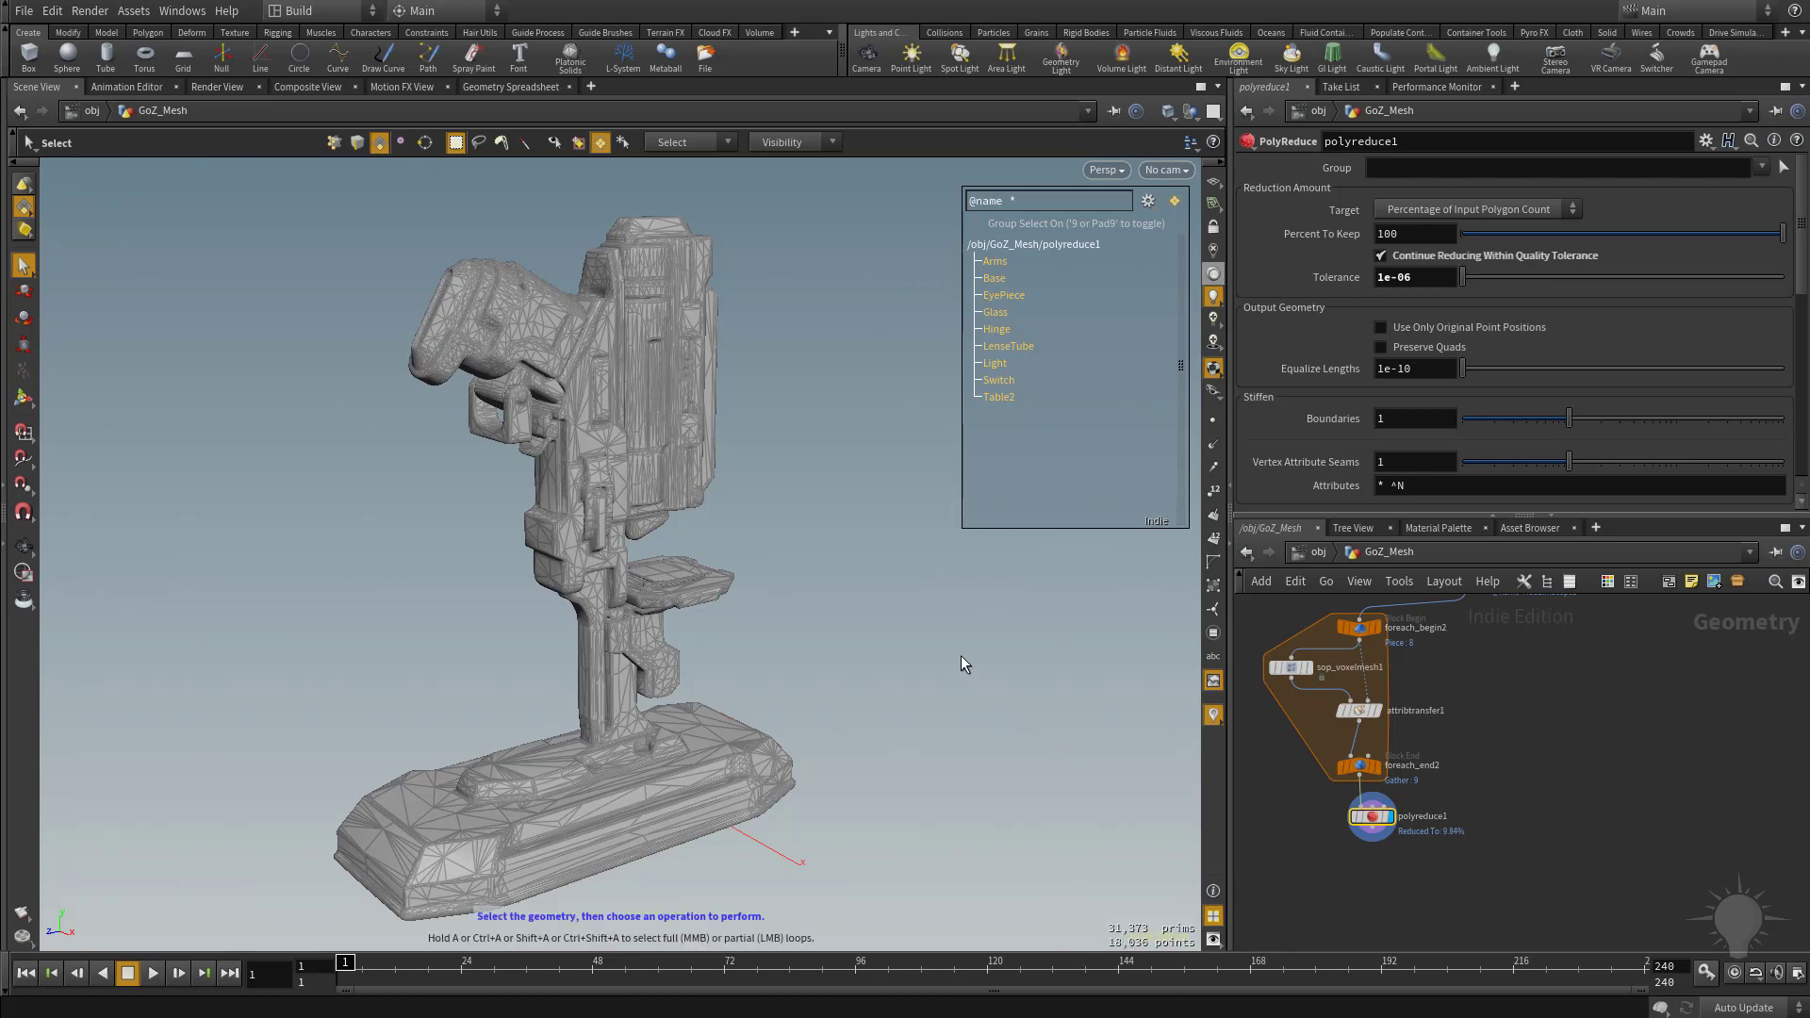
key("d")
left_click(705, 454)
left_click(856, 664)
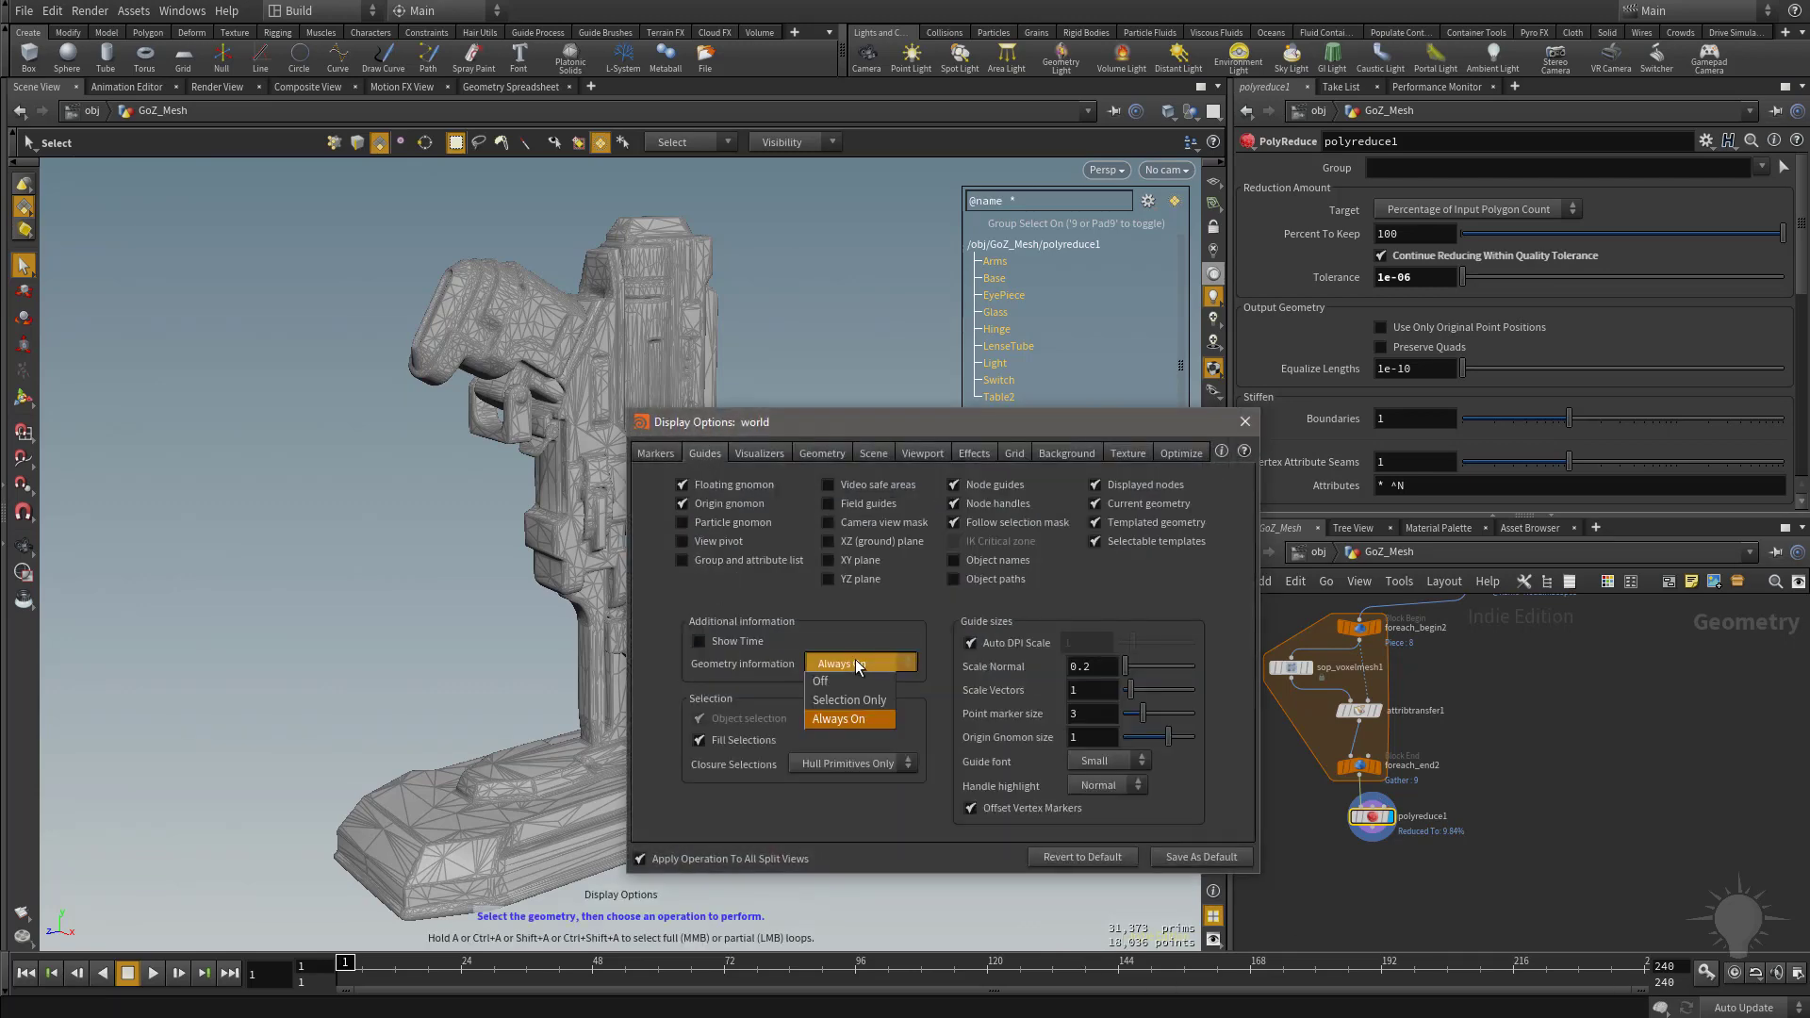
left_click(829, 719)
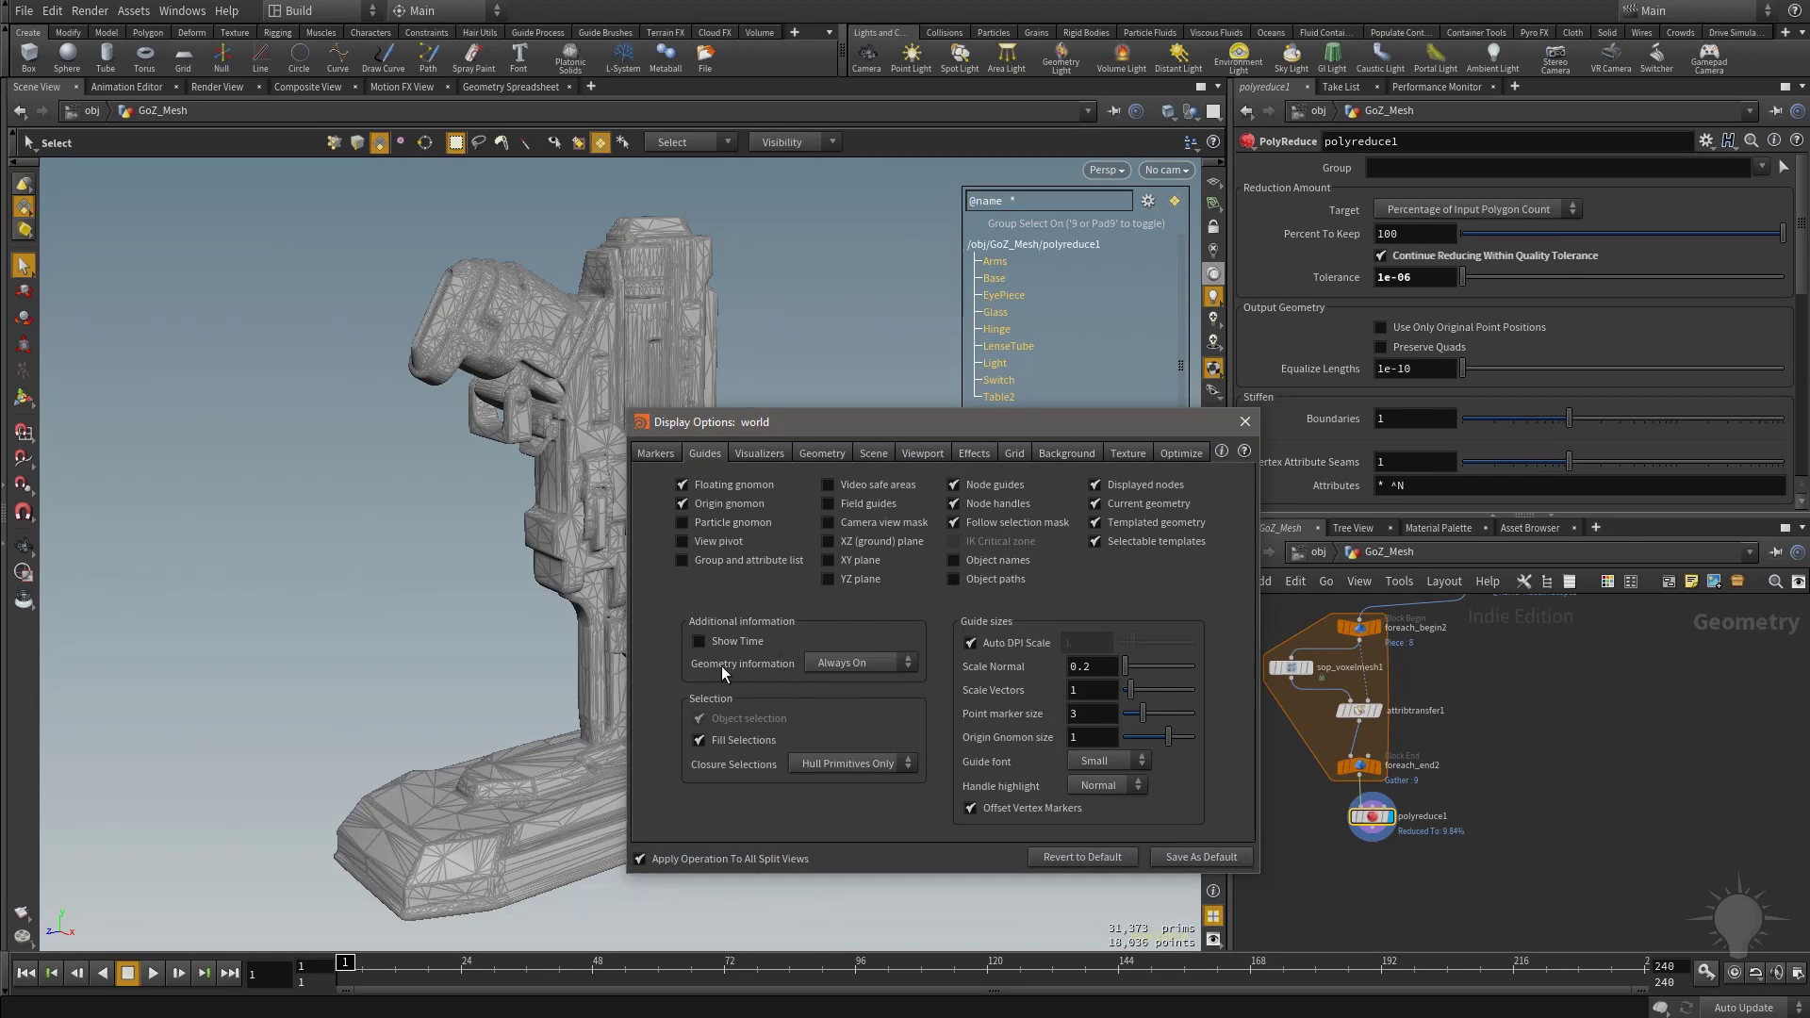
left_click(1245, 422)
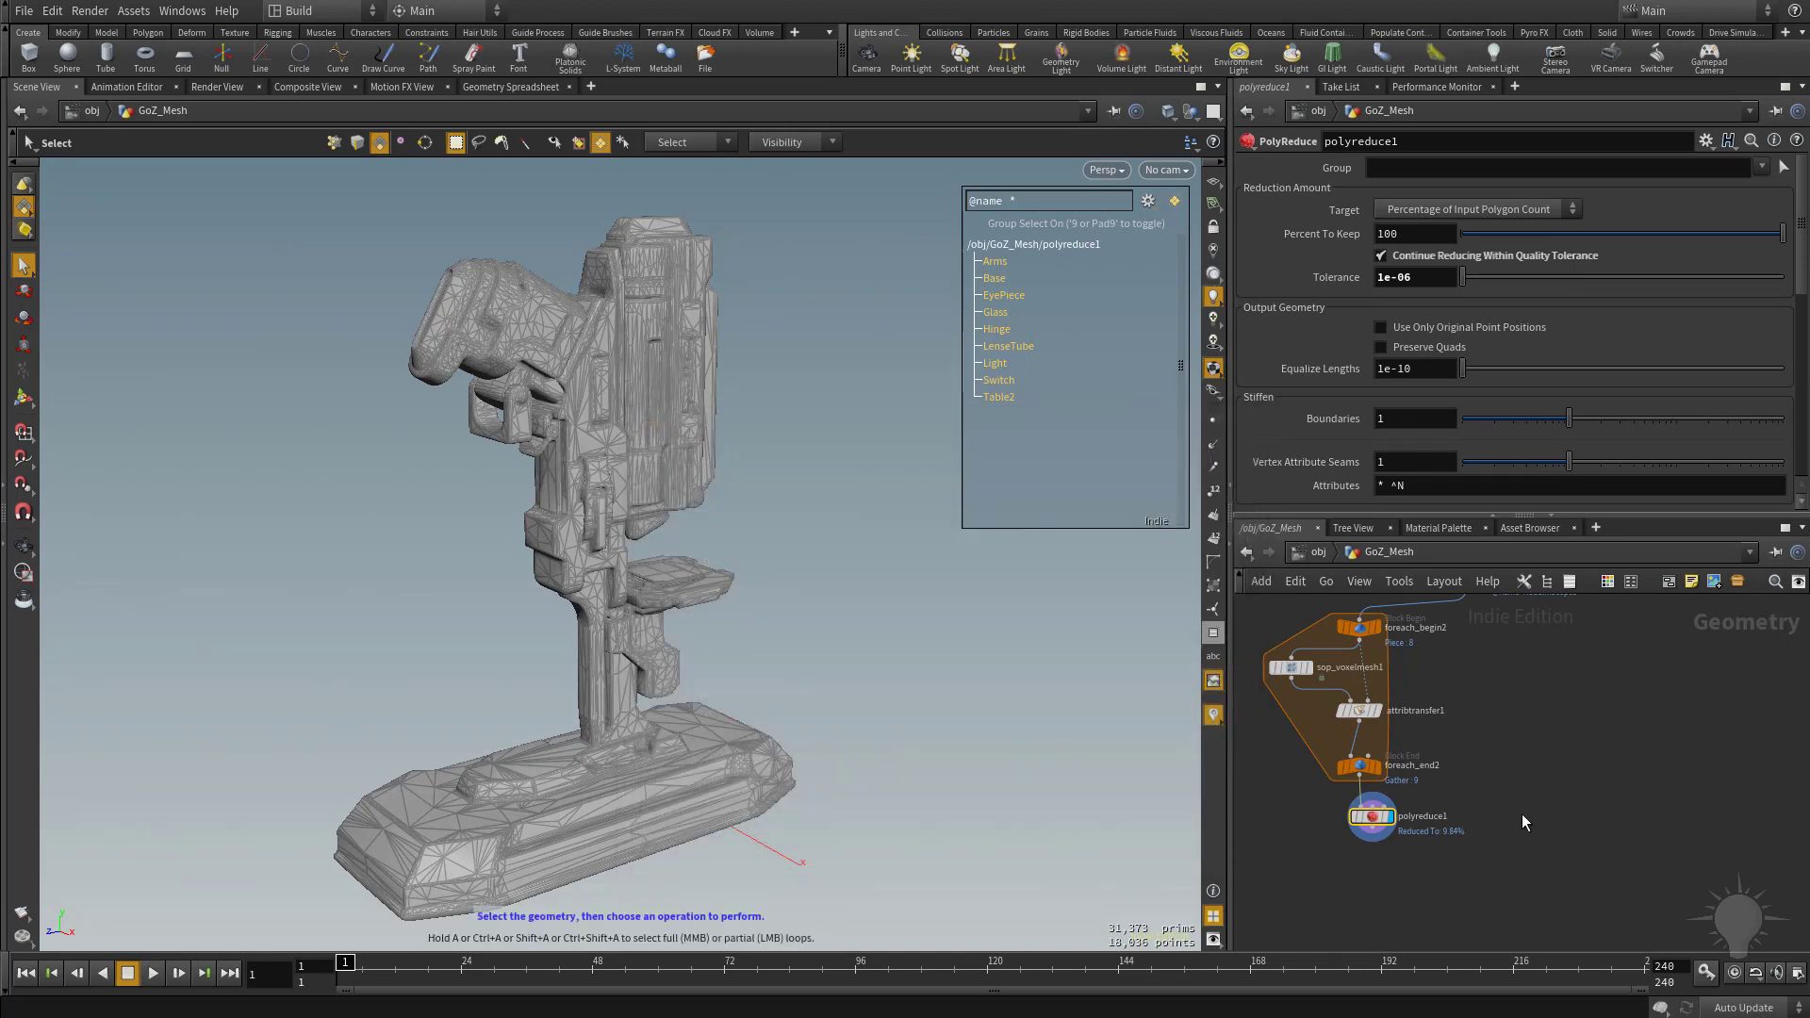
middle_click(1367, 818)
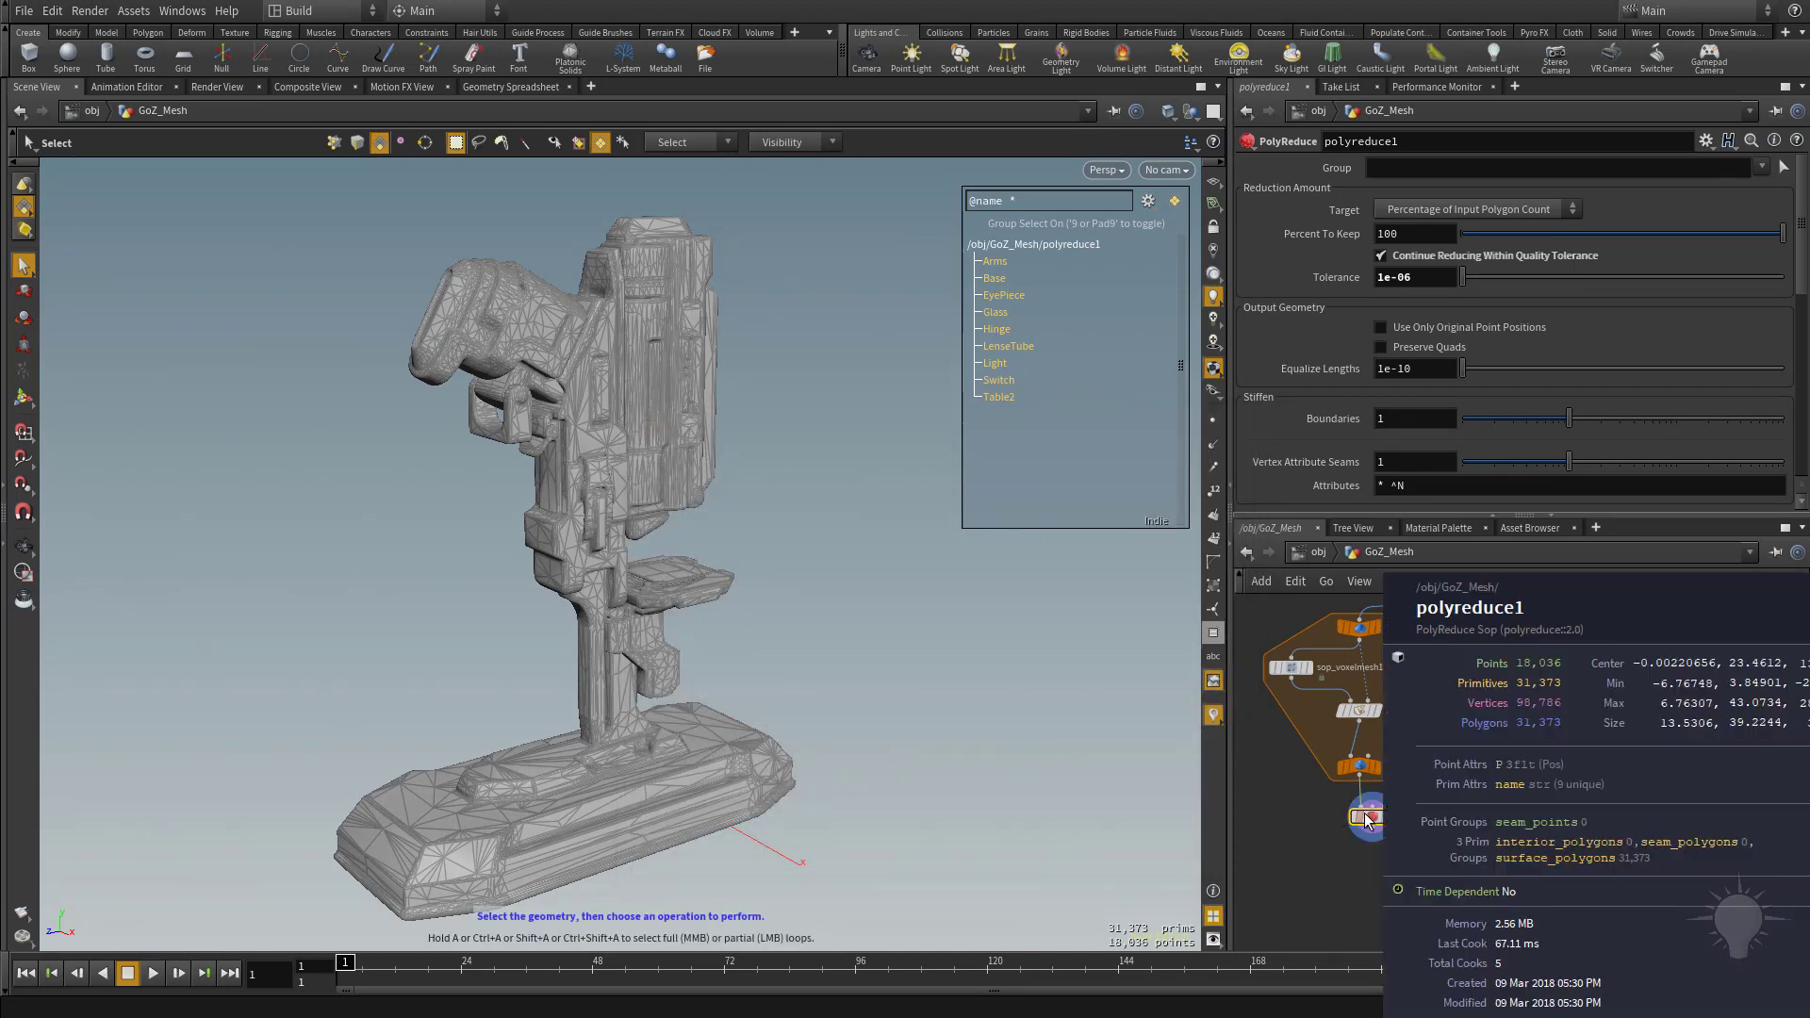
middle_click_drag(1519, 726, 1563, 733)
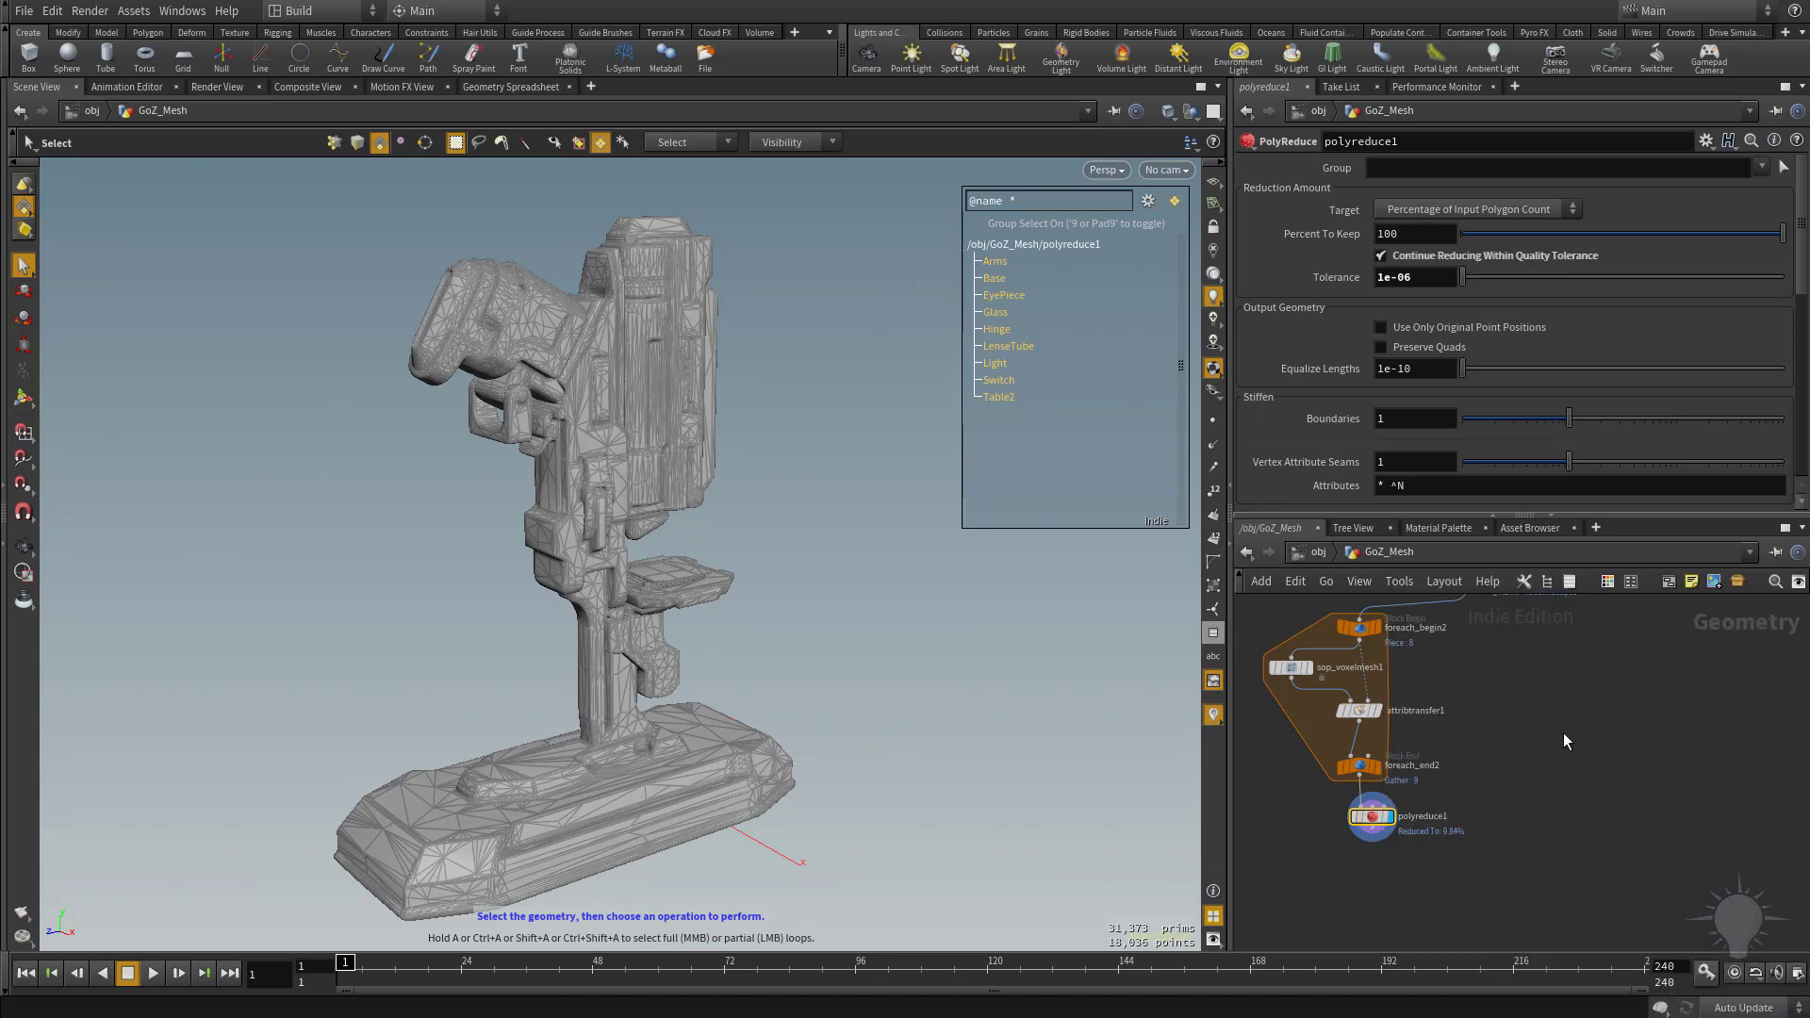
Add a GameDev Auto UV node below polyreduce1, fed by its output.
key("Tab")
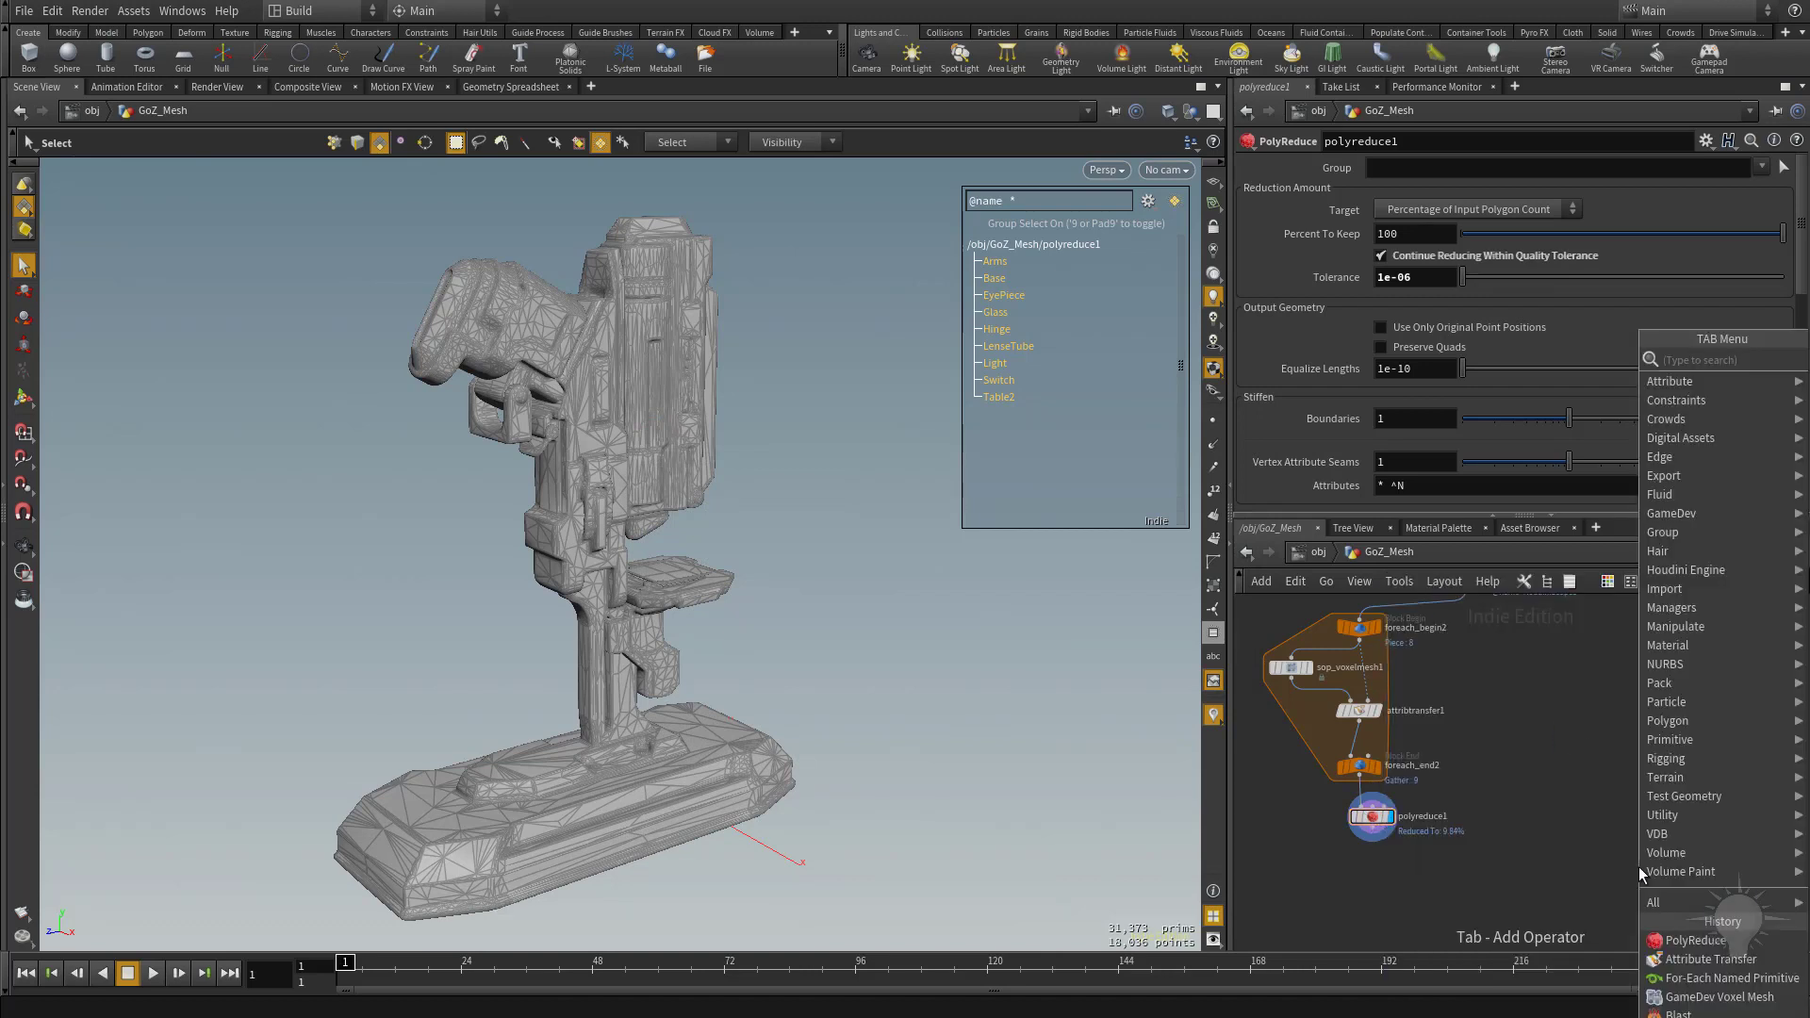
type("auto")
key("Return")
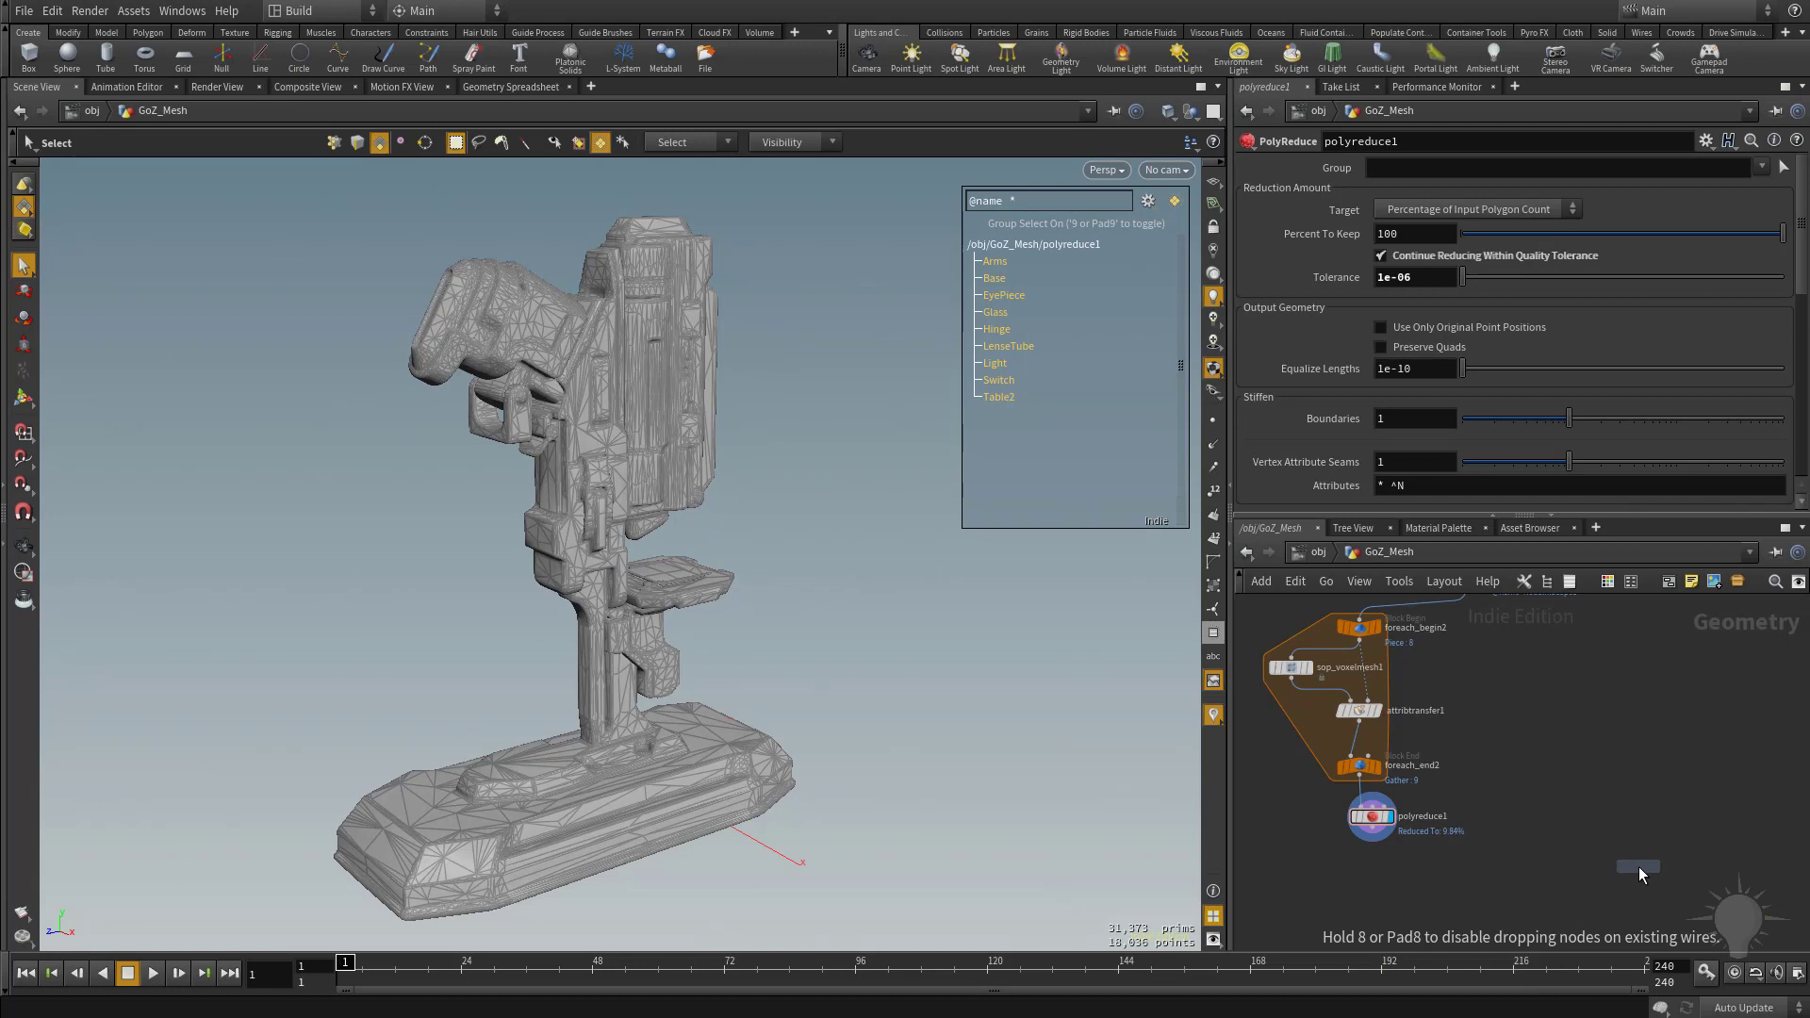
left_click(1376, 884)
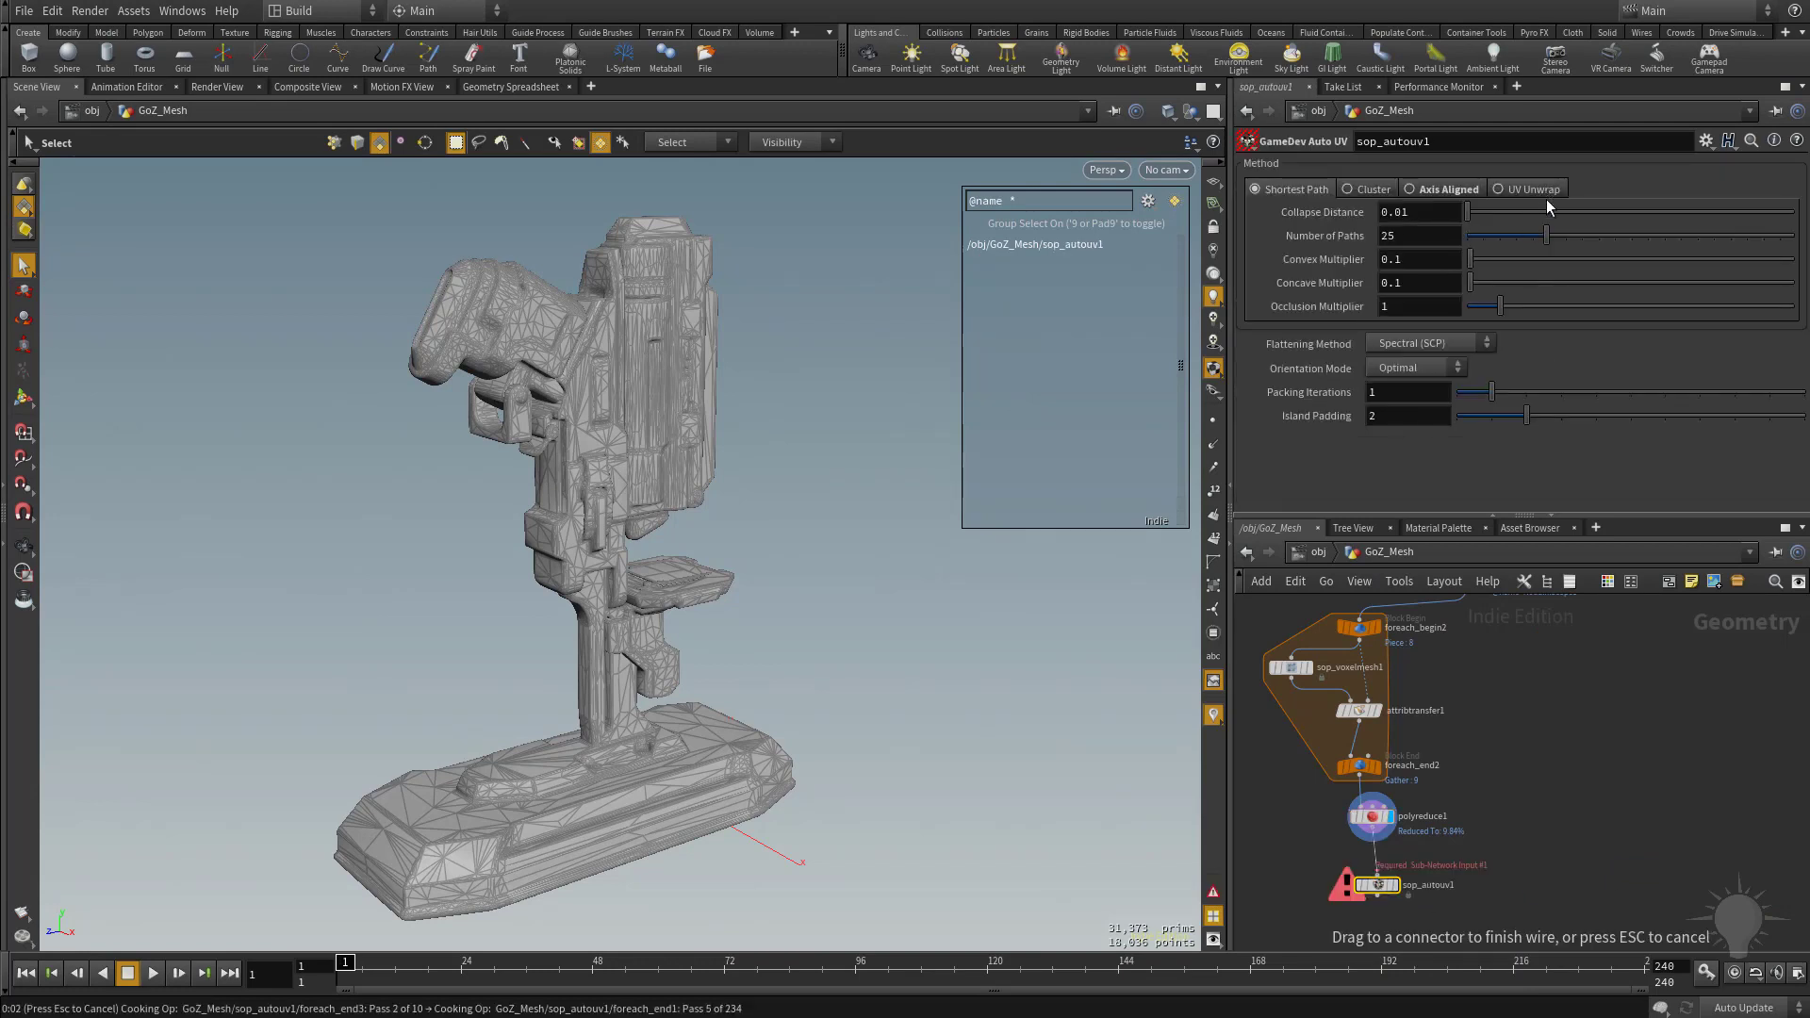
Set the Auto UV method to UV Unwrap with Angle-Based (ABF) flattening and display the node.
left_click(1498, 189)
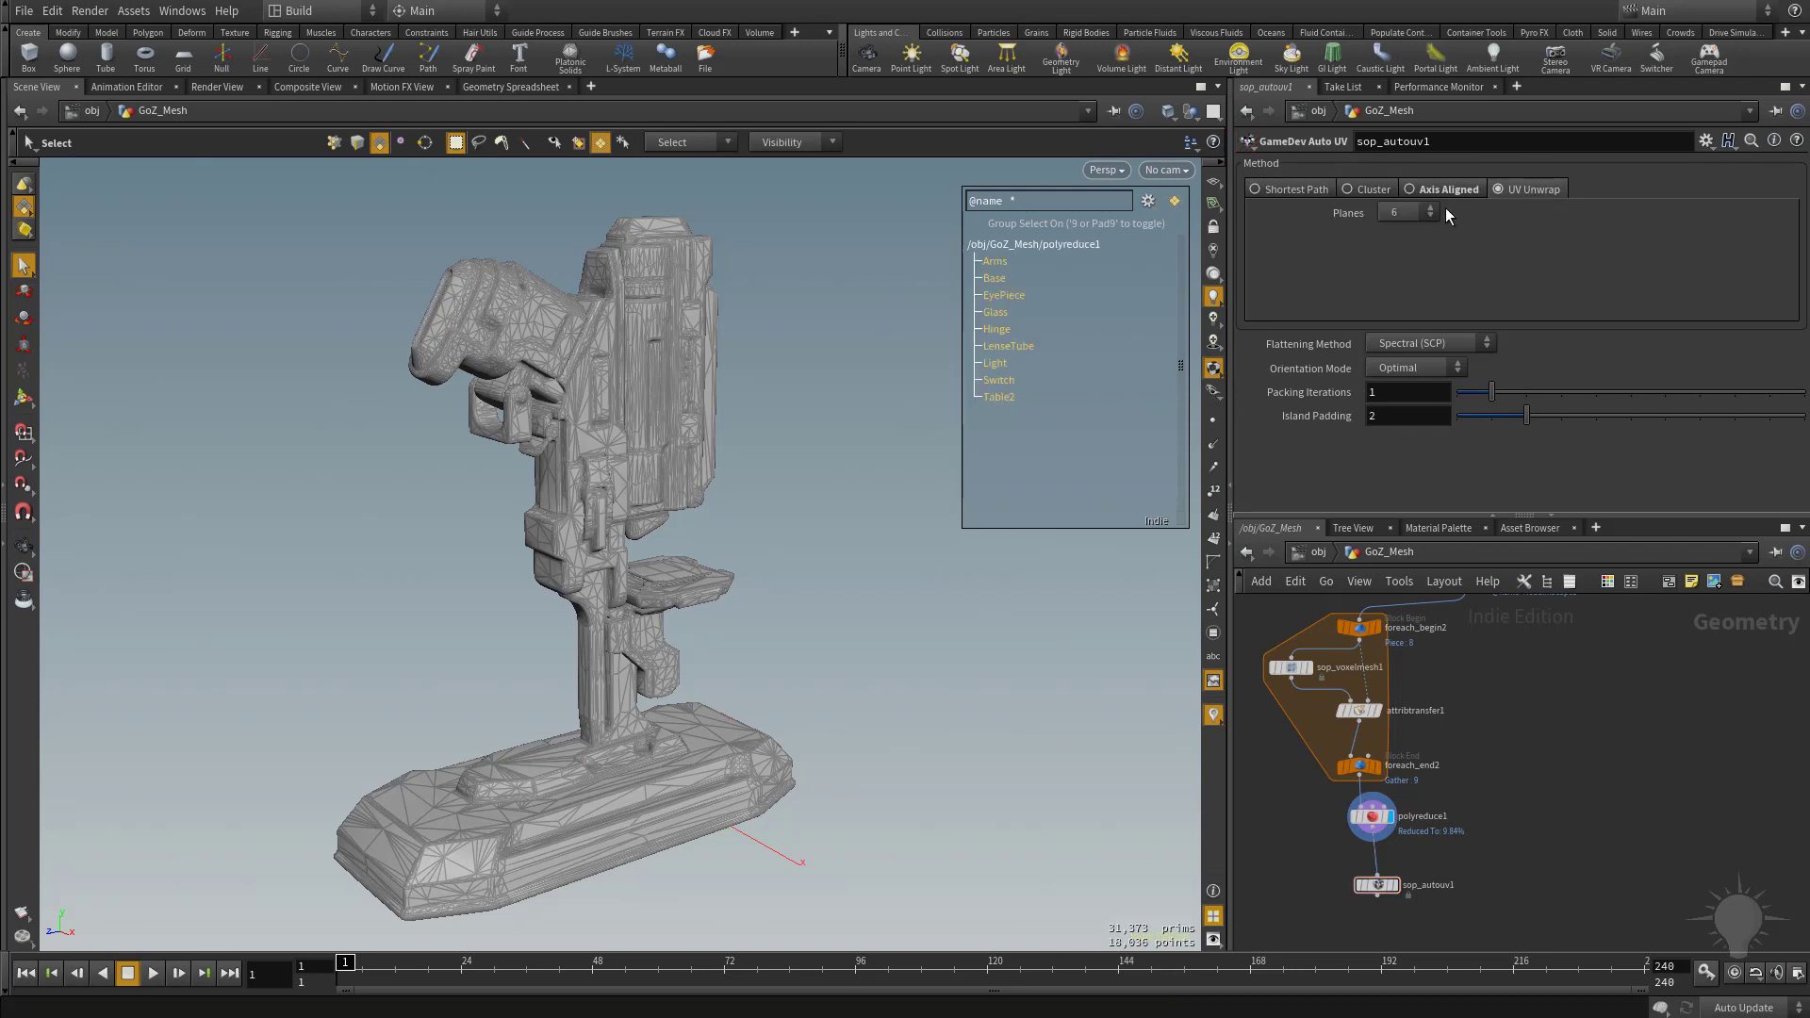
left_click(1428, 343)
left_click(1424, 366)
left_click(1395, 884)
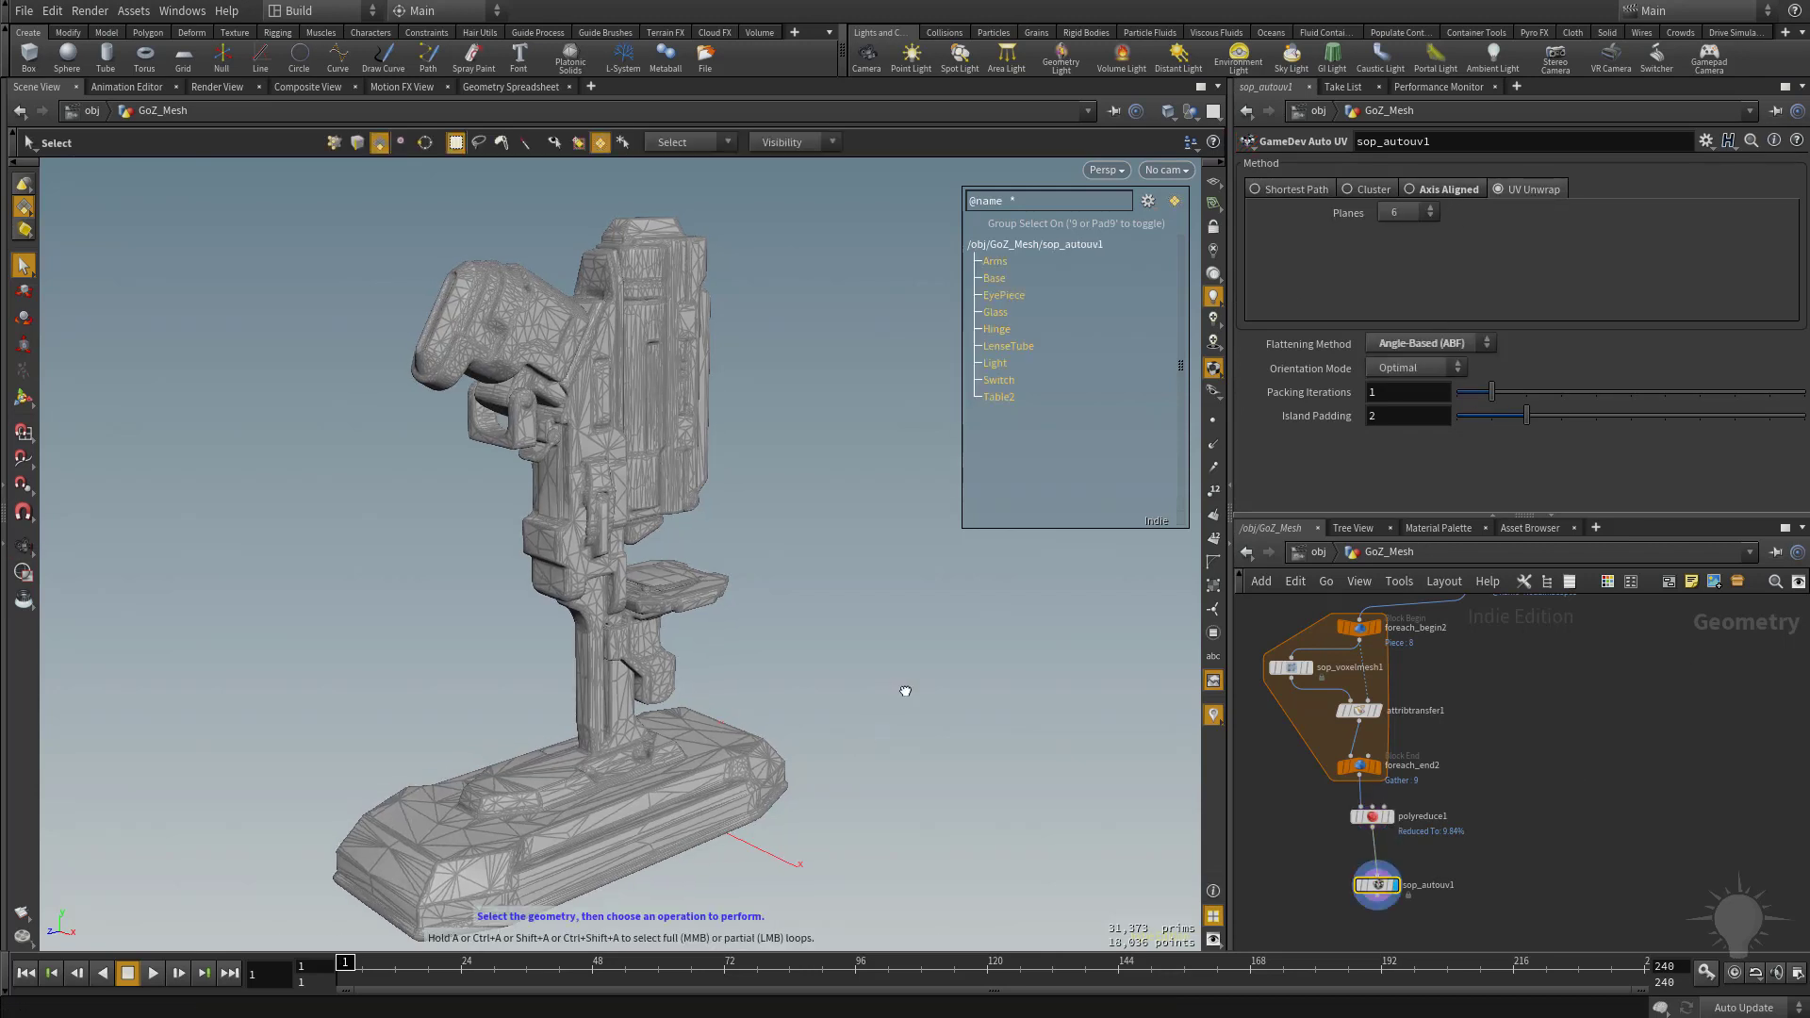
Hide the wireframe on the shaded model, examine the UV layout in the UV view, and return to the perspective view.
key("shift+w")
left_click_drag(905, 690, 829, 572, "alt")
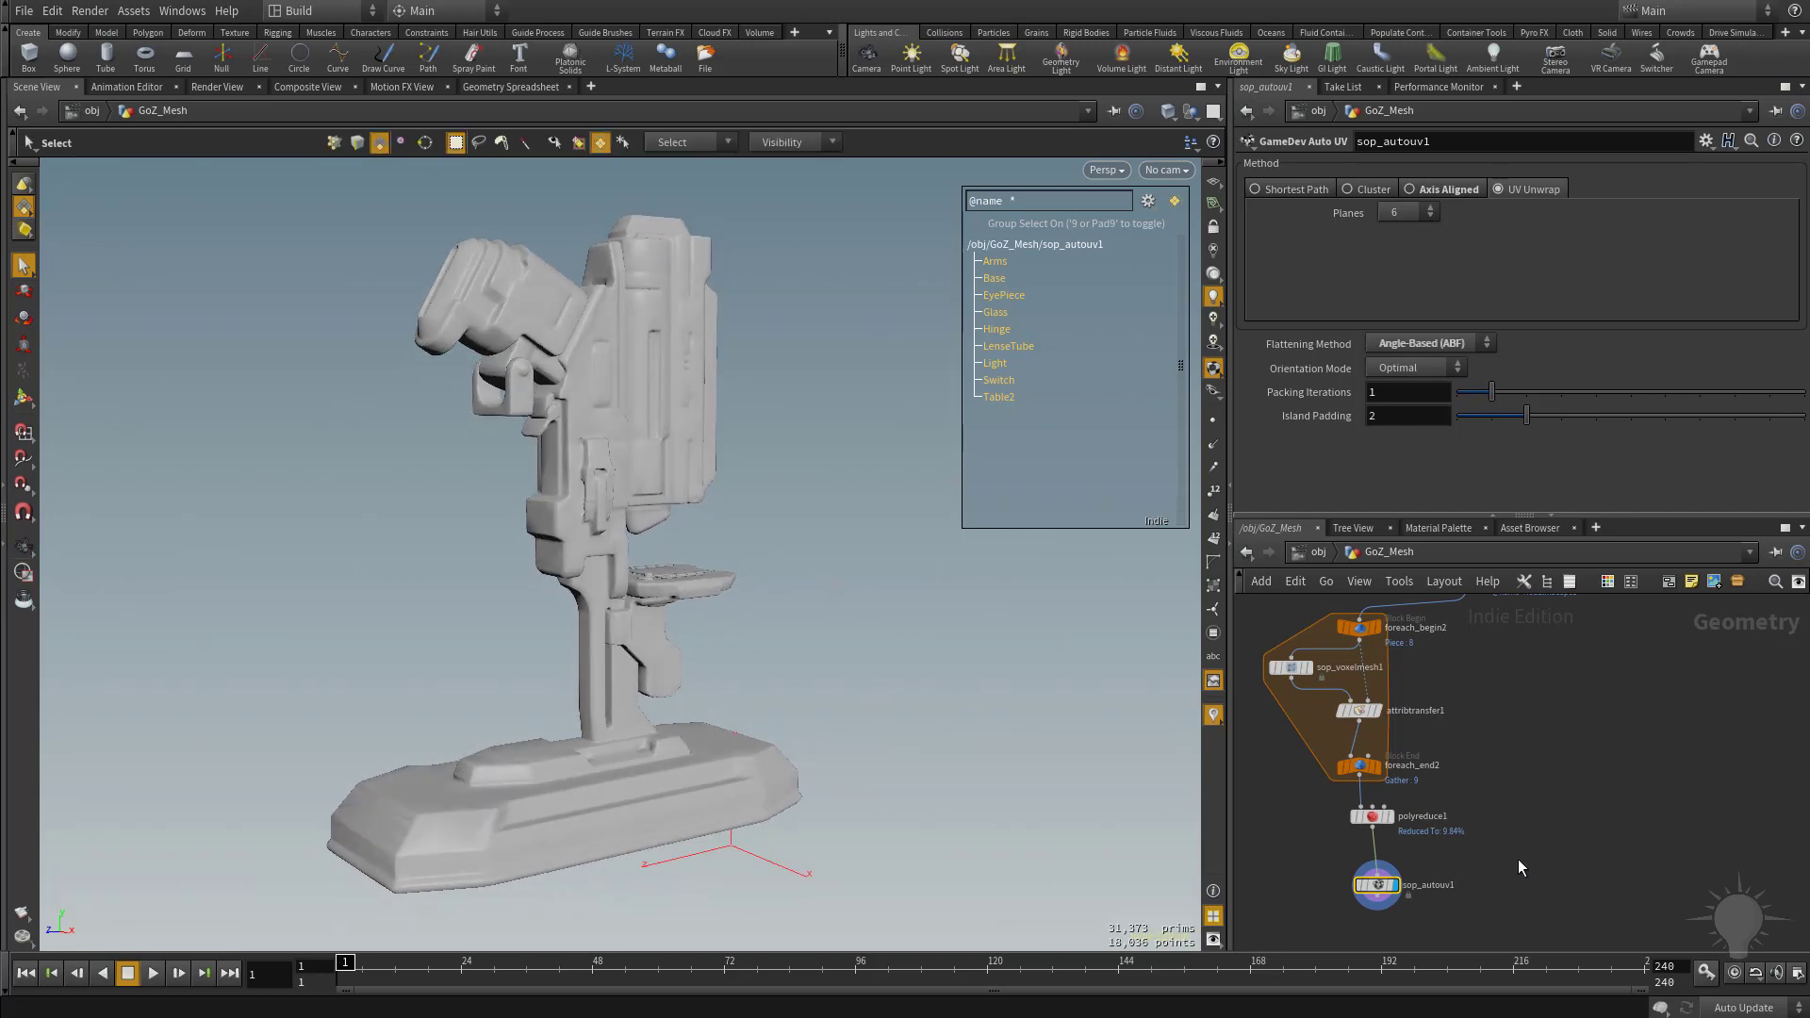
middle_click_drag(1531, 842, 1530, 755)
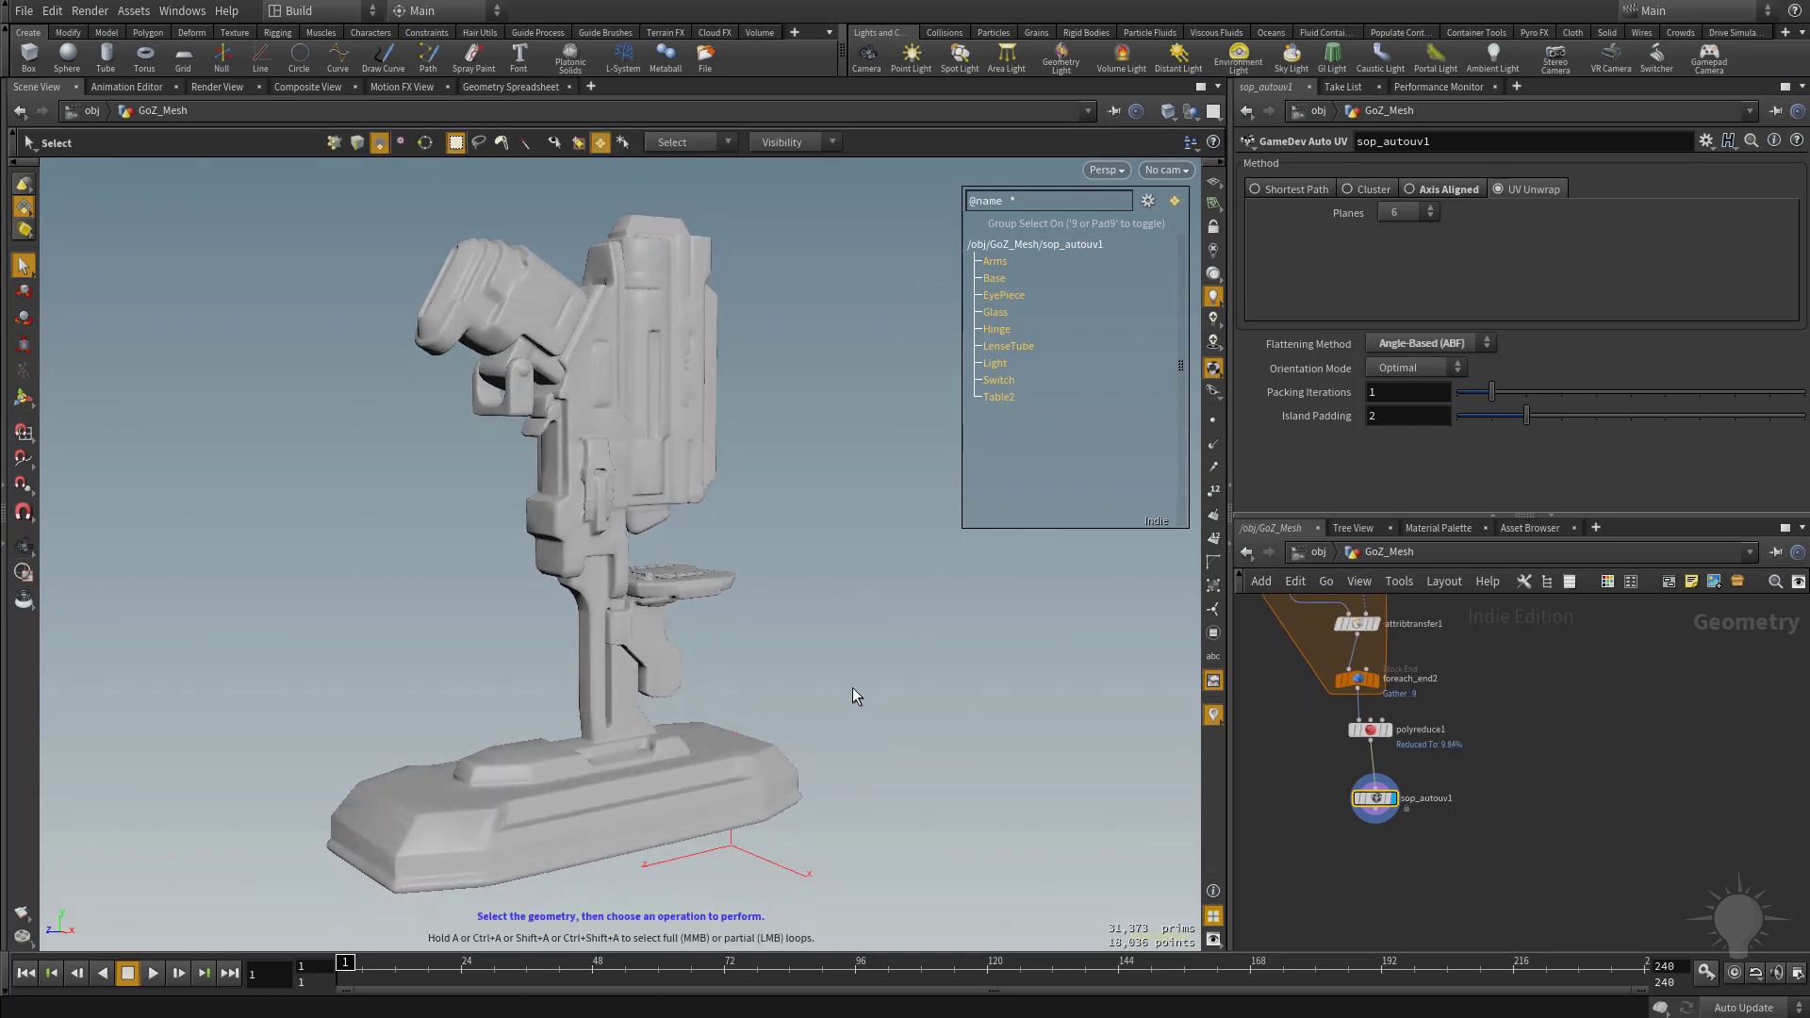
left_click_drag(852, 687, 858, 688, "alt")
key("space+5")
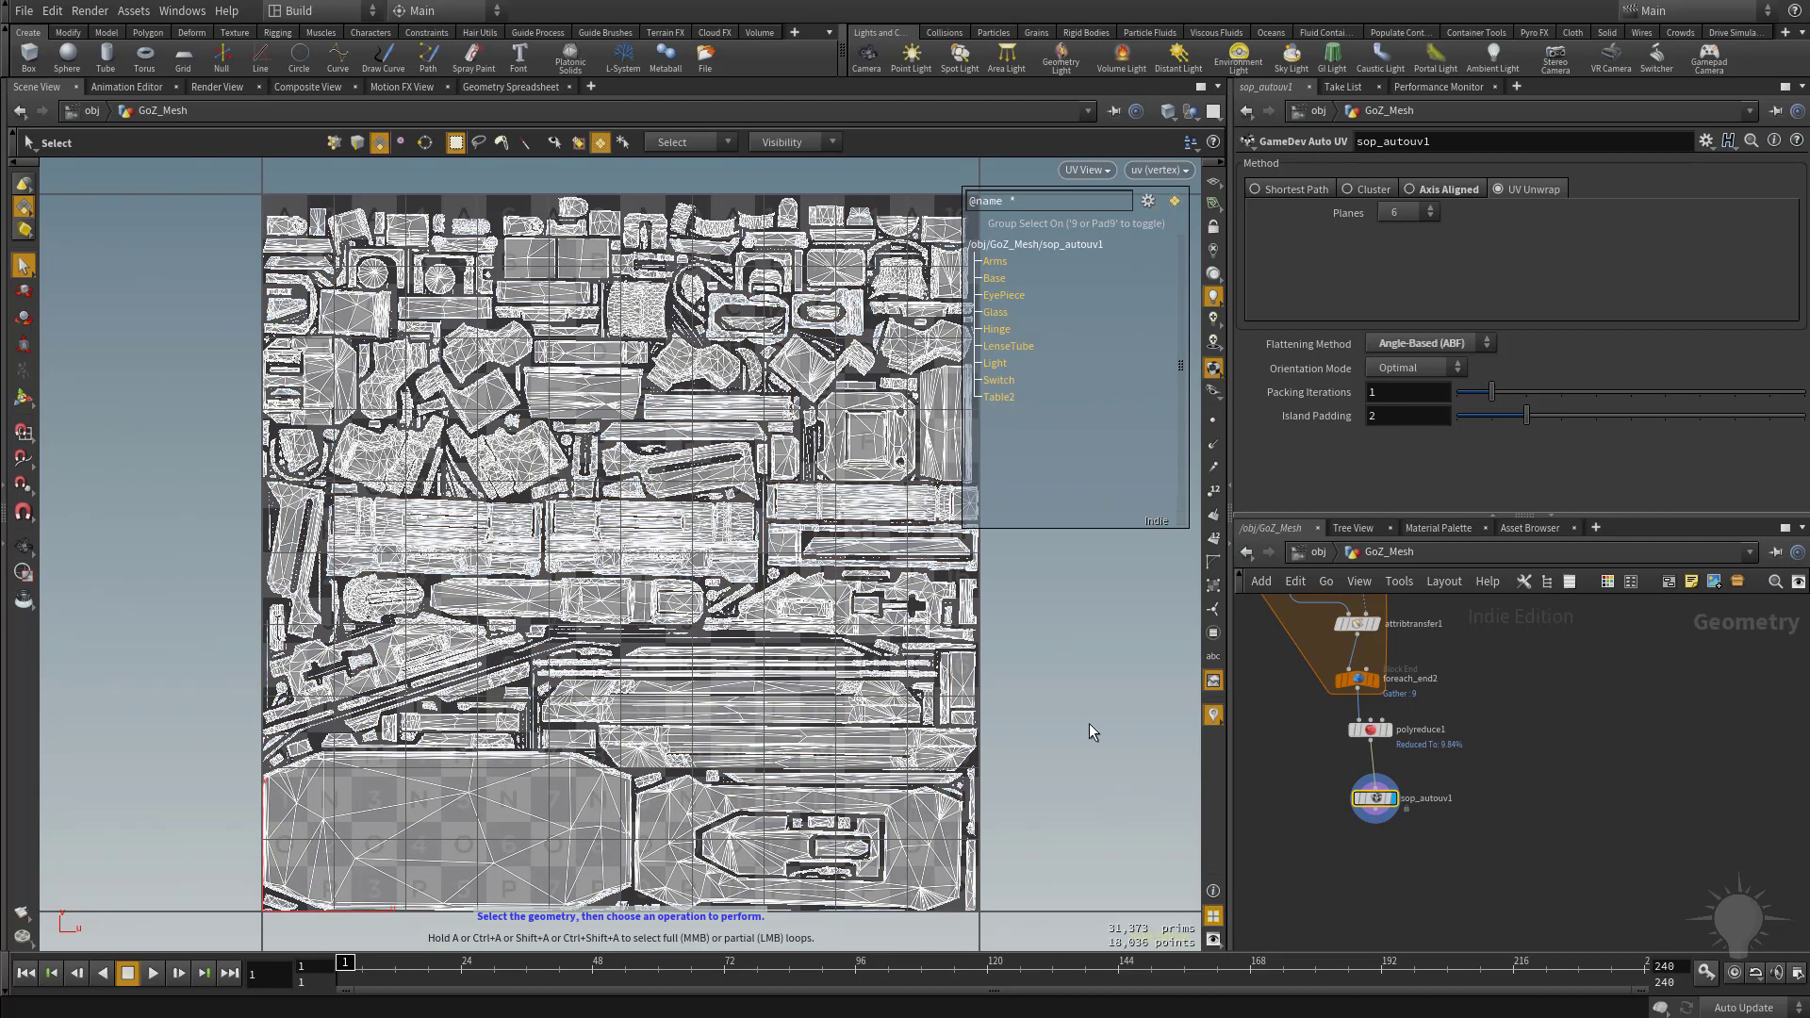
key("space+1")
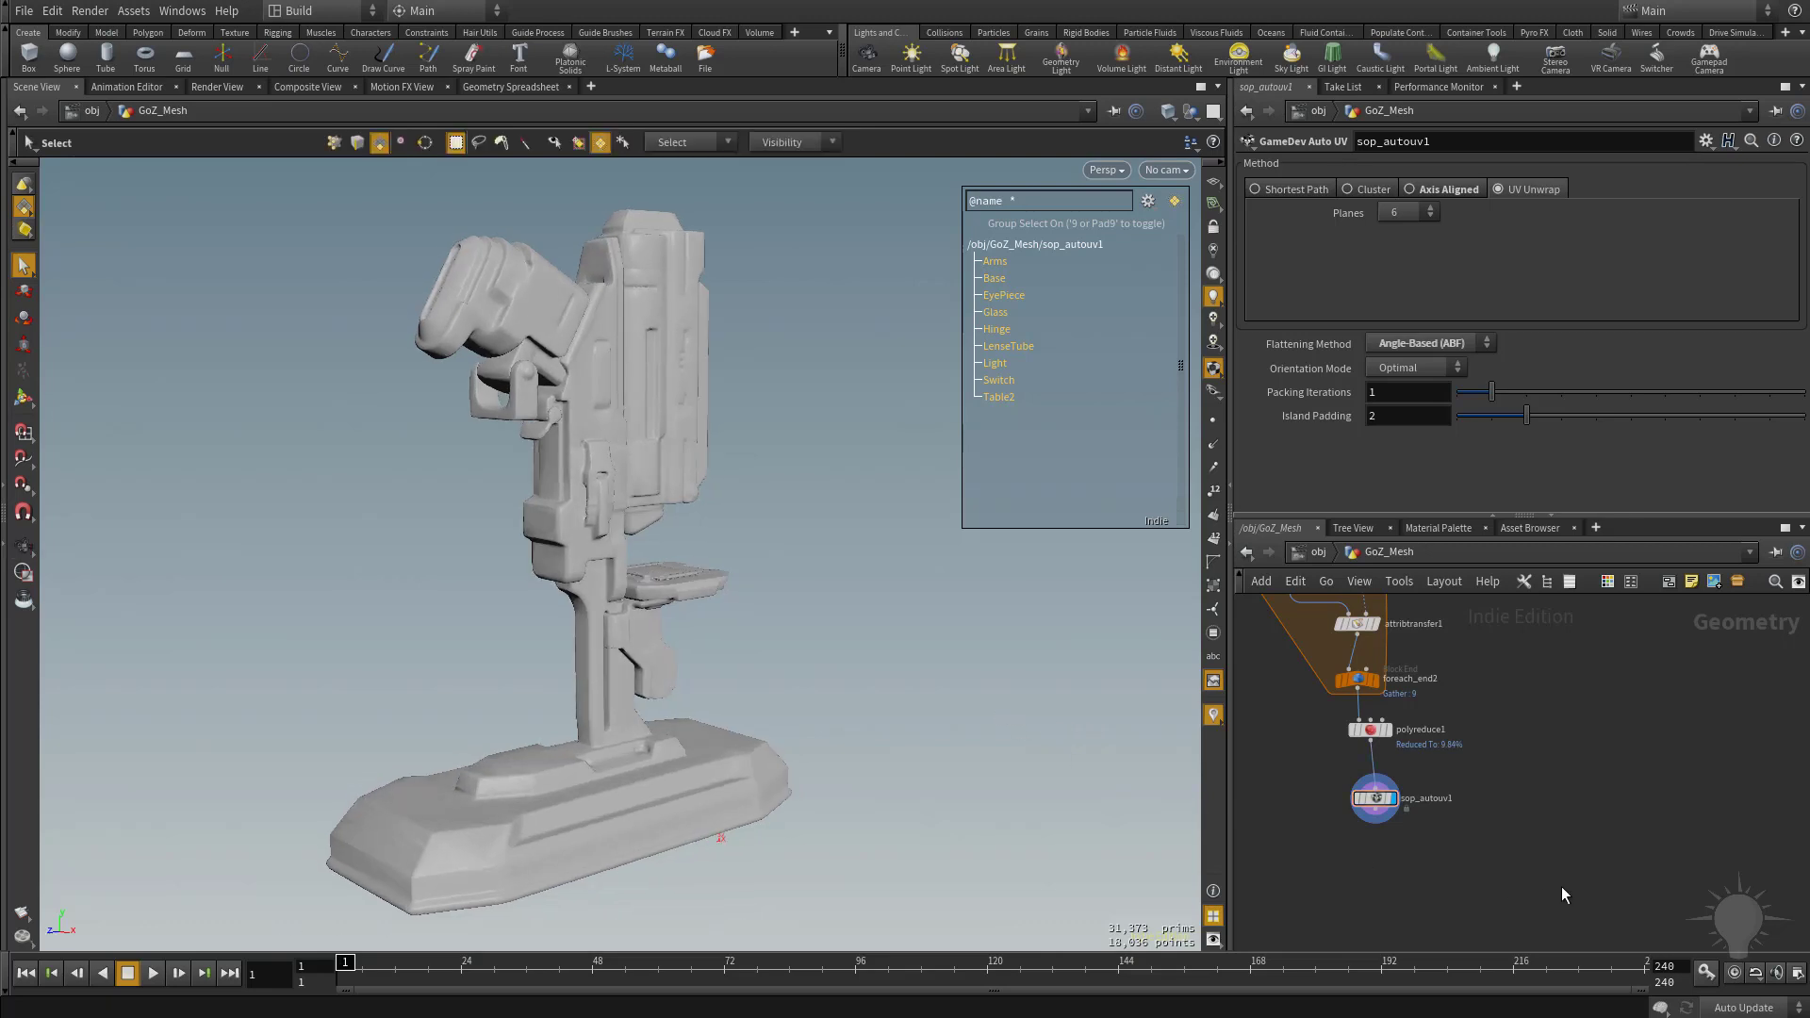
Add a GameDev UV Visualize node below sop_autouv1 and connect it to that node's output.
key("Tab")
type("visu")
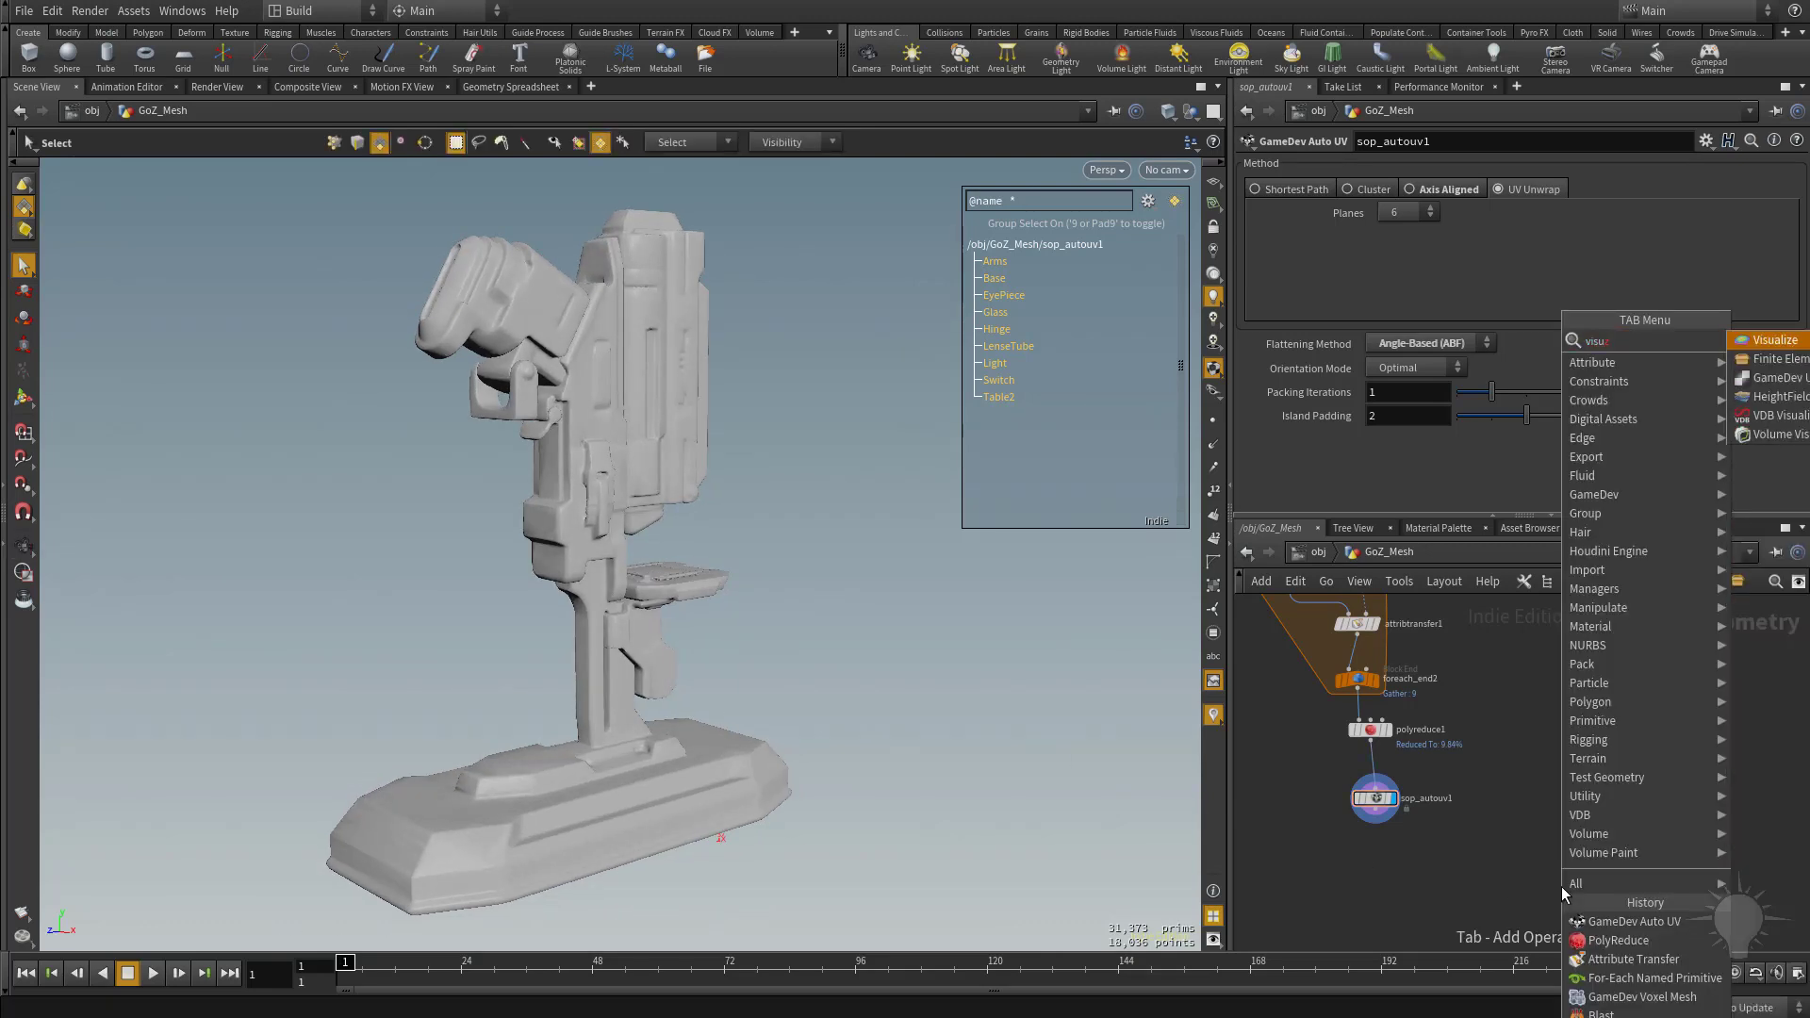
key("Return")
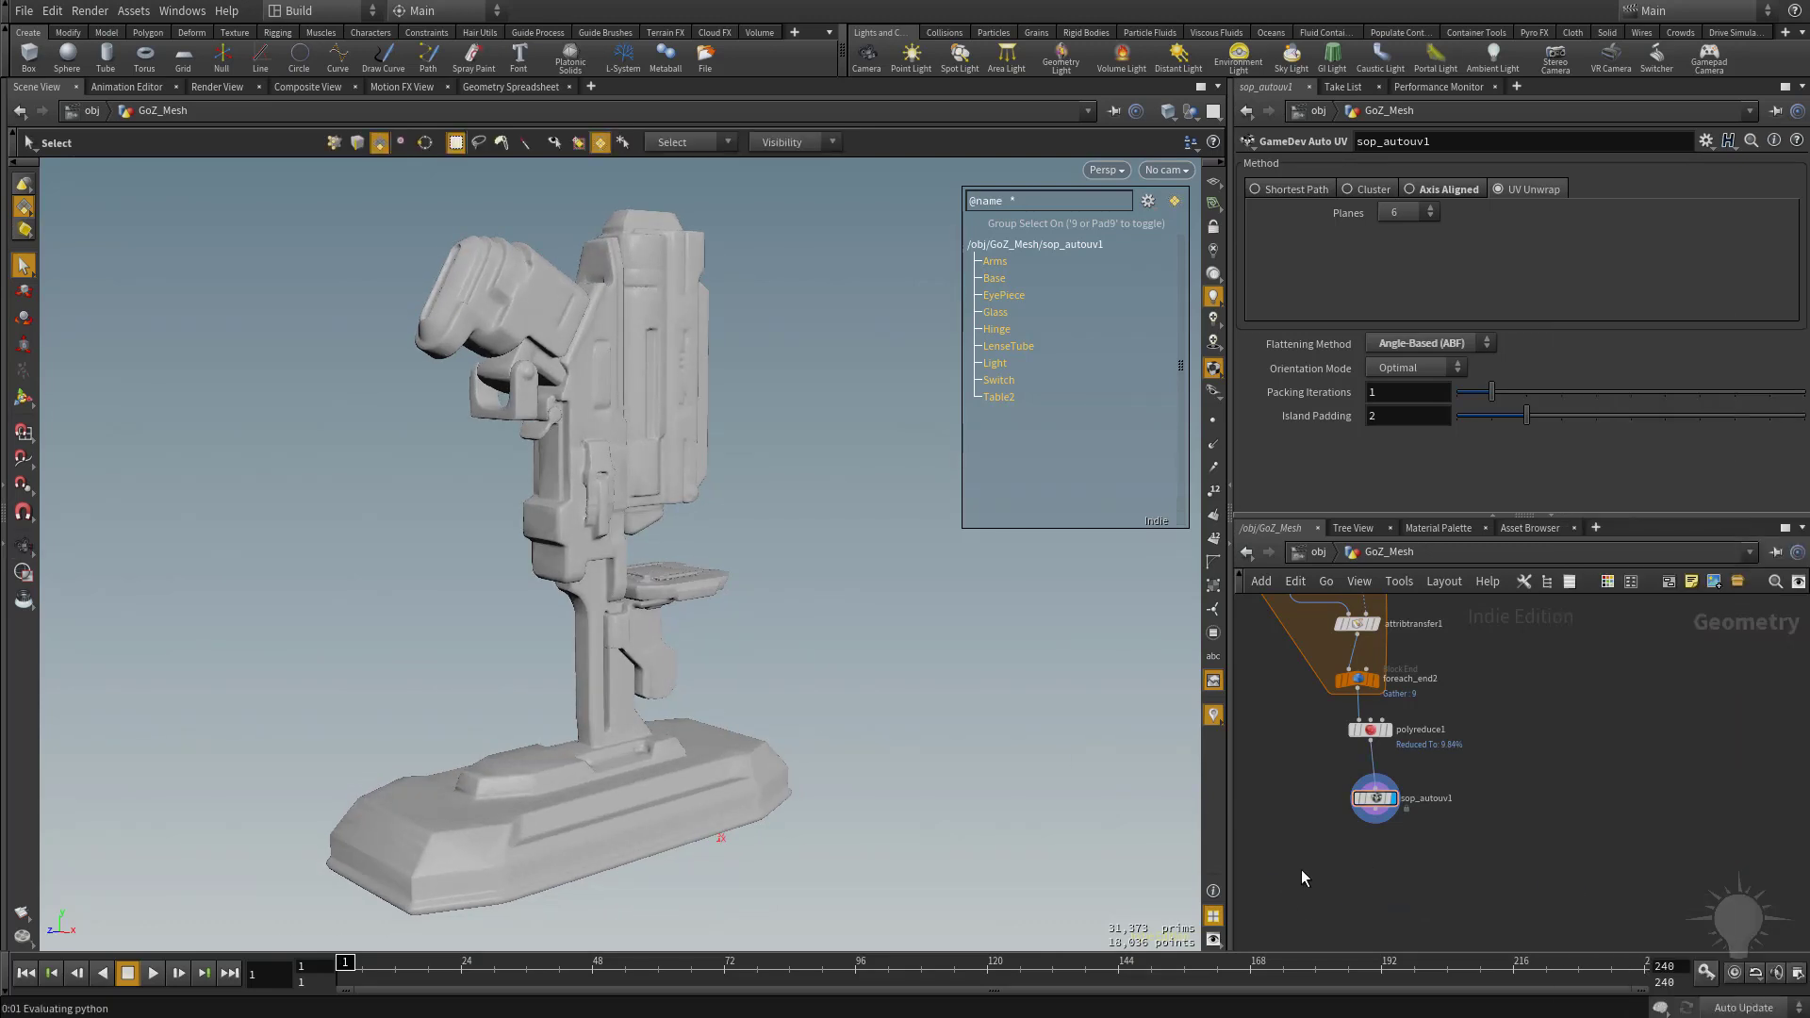
left_click(1288, 882)
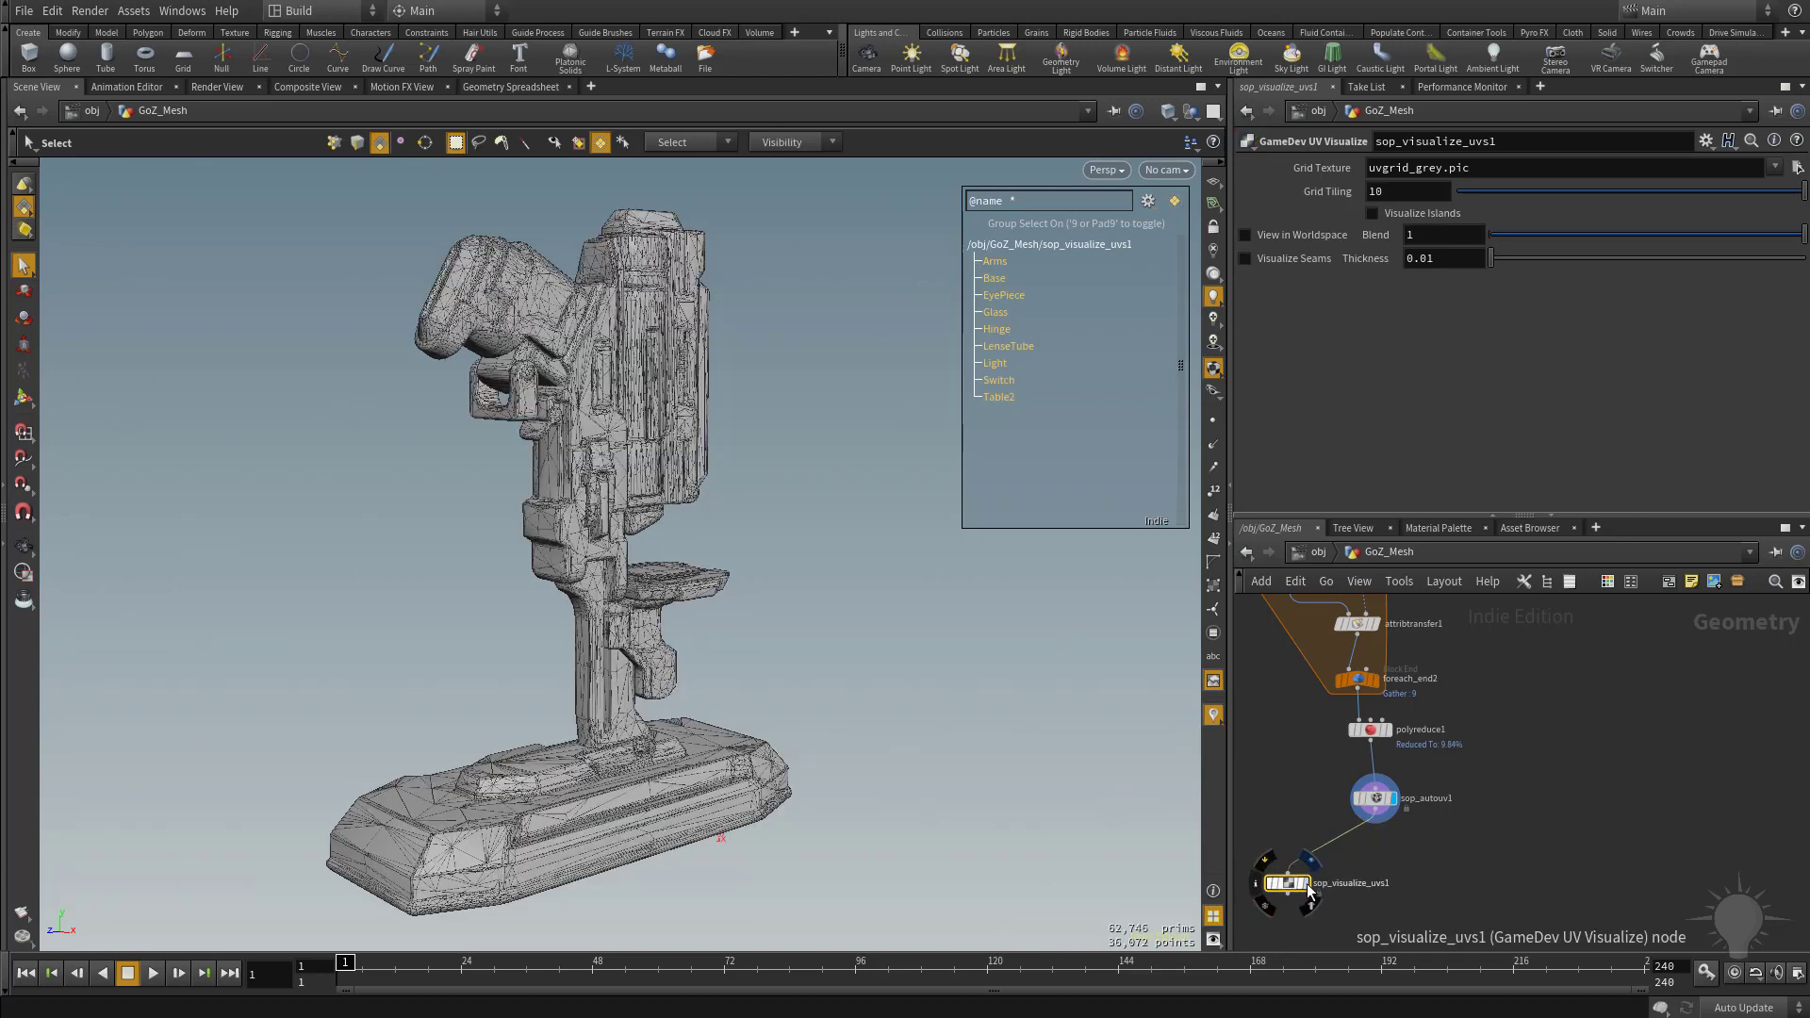
Display the UV Visualize node with islands and seams visualized, using a seam thickness of 0.1.
left_click(1309, 890)
left_click(1402, 216)
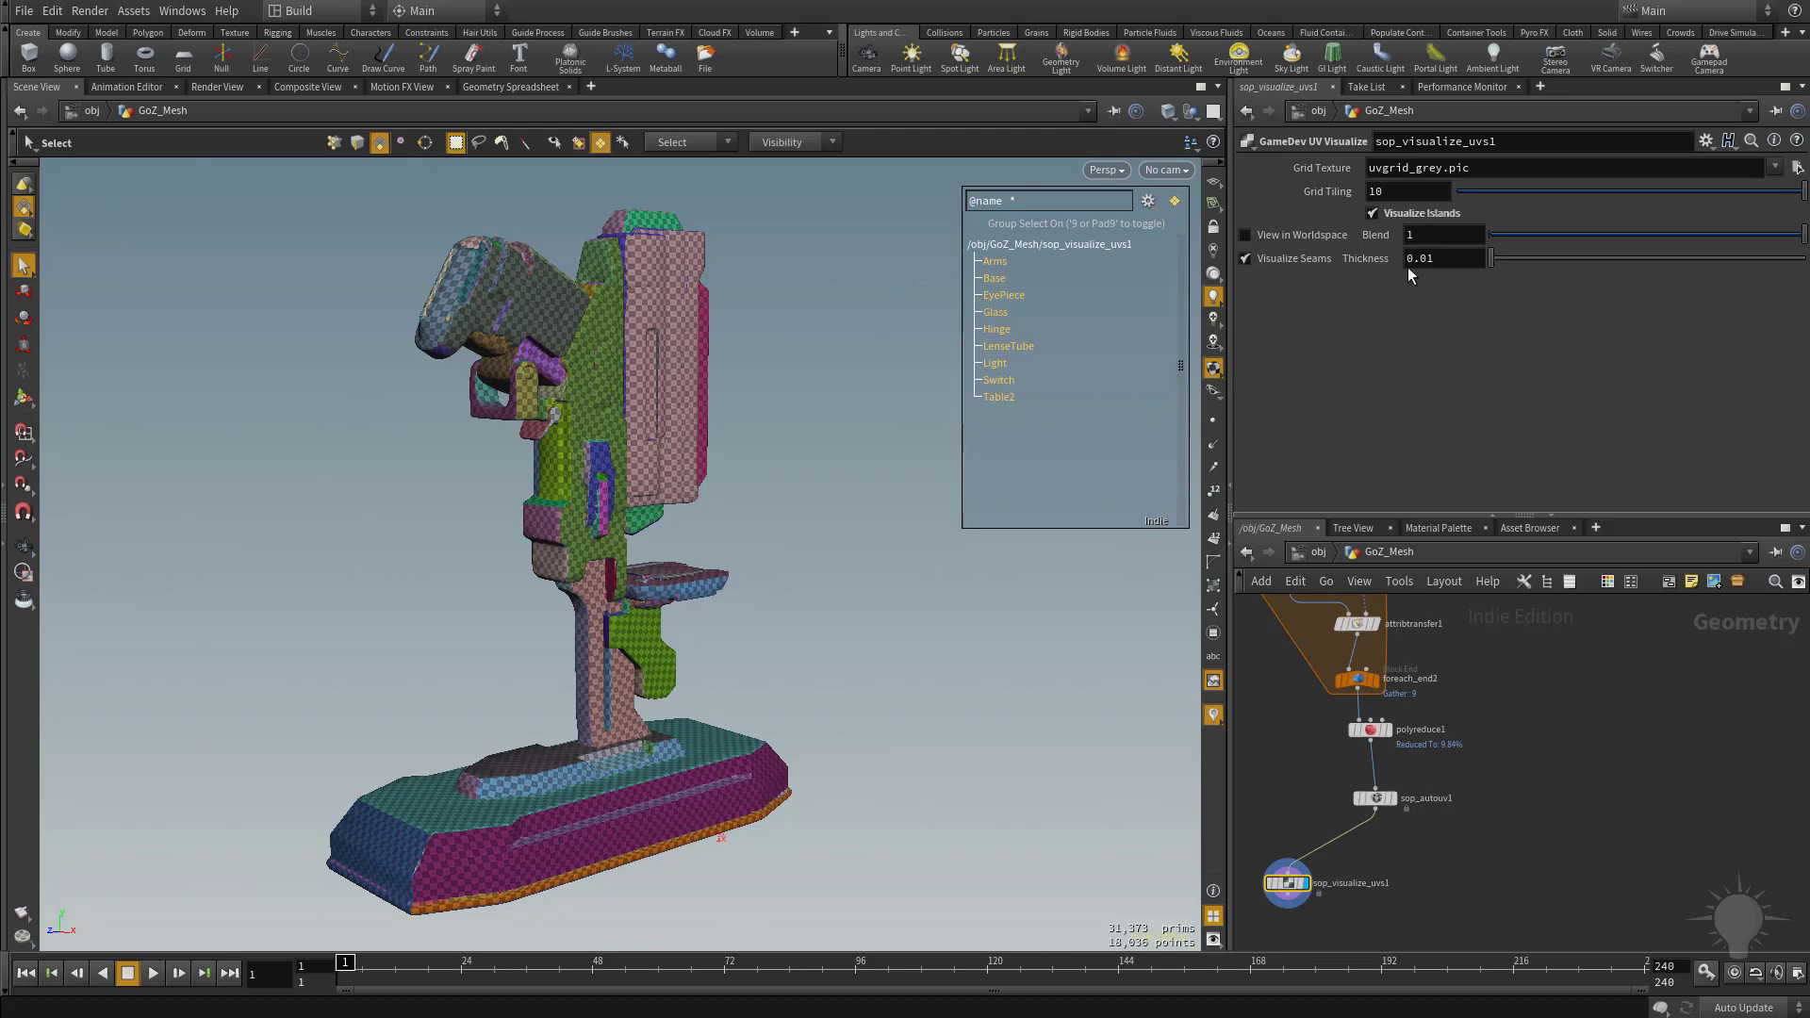
key("ctrl+z")
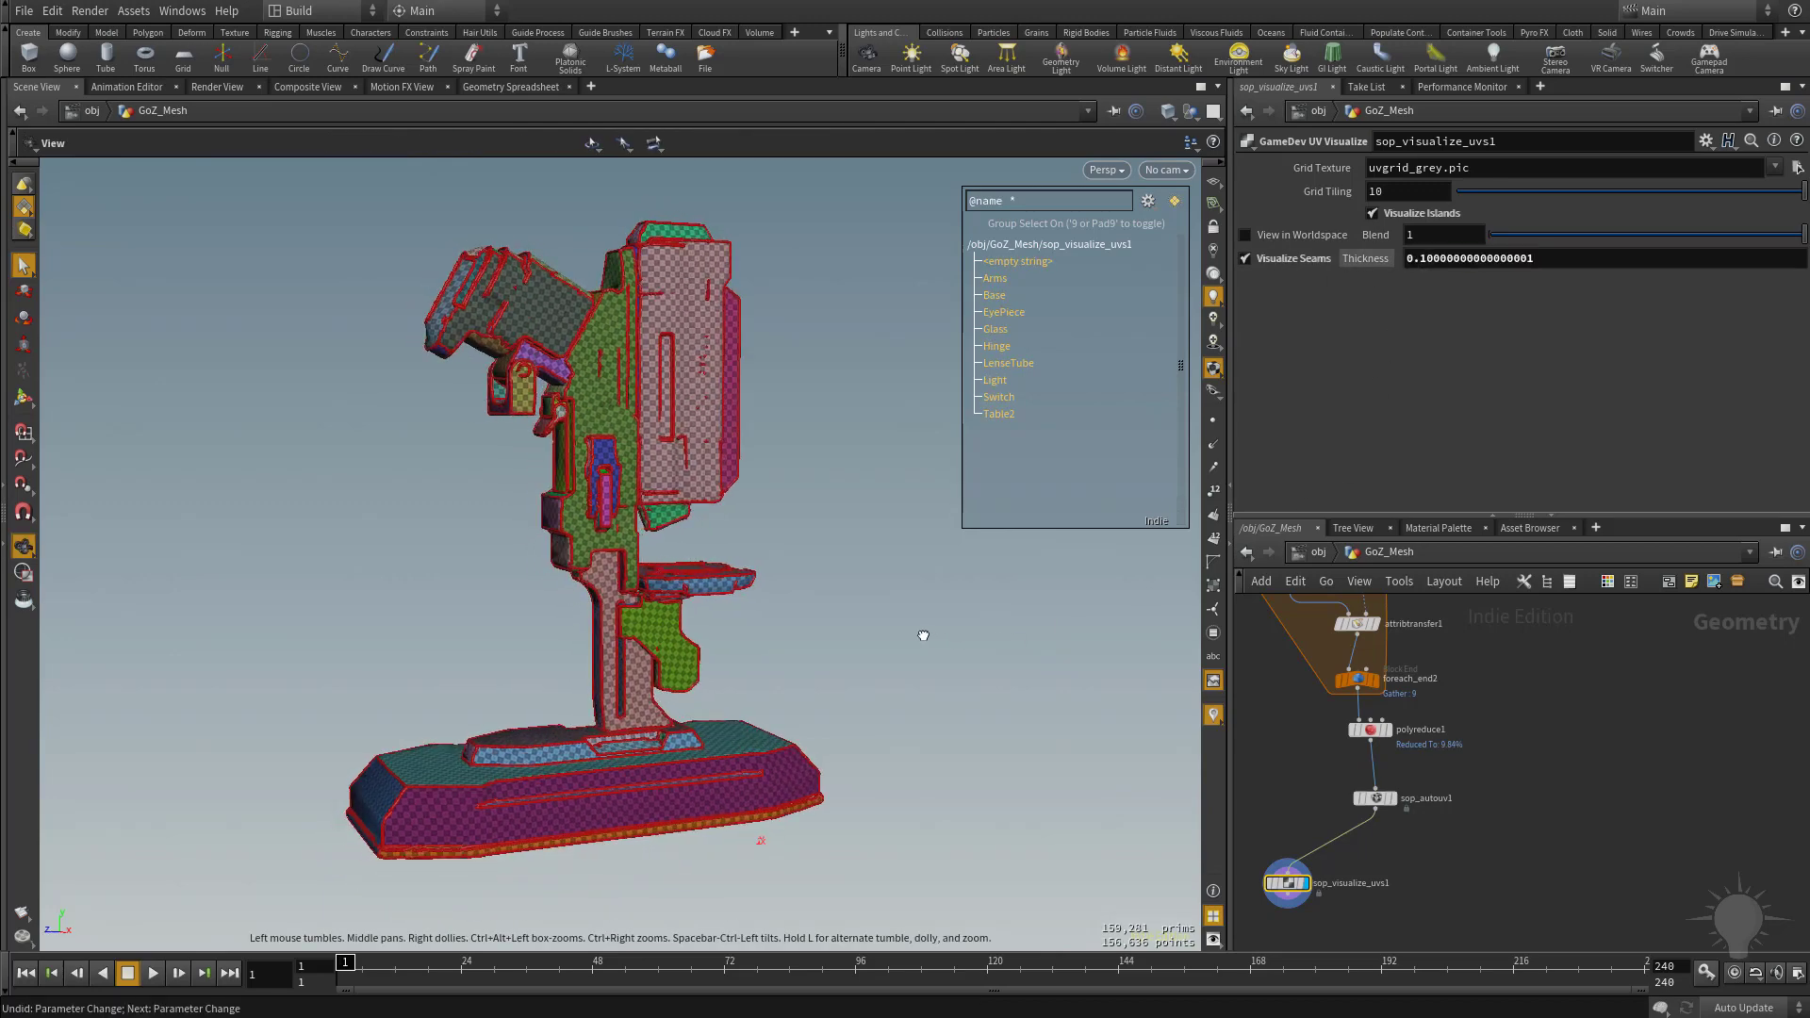
Branch a GameDev Soften Normals node from sop_autouv1, enable Harden UV Seams, and display it.
left_click(1382, 799)
left_click(1396, 800)
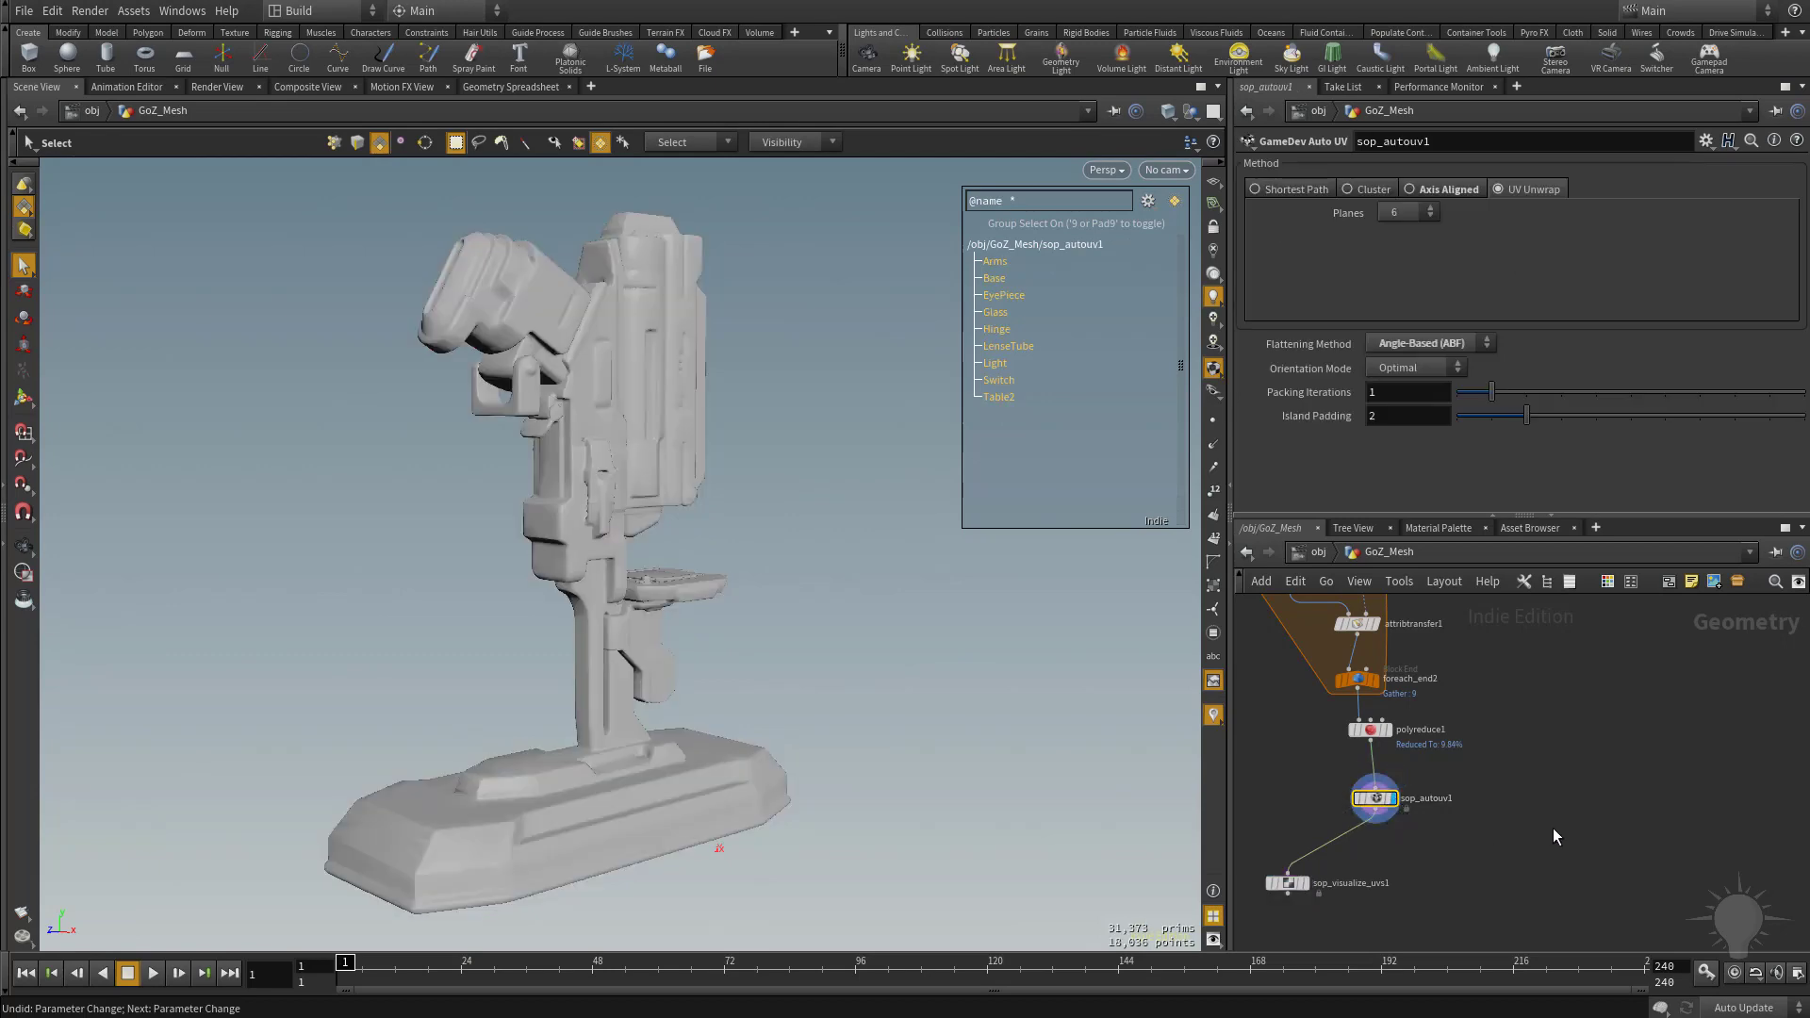
left_click(1540, 828)
key("Tab")
type("soften")
key("Return")
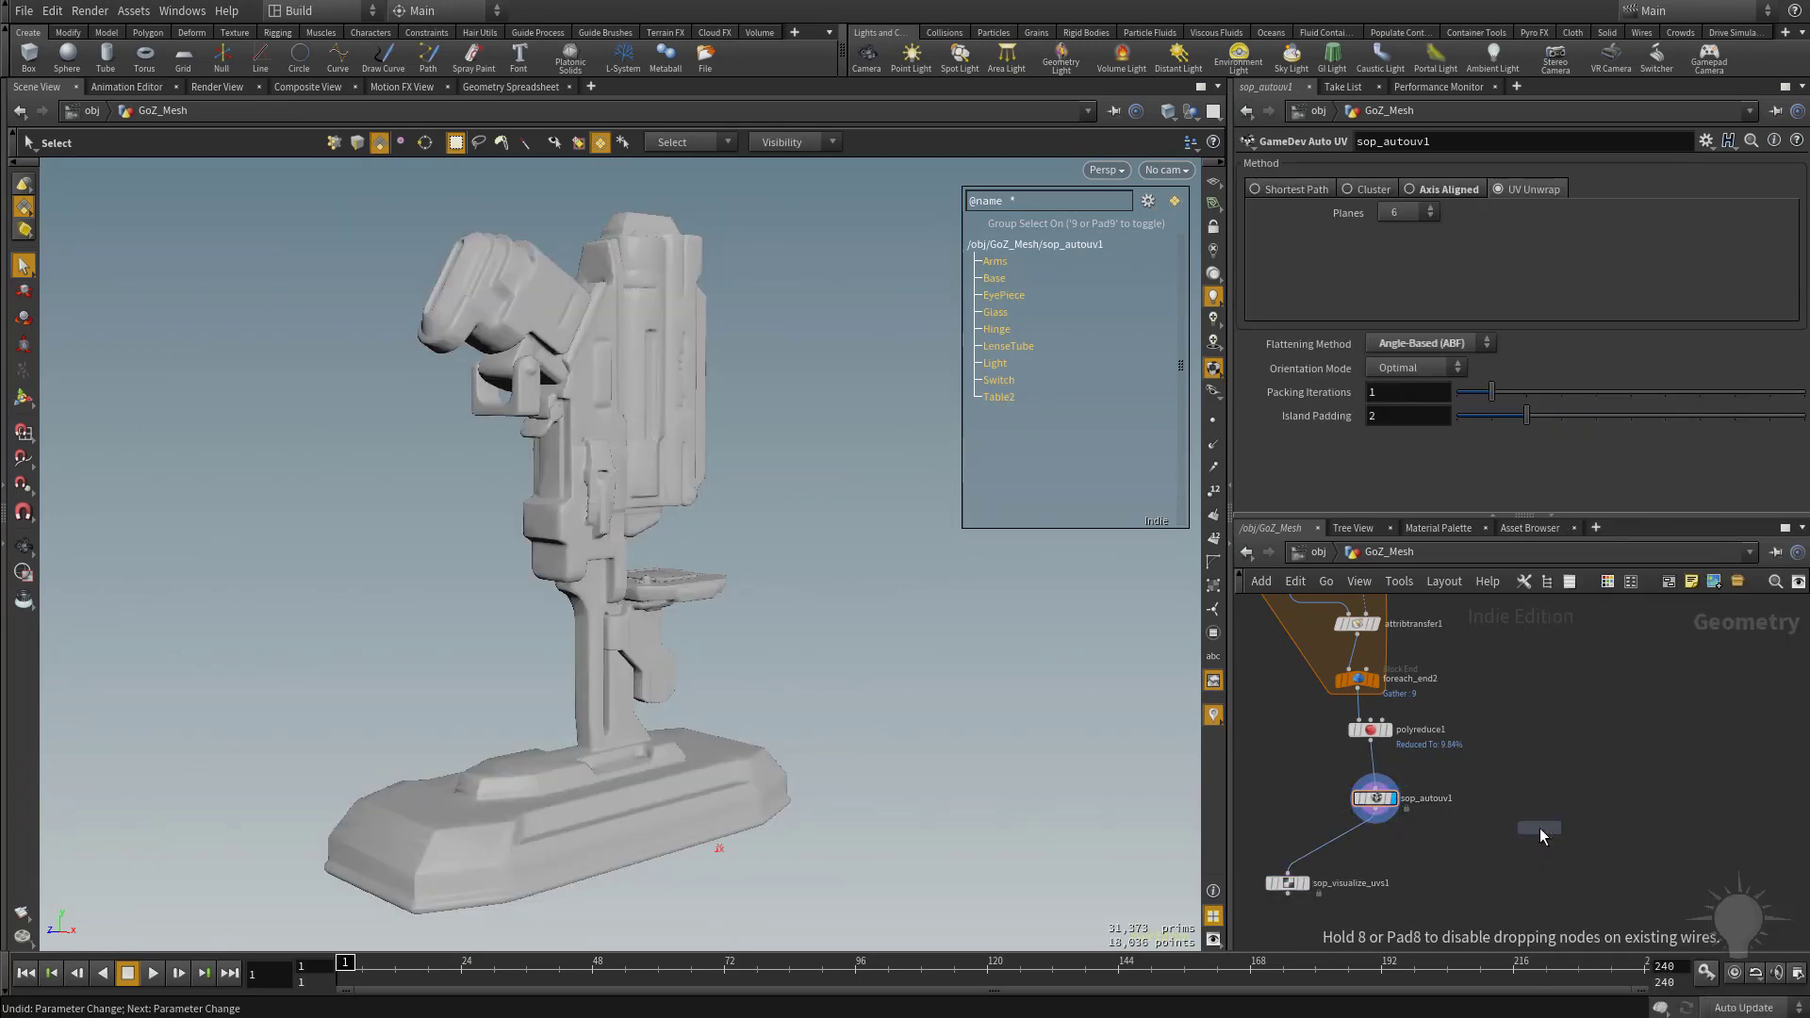
left_click(1439, 880)
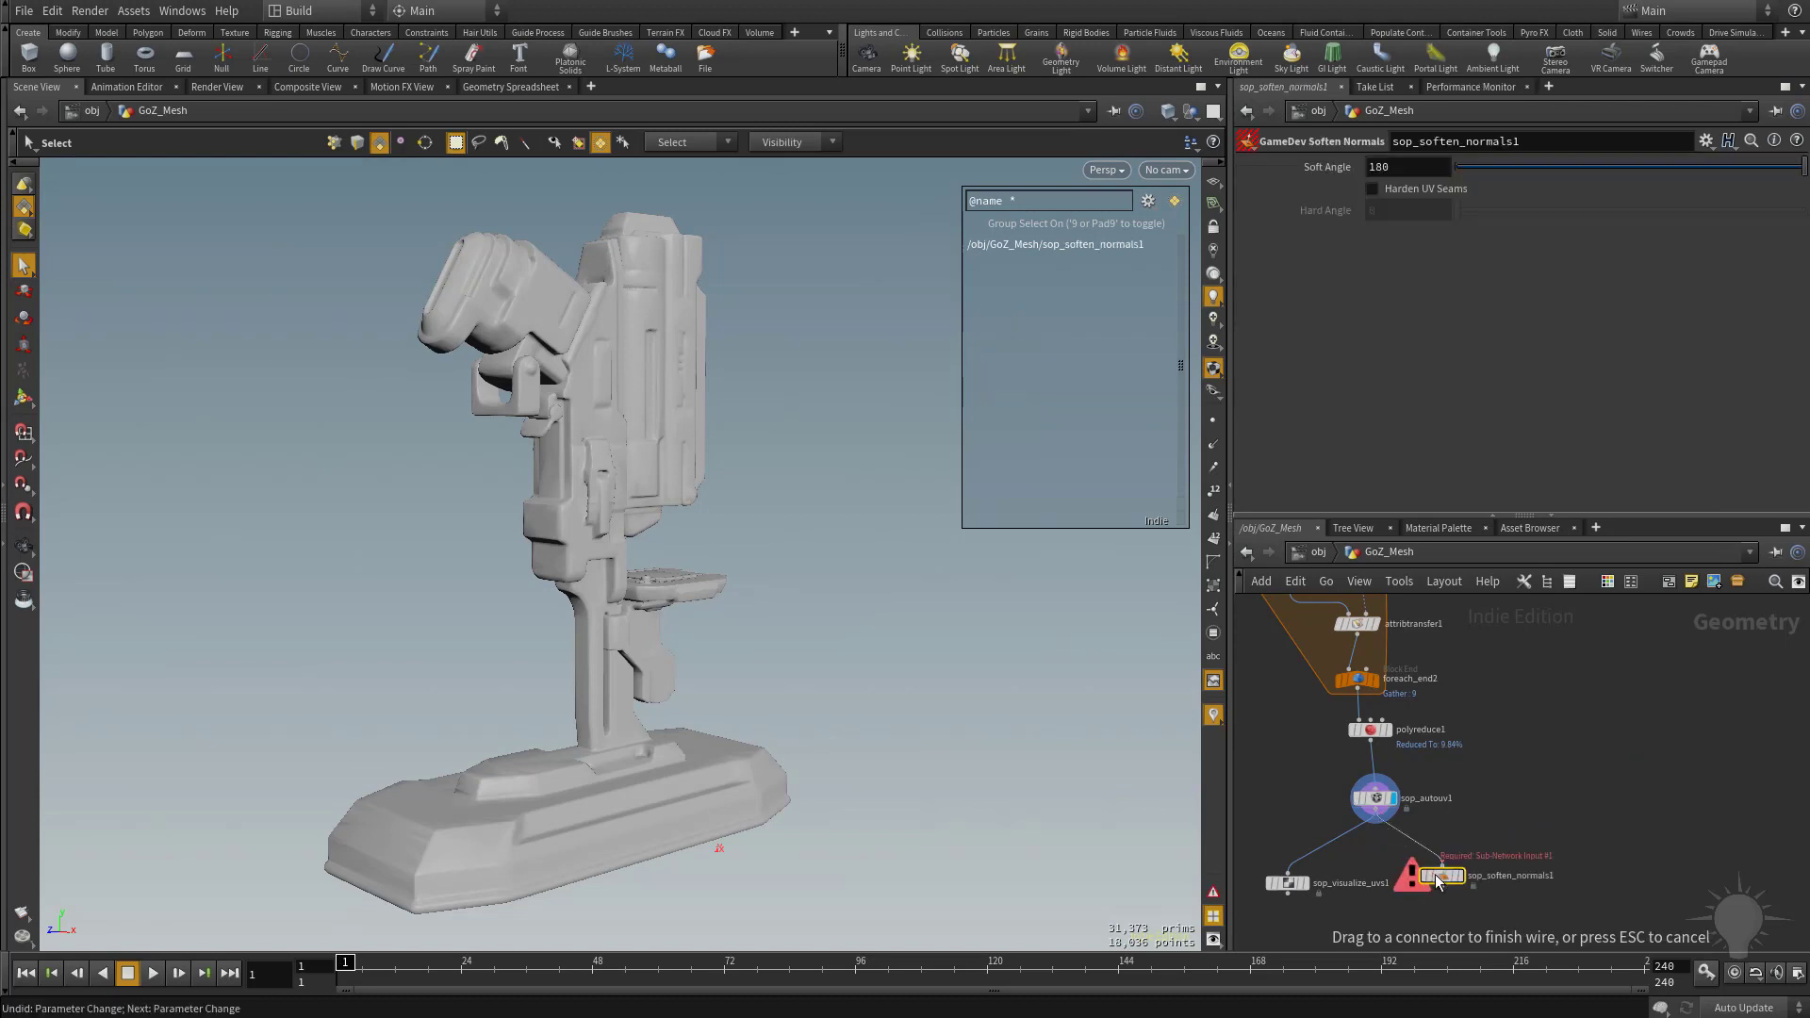
left_click(1403, 192)
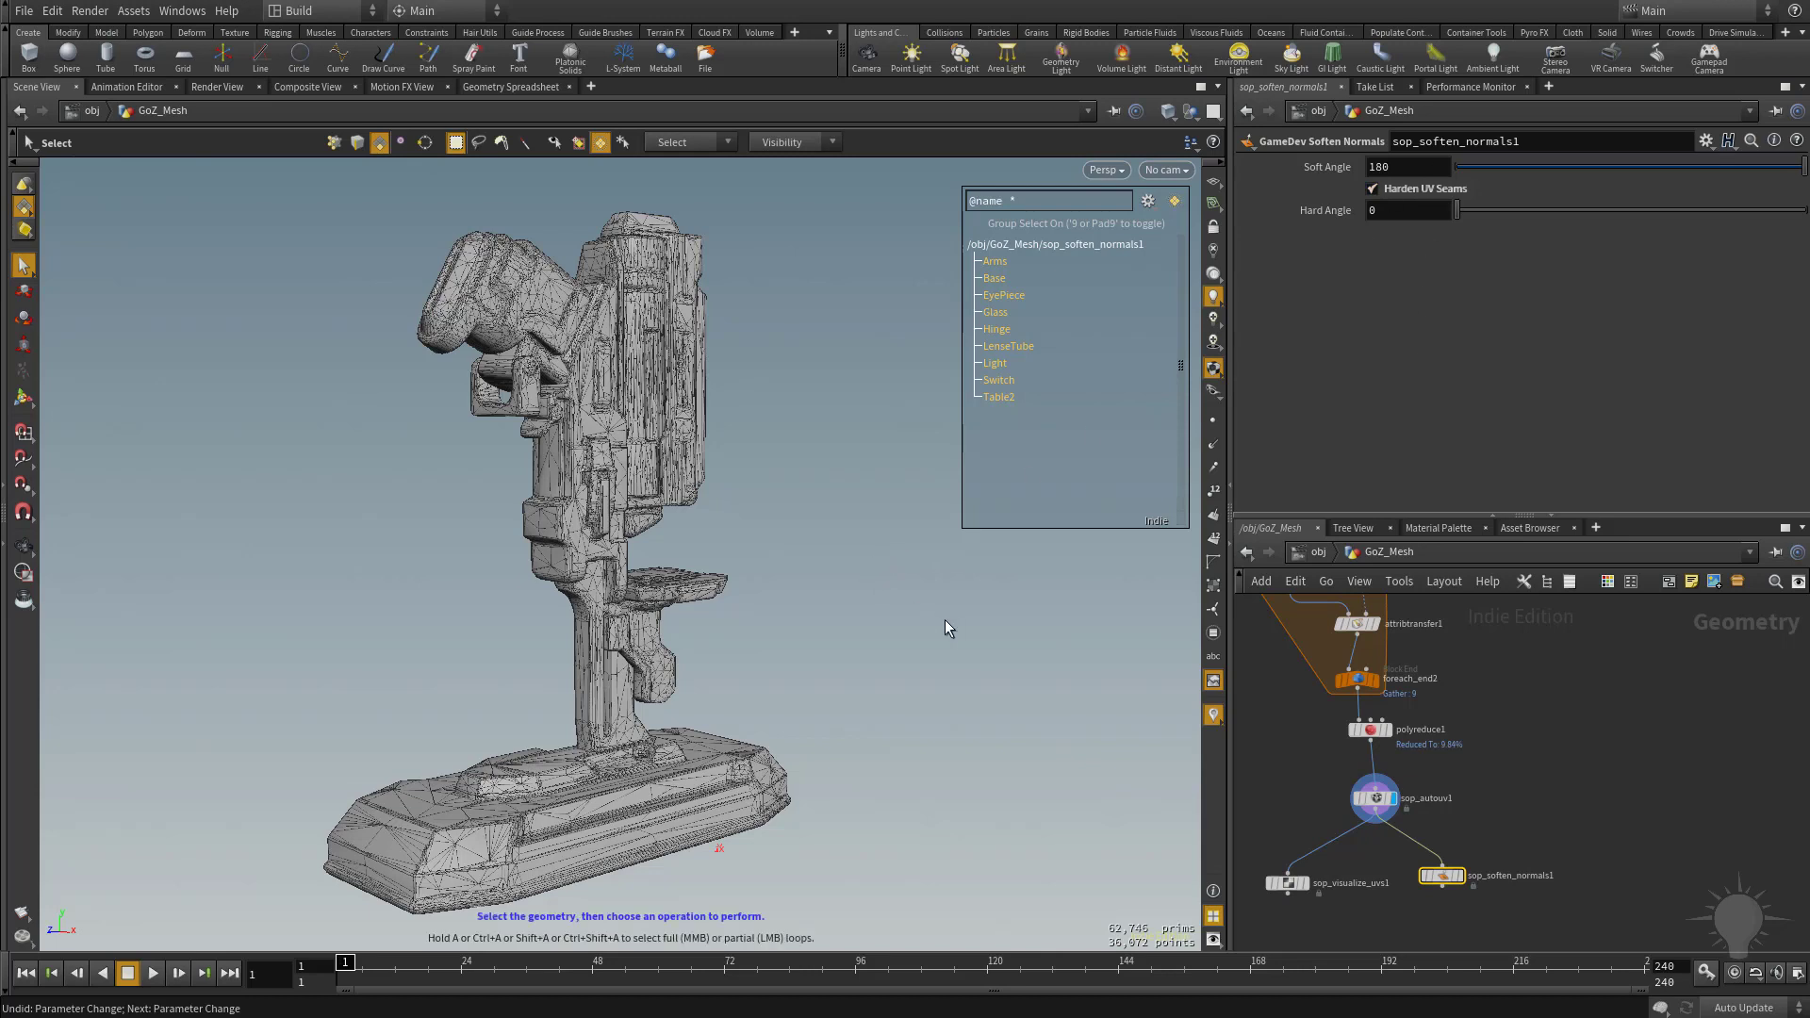
left_click(1458, 876)
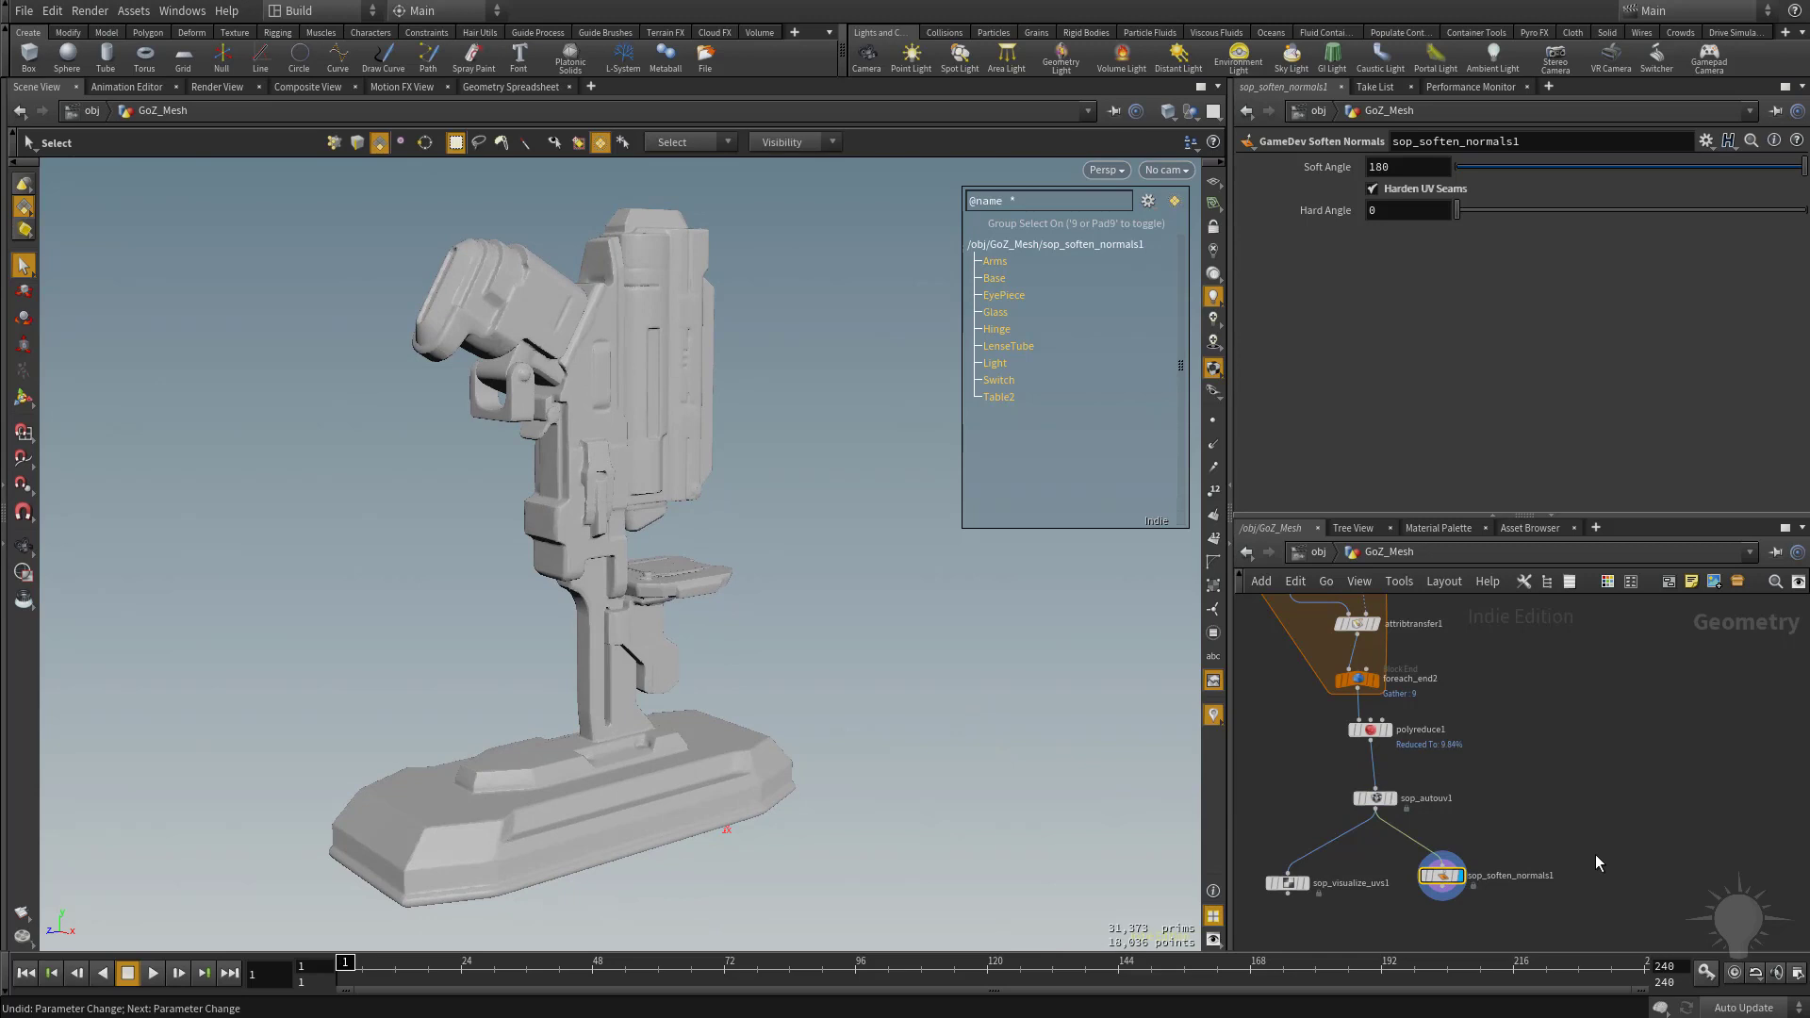
Add an Exploded View node below sop_soften_normals1 and display it to separate the named pieces.
scroll(1585, 860, "down", 3)
scroll(1633, 692, "up", 2)
middle_click_drag(1615, 848, 1597, 738)
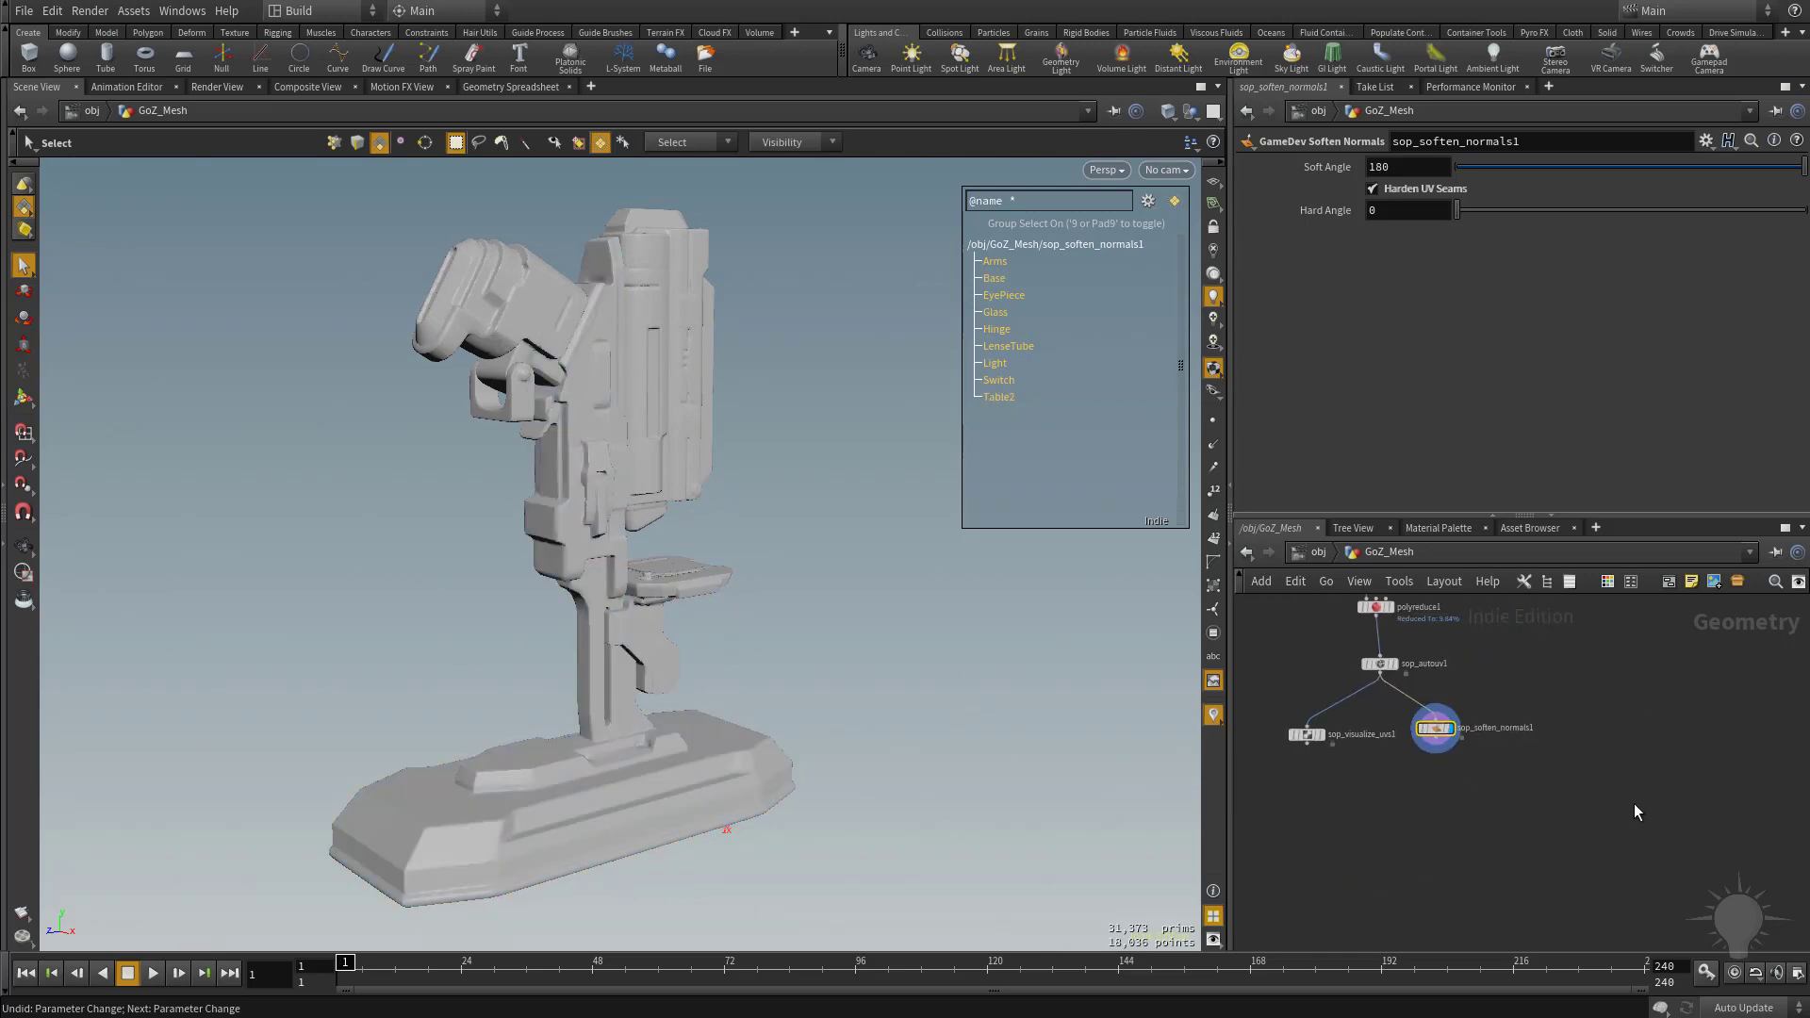
key("Tab")
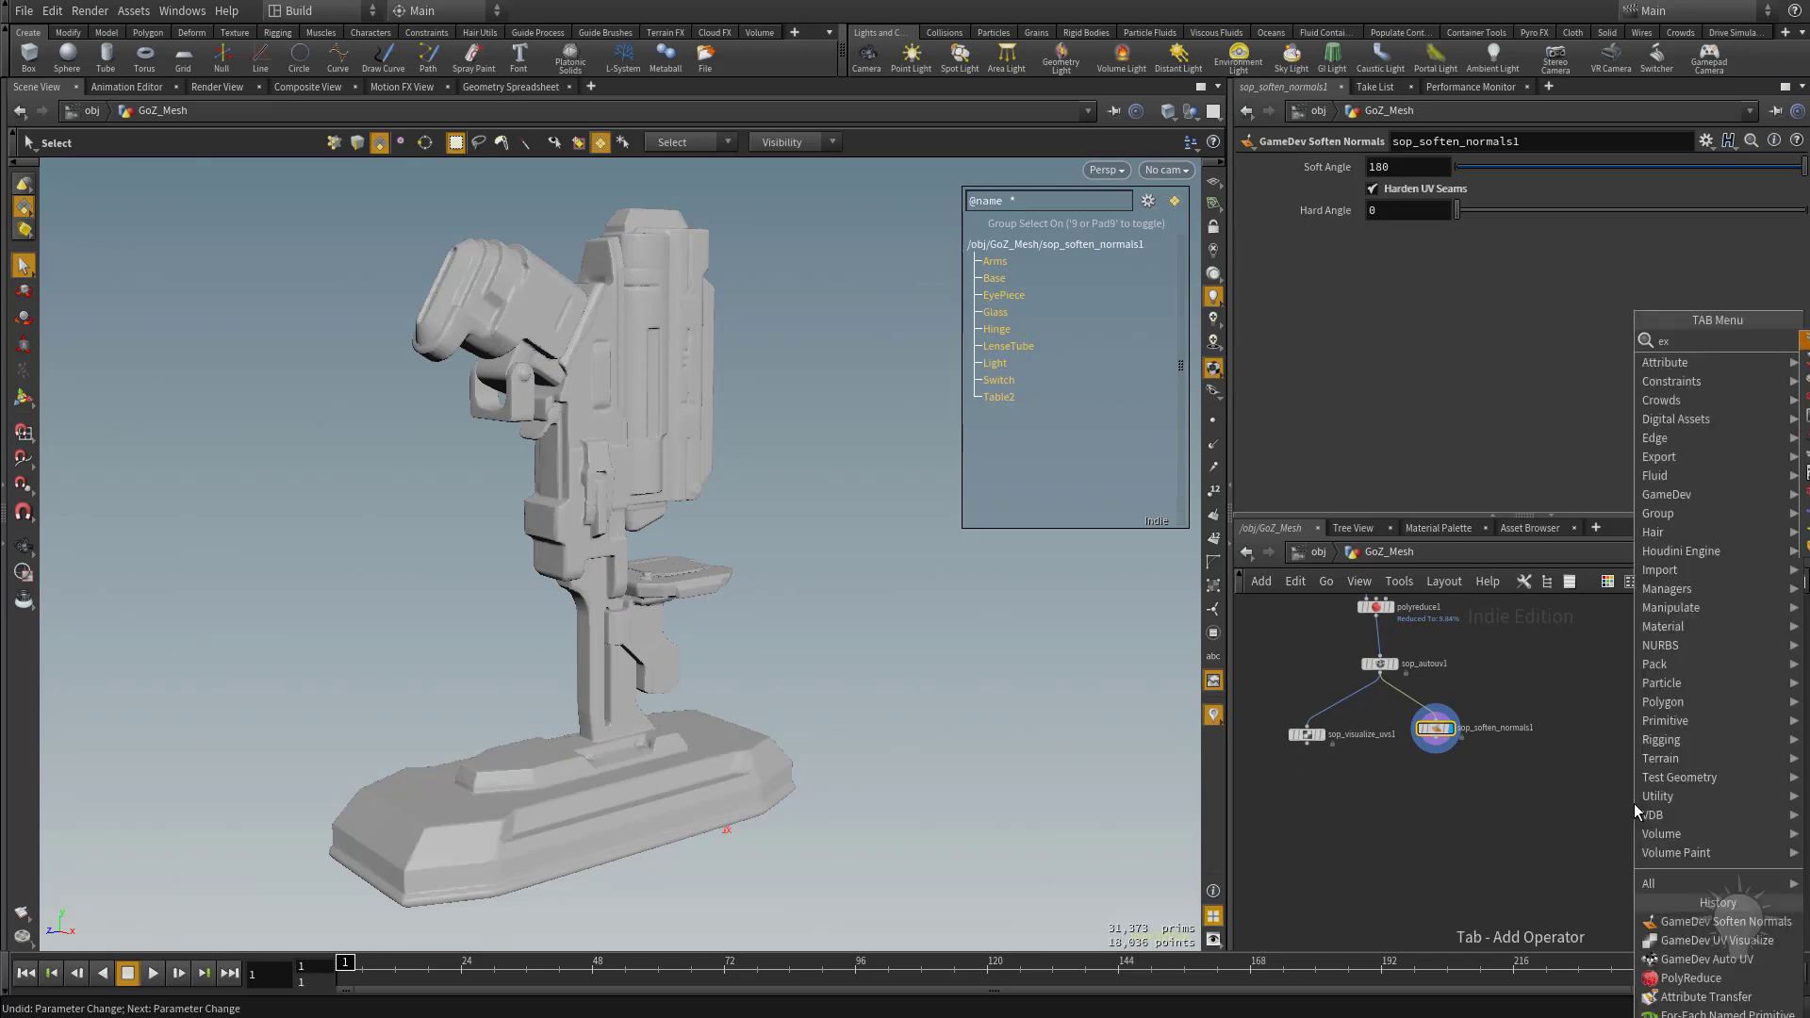
type("ex")
key("Return")
left_click(1436, 831)
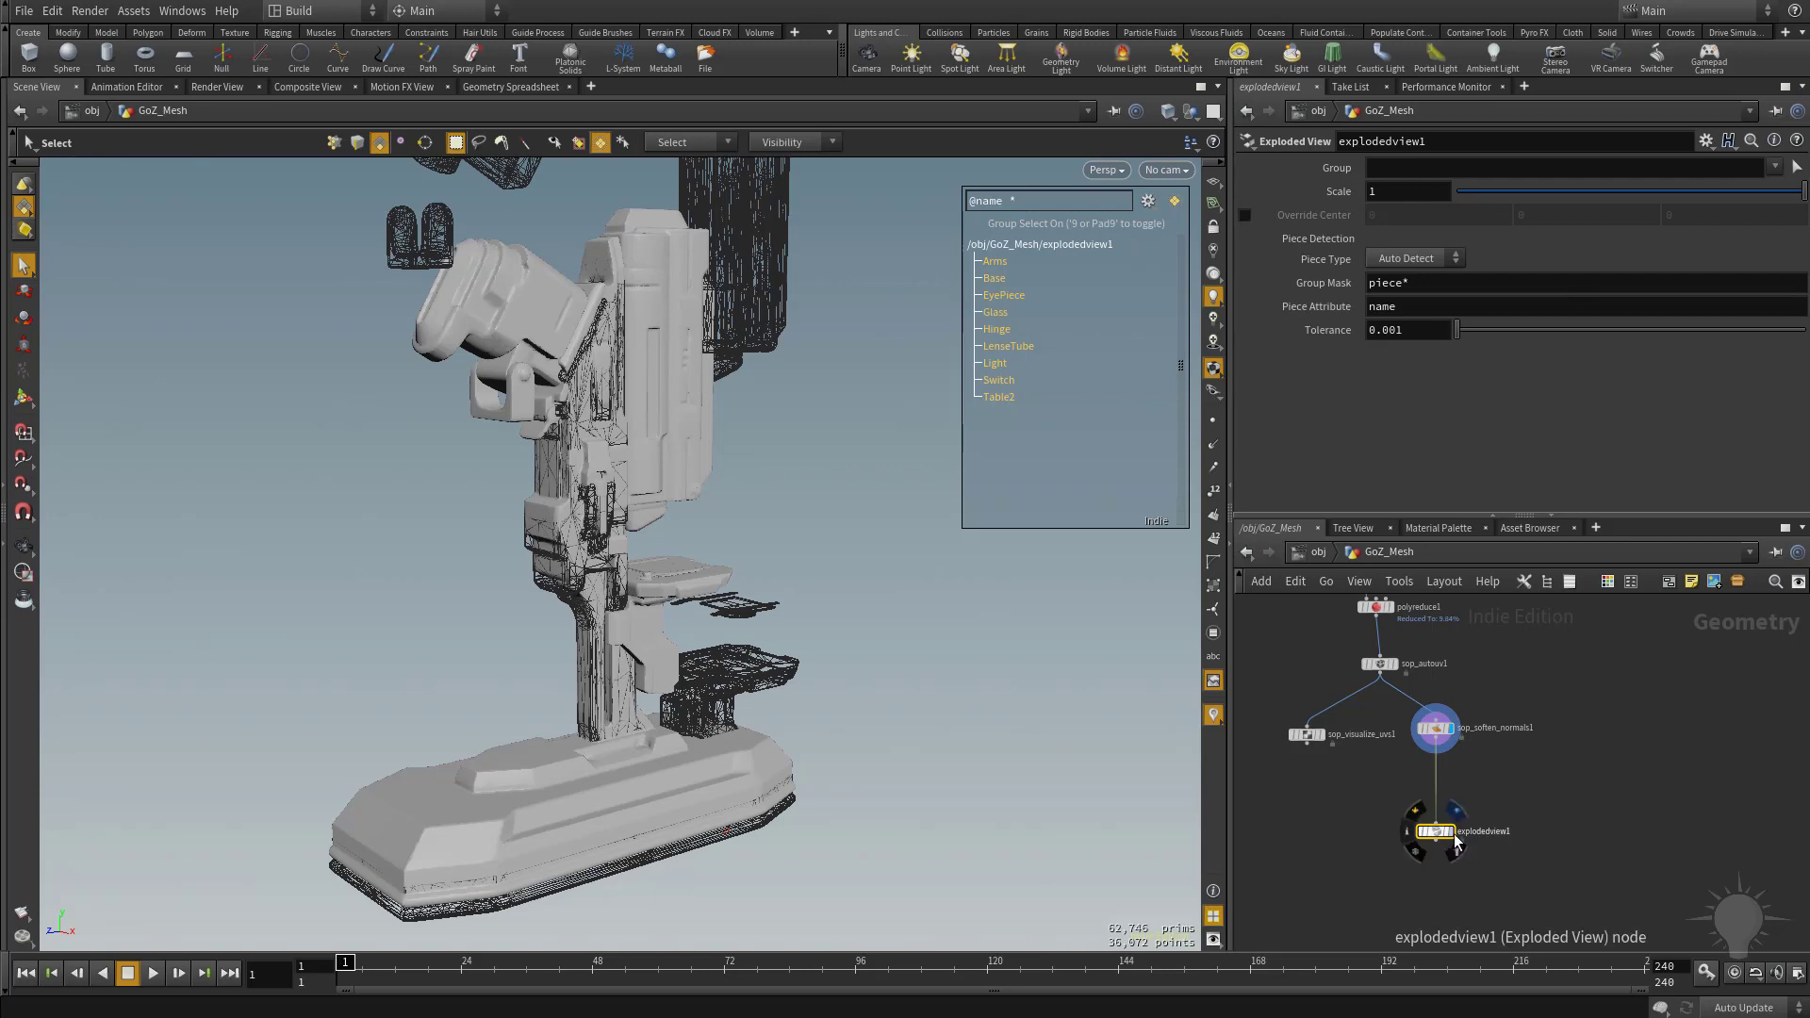
left_click(1451, 832)
right_click_drag(950, 611, 614, 540, "alt")
middle_click_drag(615, 540, 507, 577, "alt")
left_click_drag(507, 577, 504, 509, "alt")
Set the Exploded View scale to 10 and check the spacing between the separated pieces.
left_click(1404, 192)
type("0")
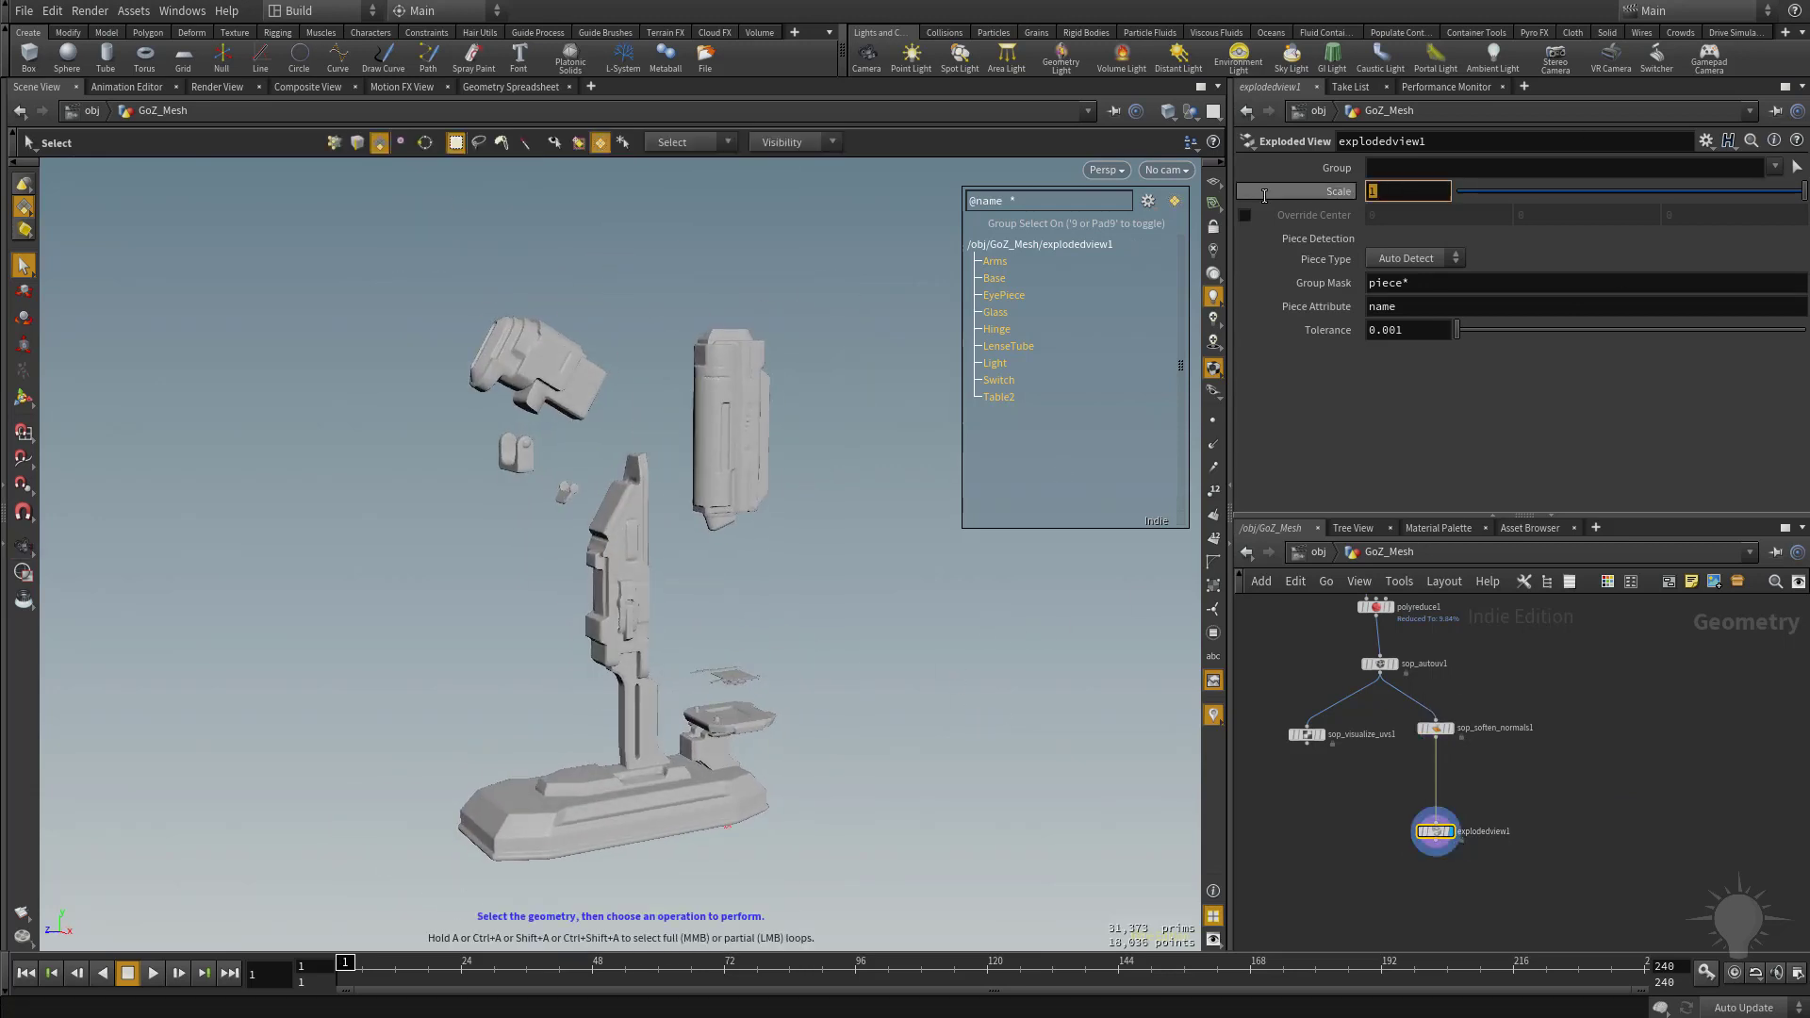
key("Return")
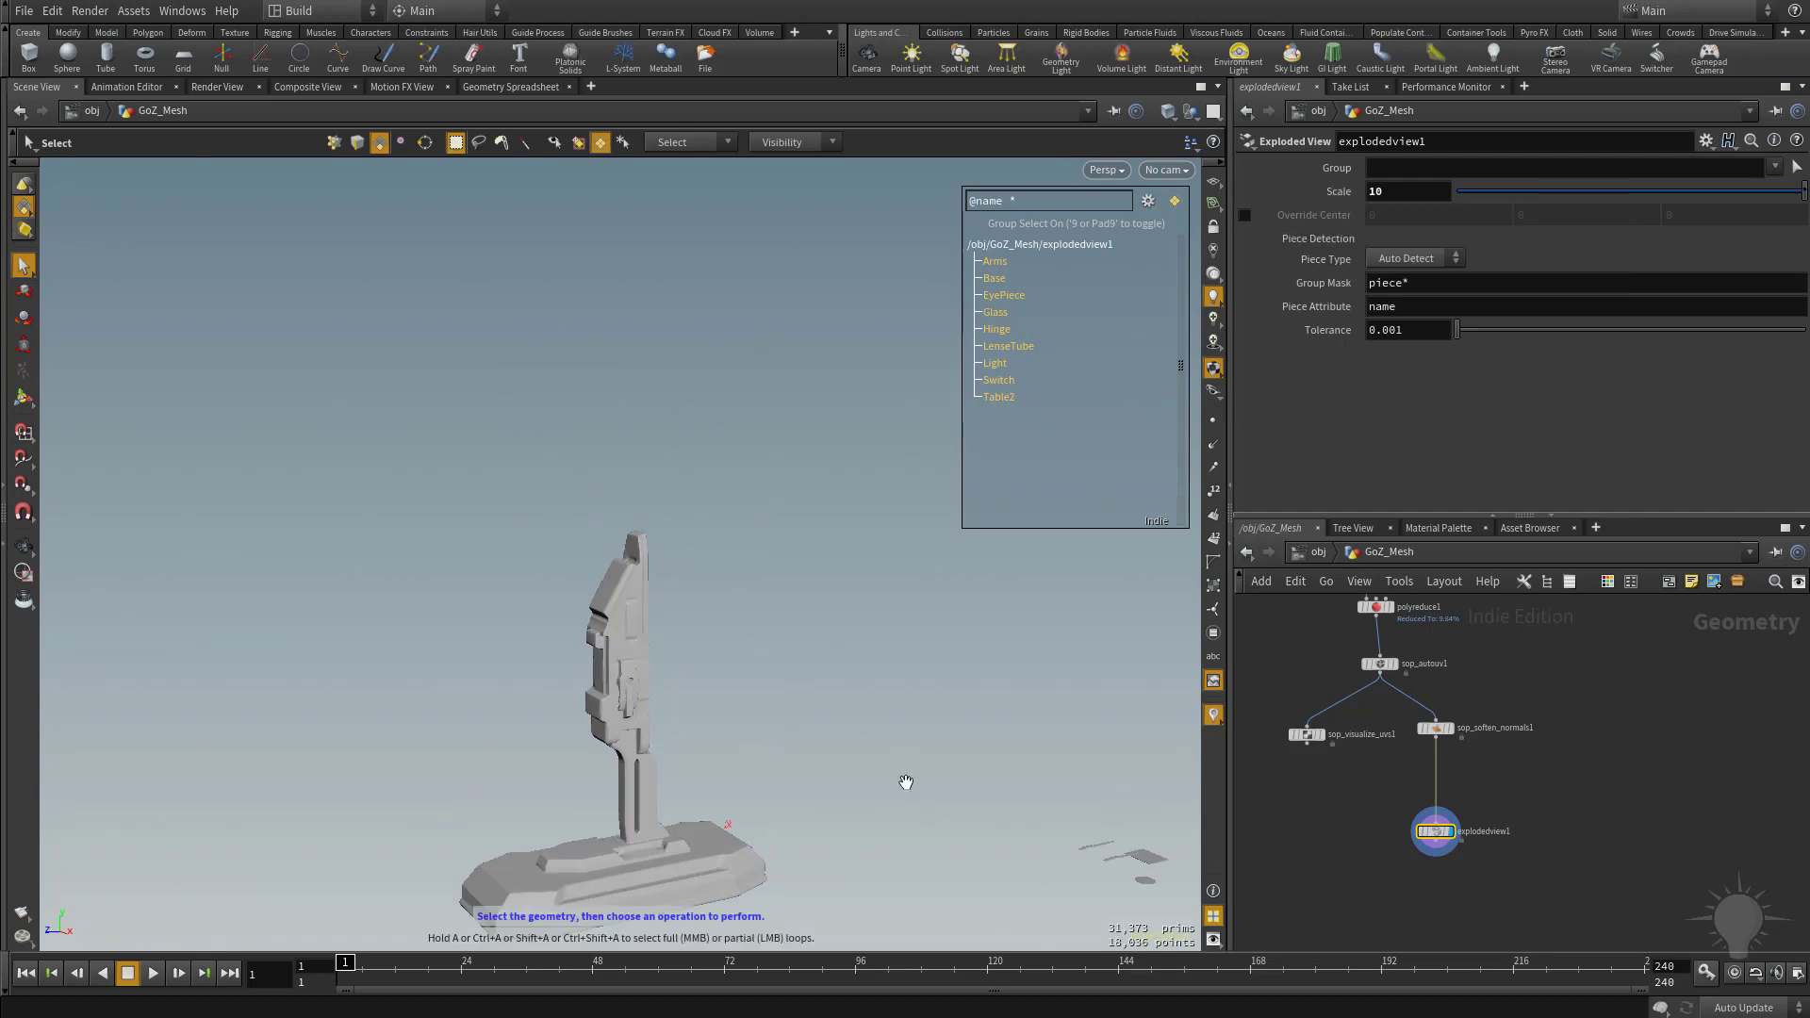
right_click_drag(905, 783, 757, 692, "alt")
right_click_drag(973, 706, 820, 678, "alt")
middle_click_drag(914, 671, 634, 629, "alt")
left_click_drag(634, 629, 845, 610, "alt")
middle_click_drag(845, 610, 837, 631, "alt")
Display the blast1 node directly below GoZ_Mesh and rename it HighRes.
middle_click_drag(1596, 769, 1560, 840)
scroll(1591, 830, "down", 1)
middle_click_drag(1456, 762, 1443, 825)
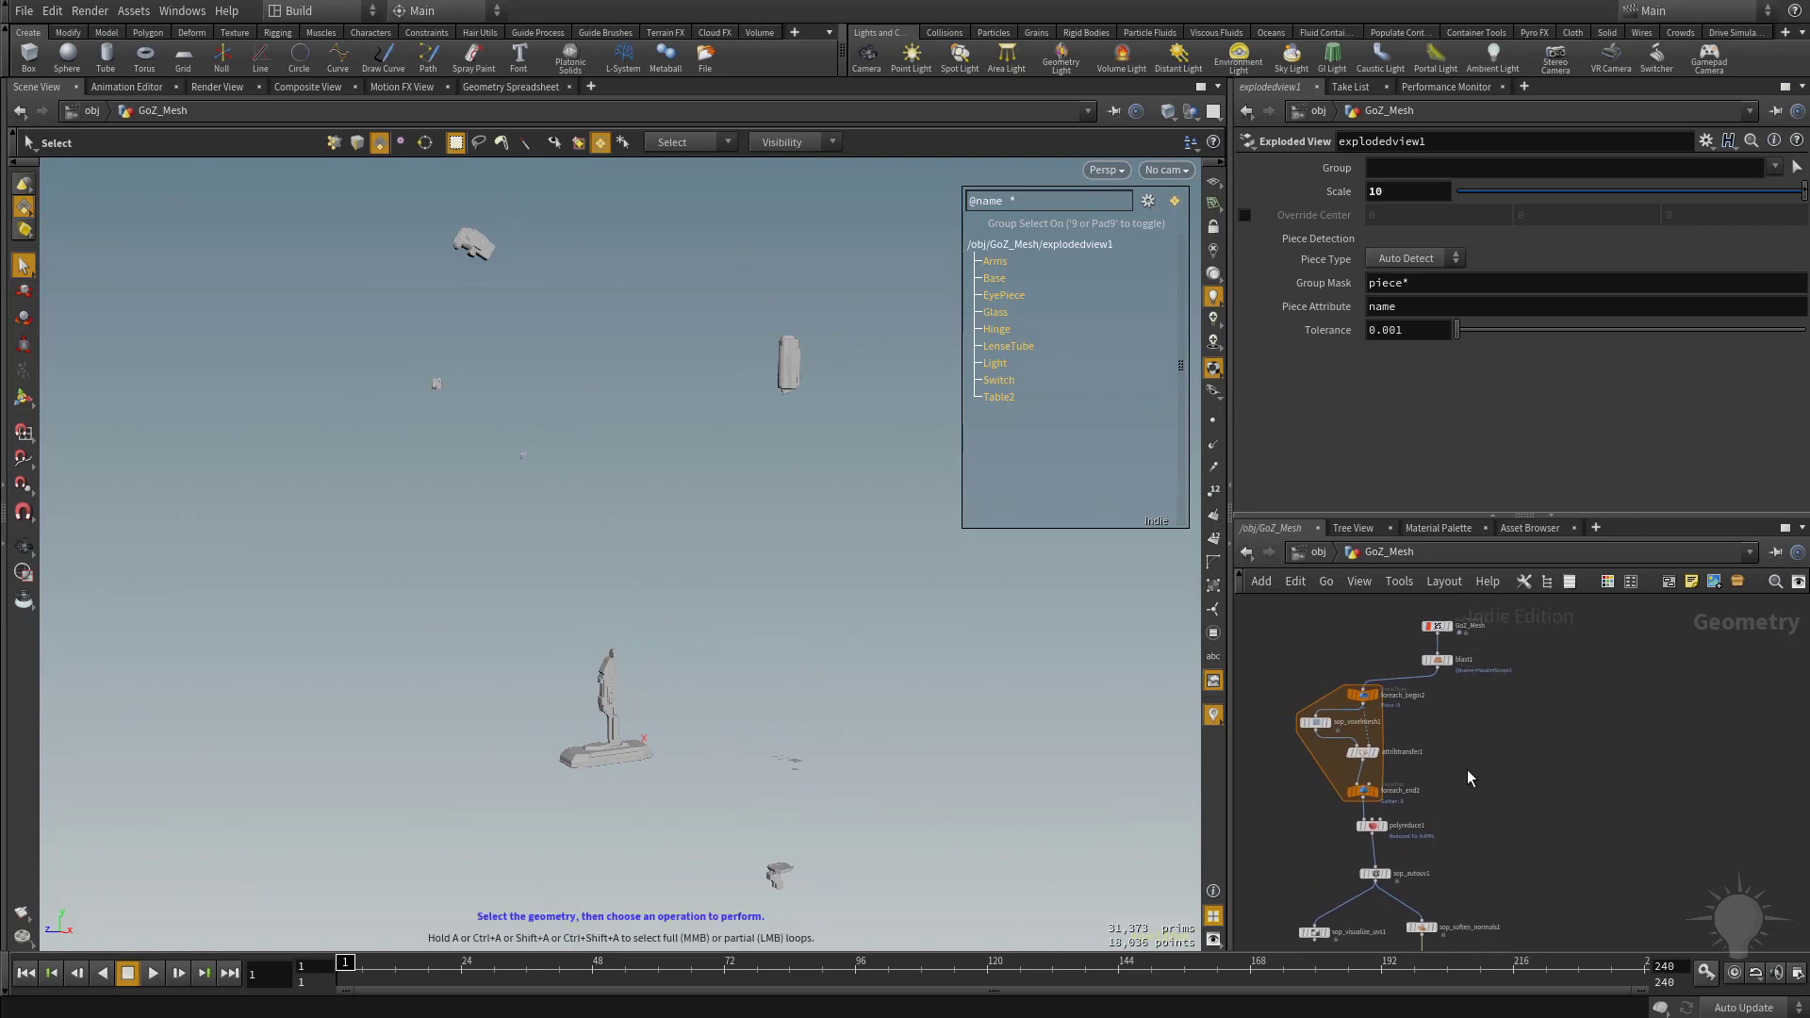
middle_click_drag(1479, 761, 1547, 992)
scroll(1449, 714, "up", 2)
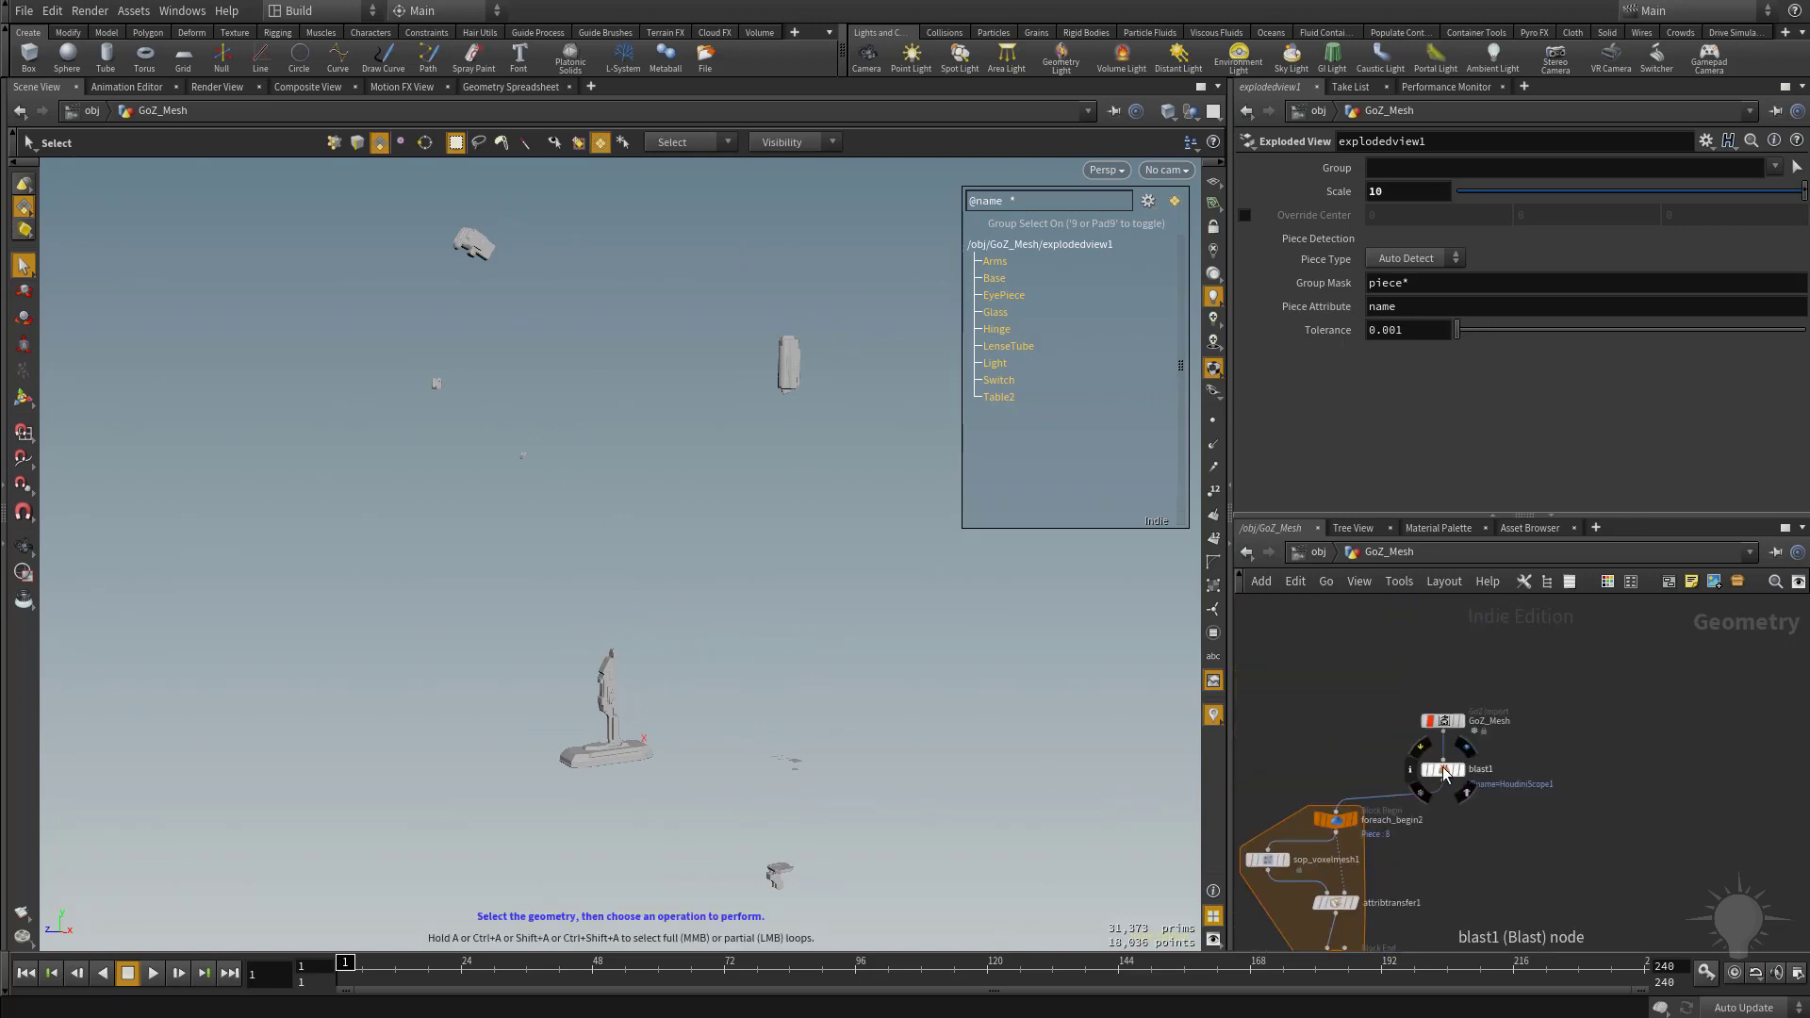
left_click(1442, 769)
left_click(1464, 769)
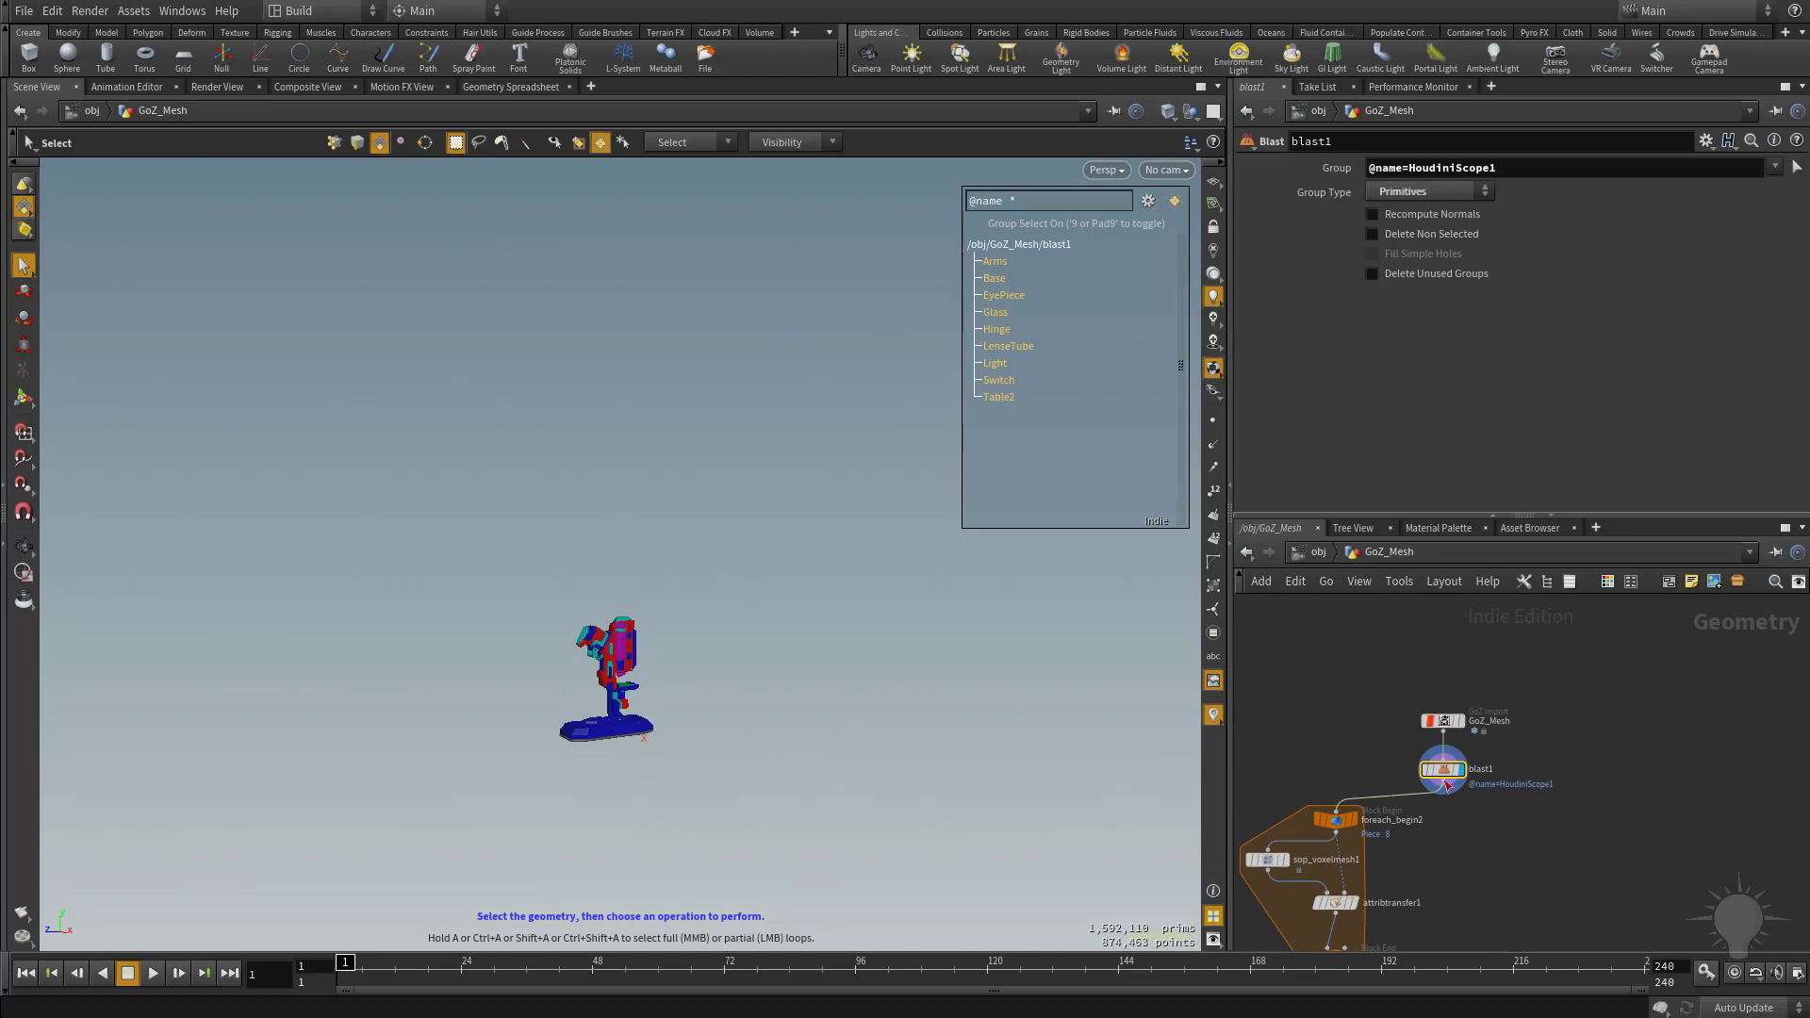
double_click(1481, 769)
type("HighRes")
key("Return")
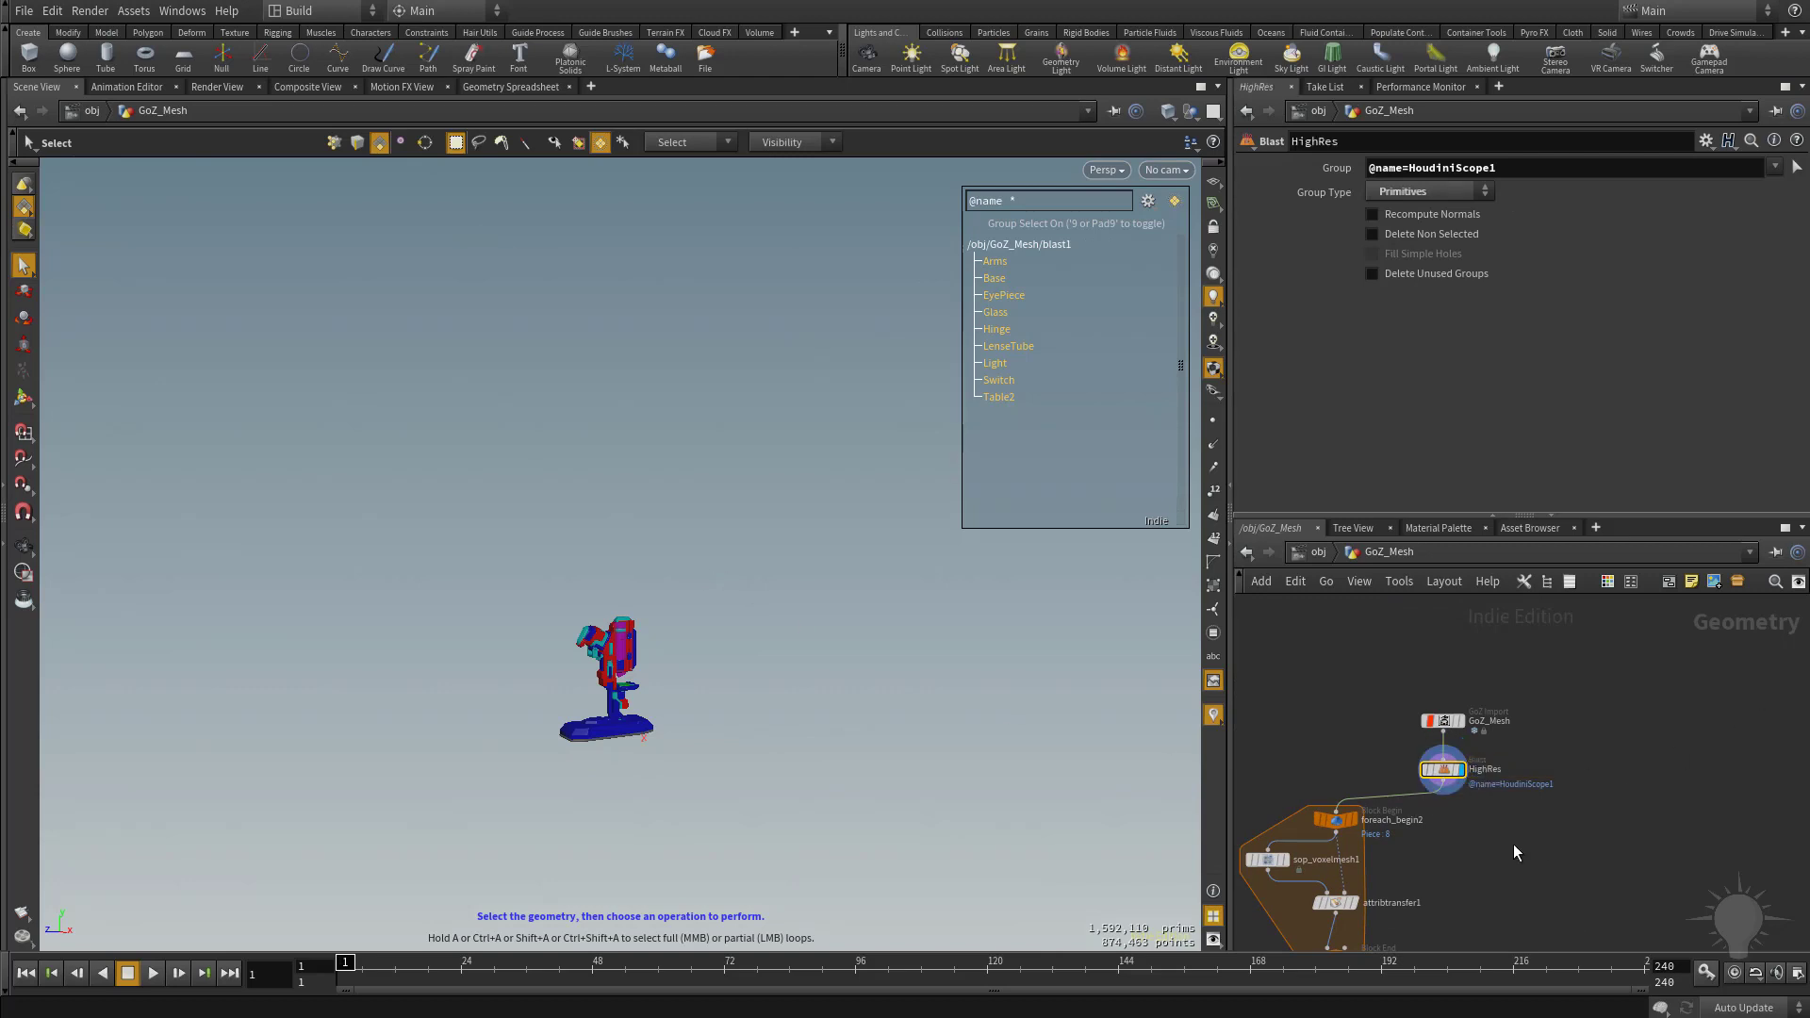
Duplicate the explodedview1 node, keeping its scale of 10, and place the copy beside the low-poly branch.
scroll(1513, 845, "down", 2)
middle_click_drag(1519, 792, 1470, 638)
scroll(1535, 730, "down", 2)
middle_click_drag(1535, 731, 1467, 741)
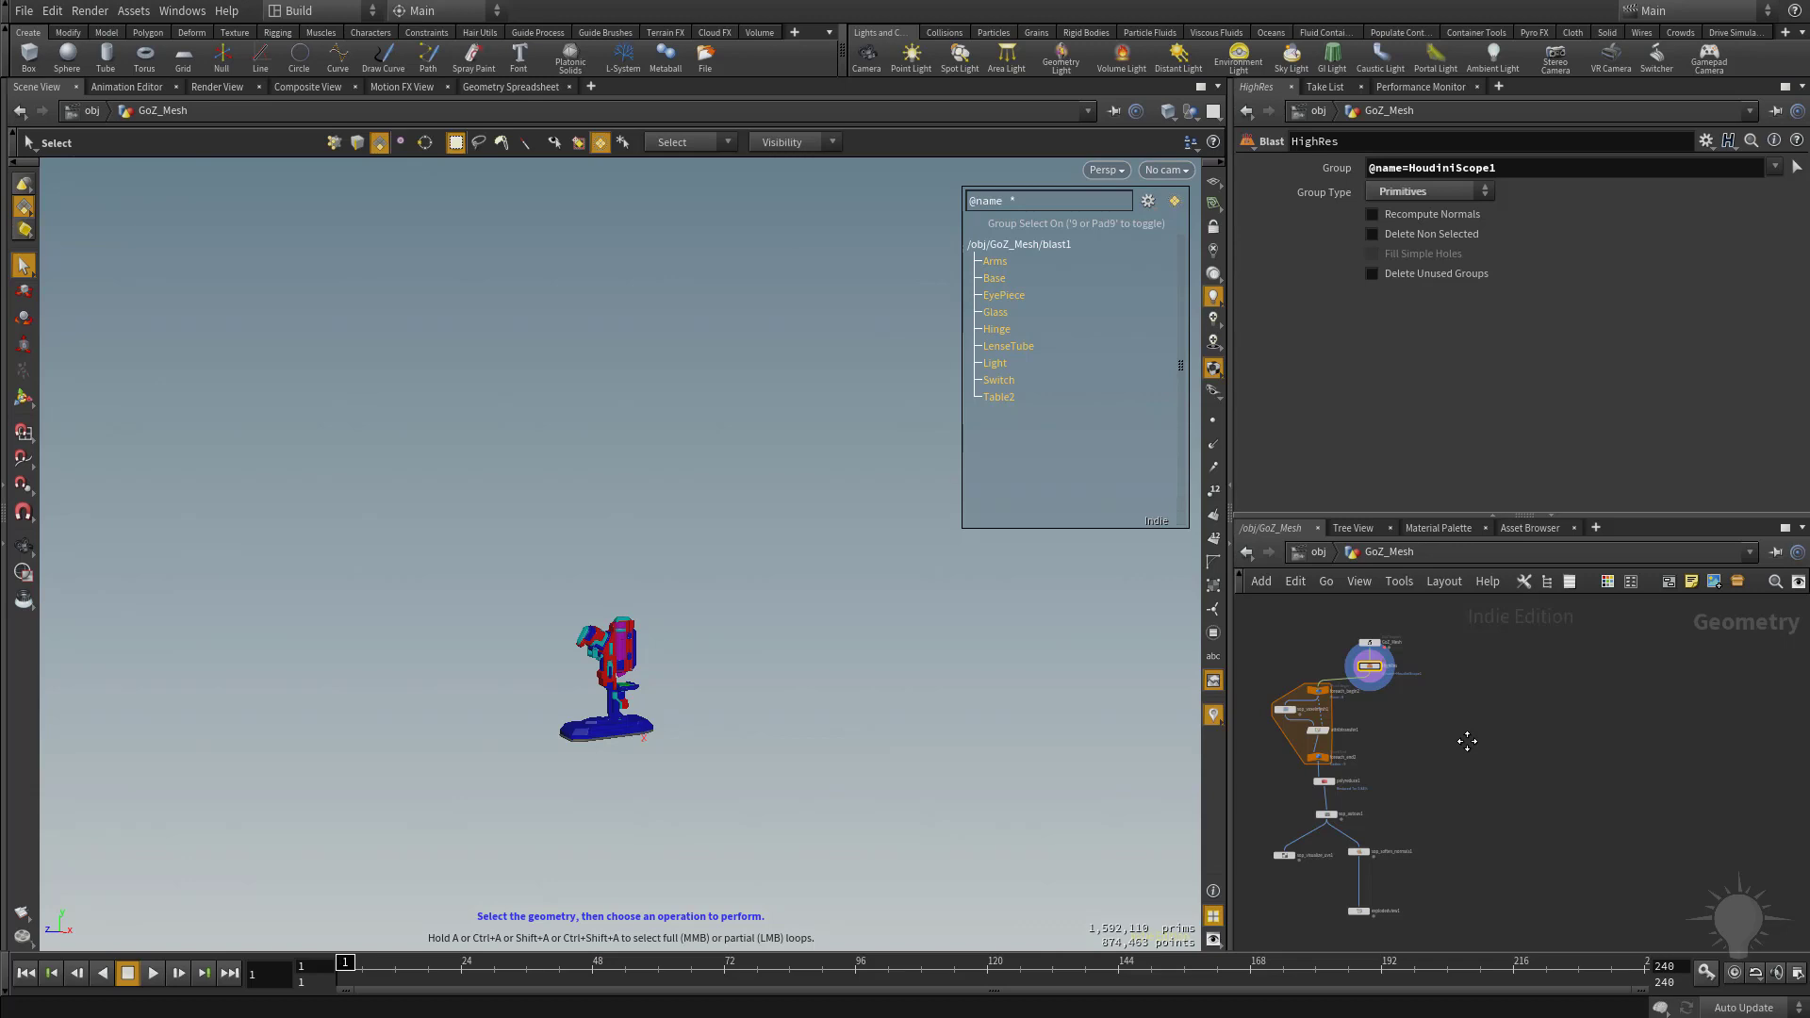
middle_click_drag(1456, 792, 1440, 788)
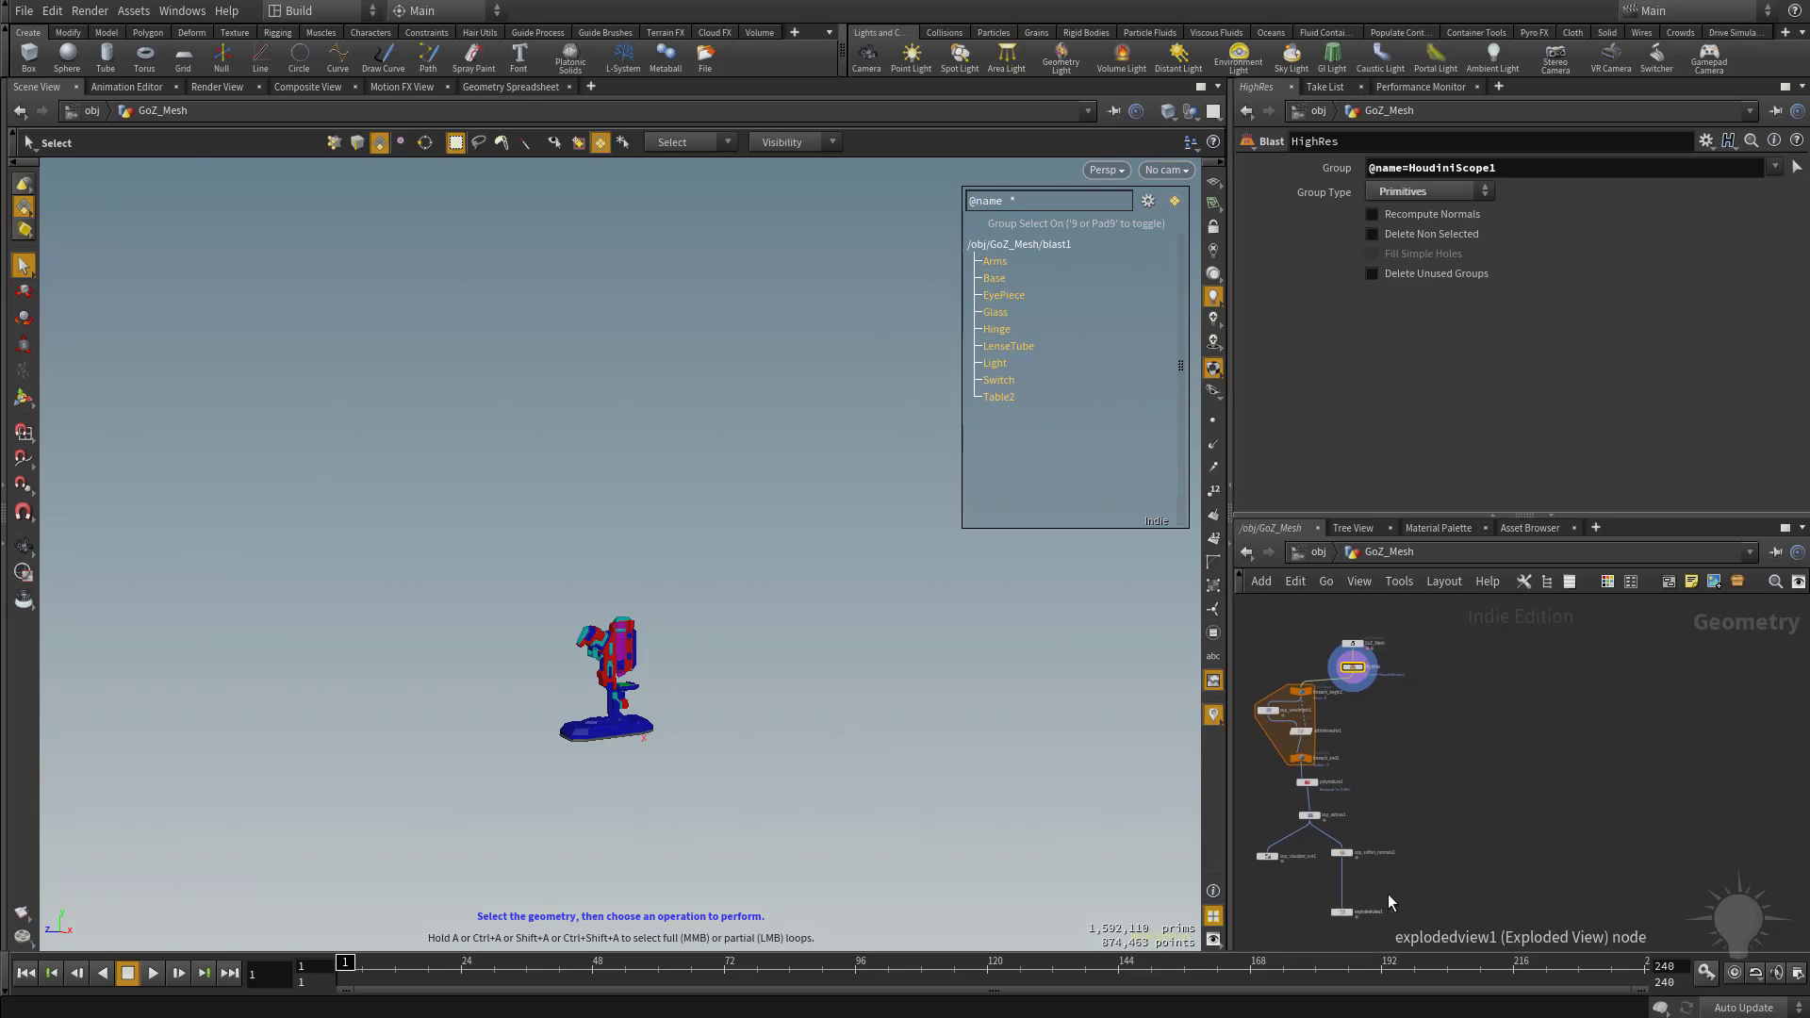
scroll(1450, 768, "up", 4)
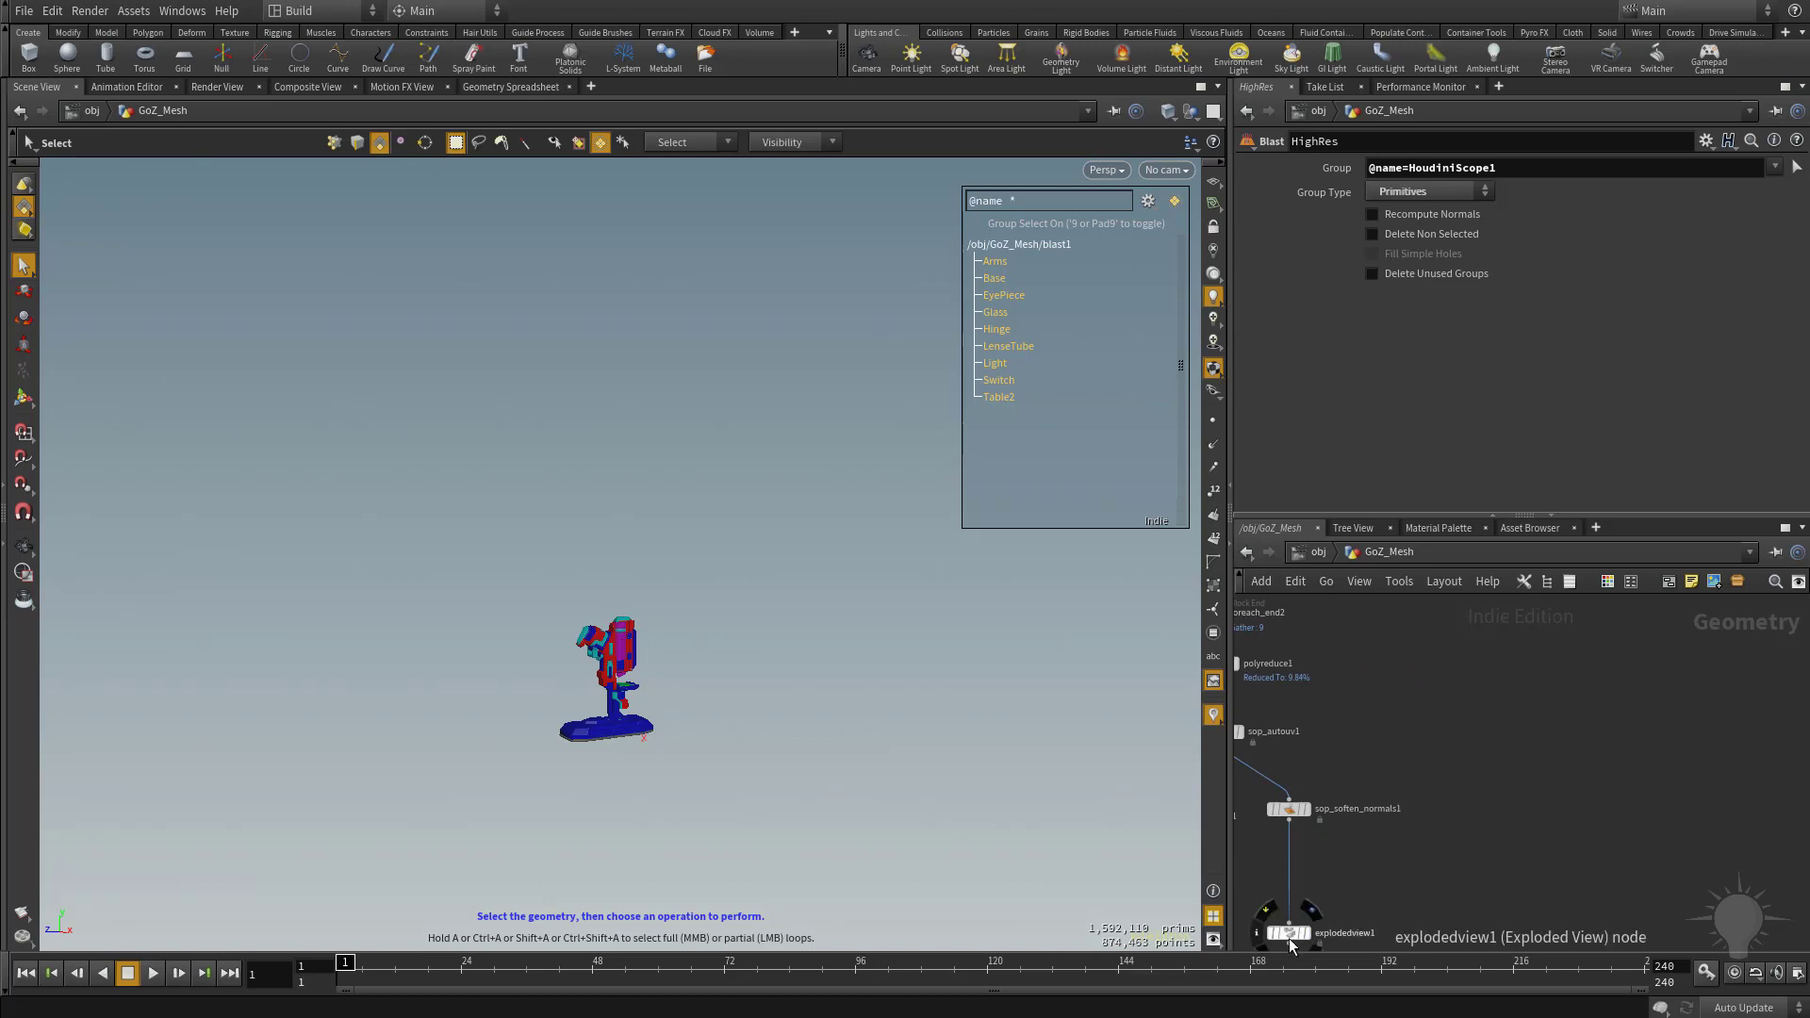
left_click_drag(1288, 932, 1499, 874, "alt")
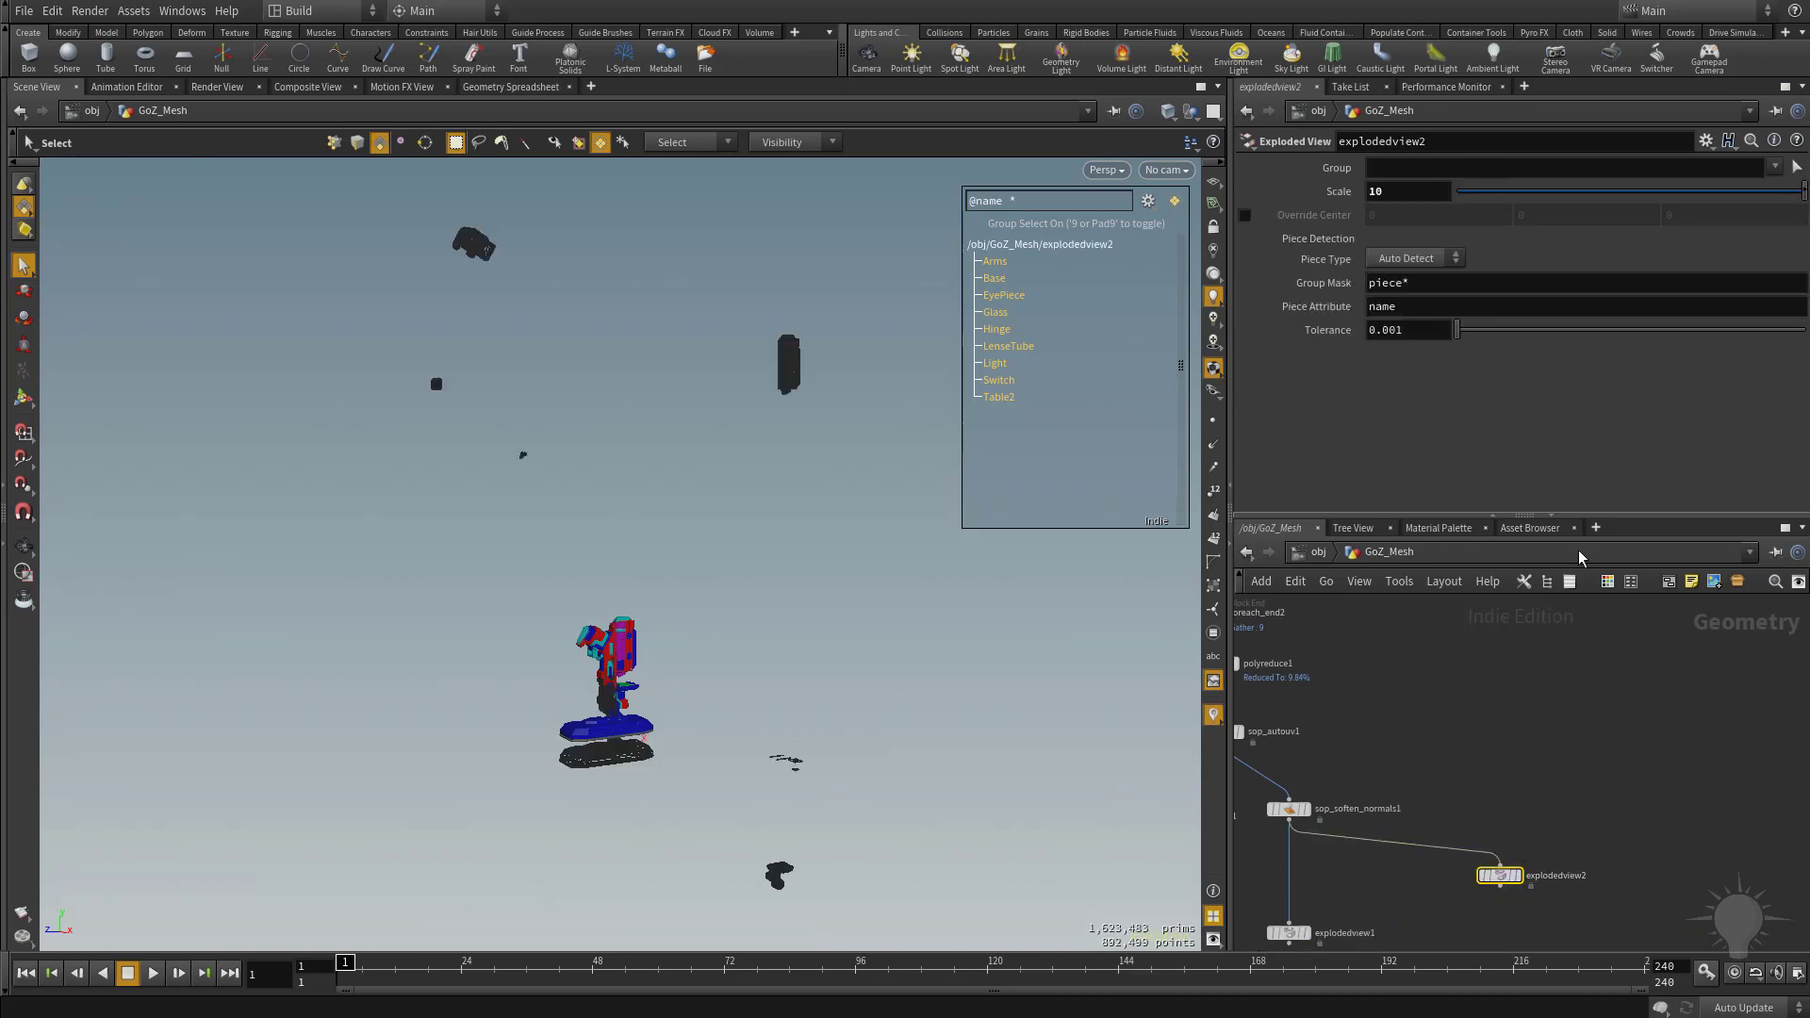
Rewire explodedview2's input to the HighRes node instead of sop_soften_normals1, and display explodedview1.
scroll(1568, 650, "down", 3)
middle_click_drag(1549, 771, 1555, 950)
scroll(1495, 749, "up", 6)
middle_click_drag(1380, 673, 1484, 608)
left_click(1476, 782)
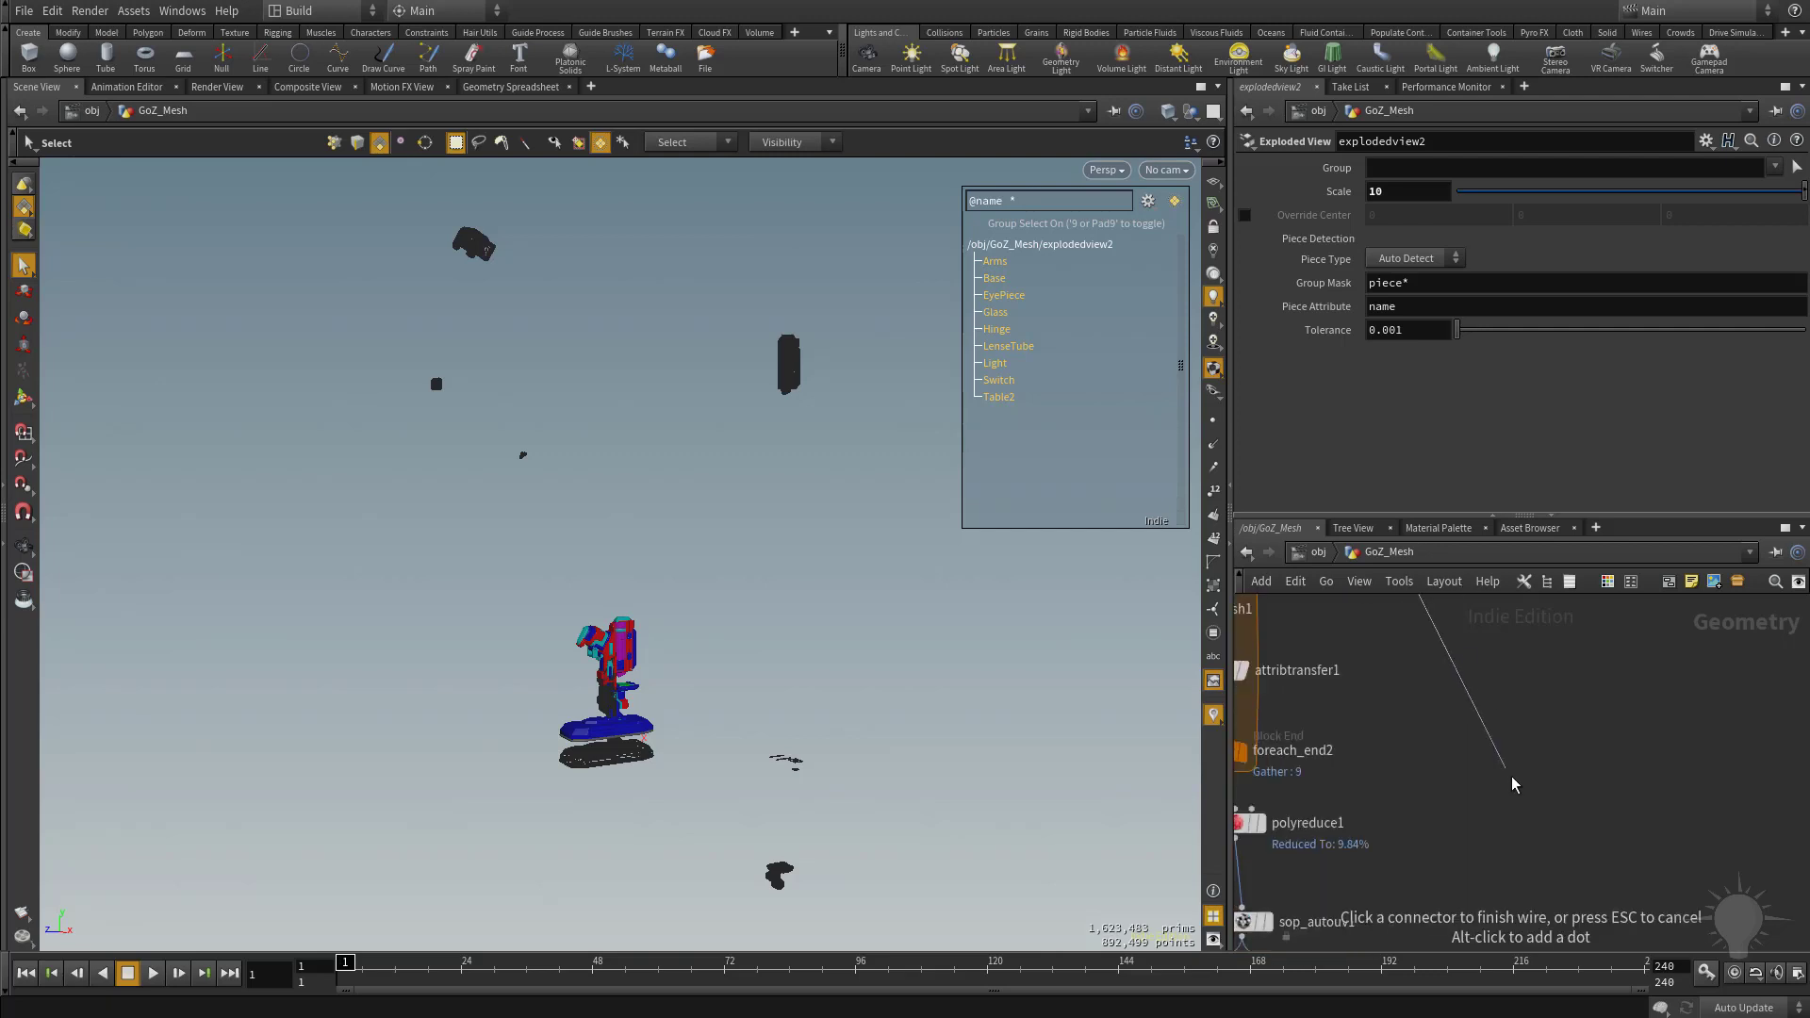
middle_click_drag(1515, 784, 1548, 647)
middle_click_drag(1590, 772, 1590, 714)
middle_click_drag(1650, 894, 1617, 727)
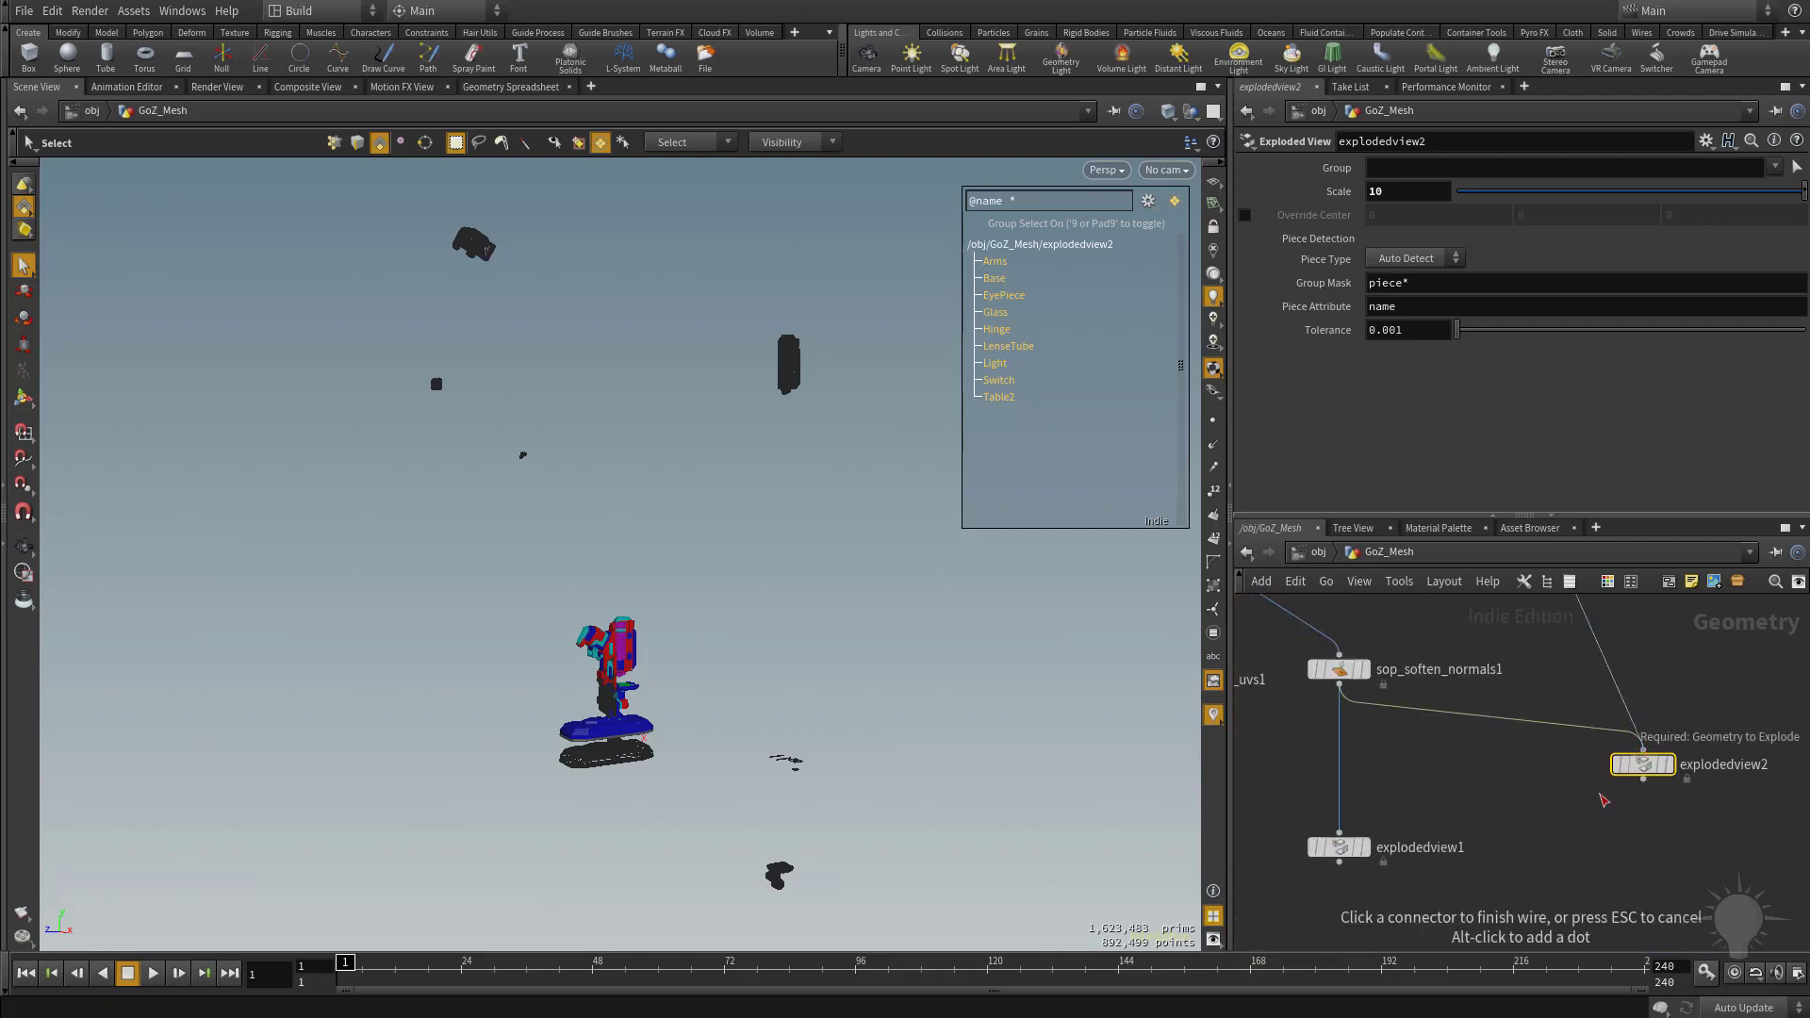
left_click(1642, 765)
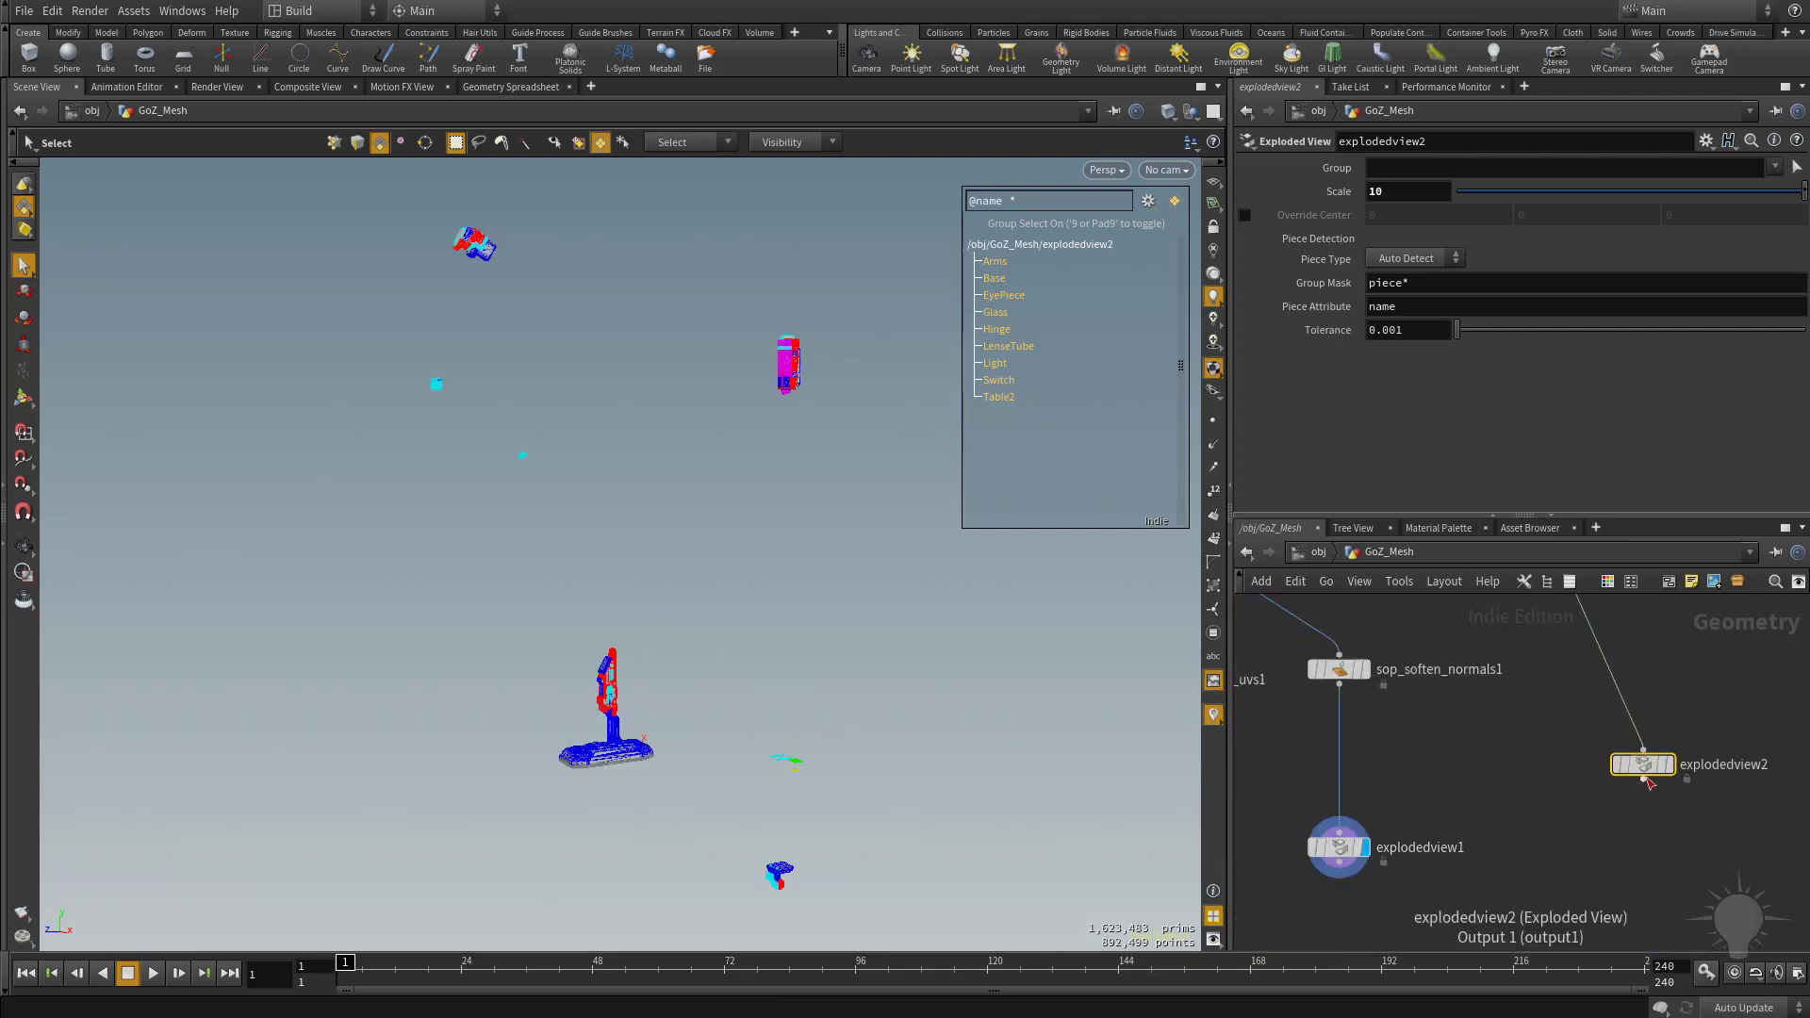
mouse_move(1375, 855)
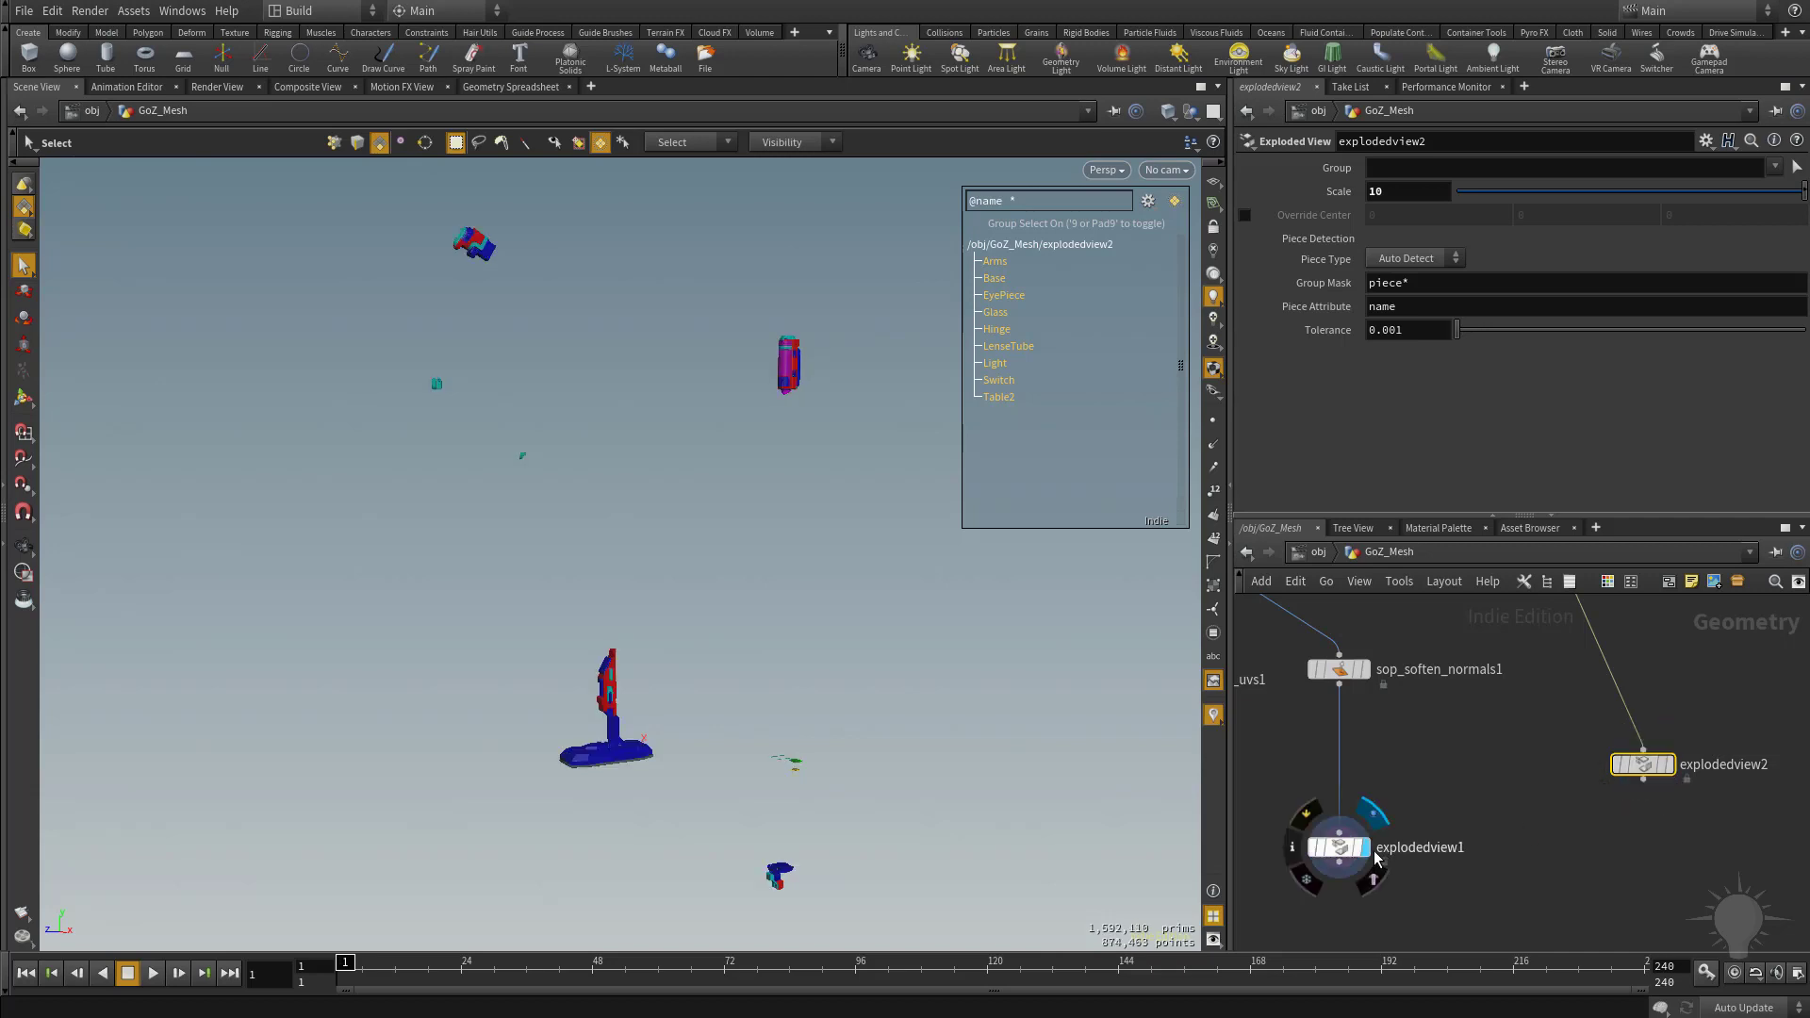
Add a GameDev Simple Baker node below the two exploded view nodes.
scroll(1549, 864, "down", 1)
middle_click_drag(1644, 887, 1529, 852)
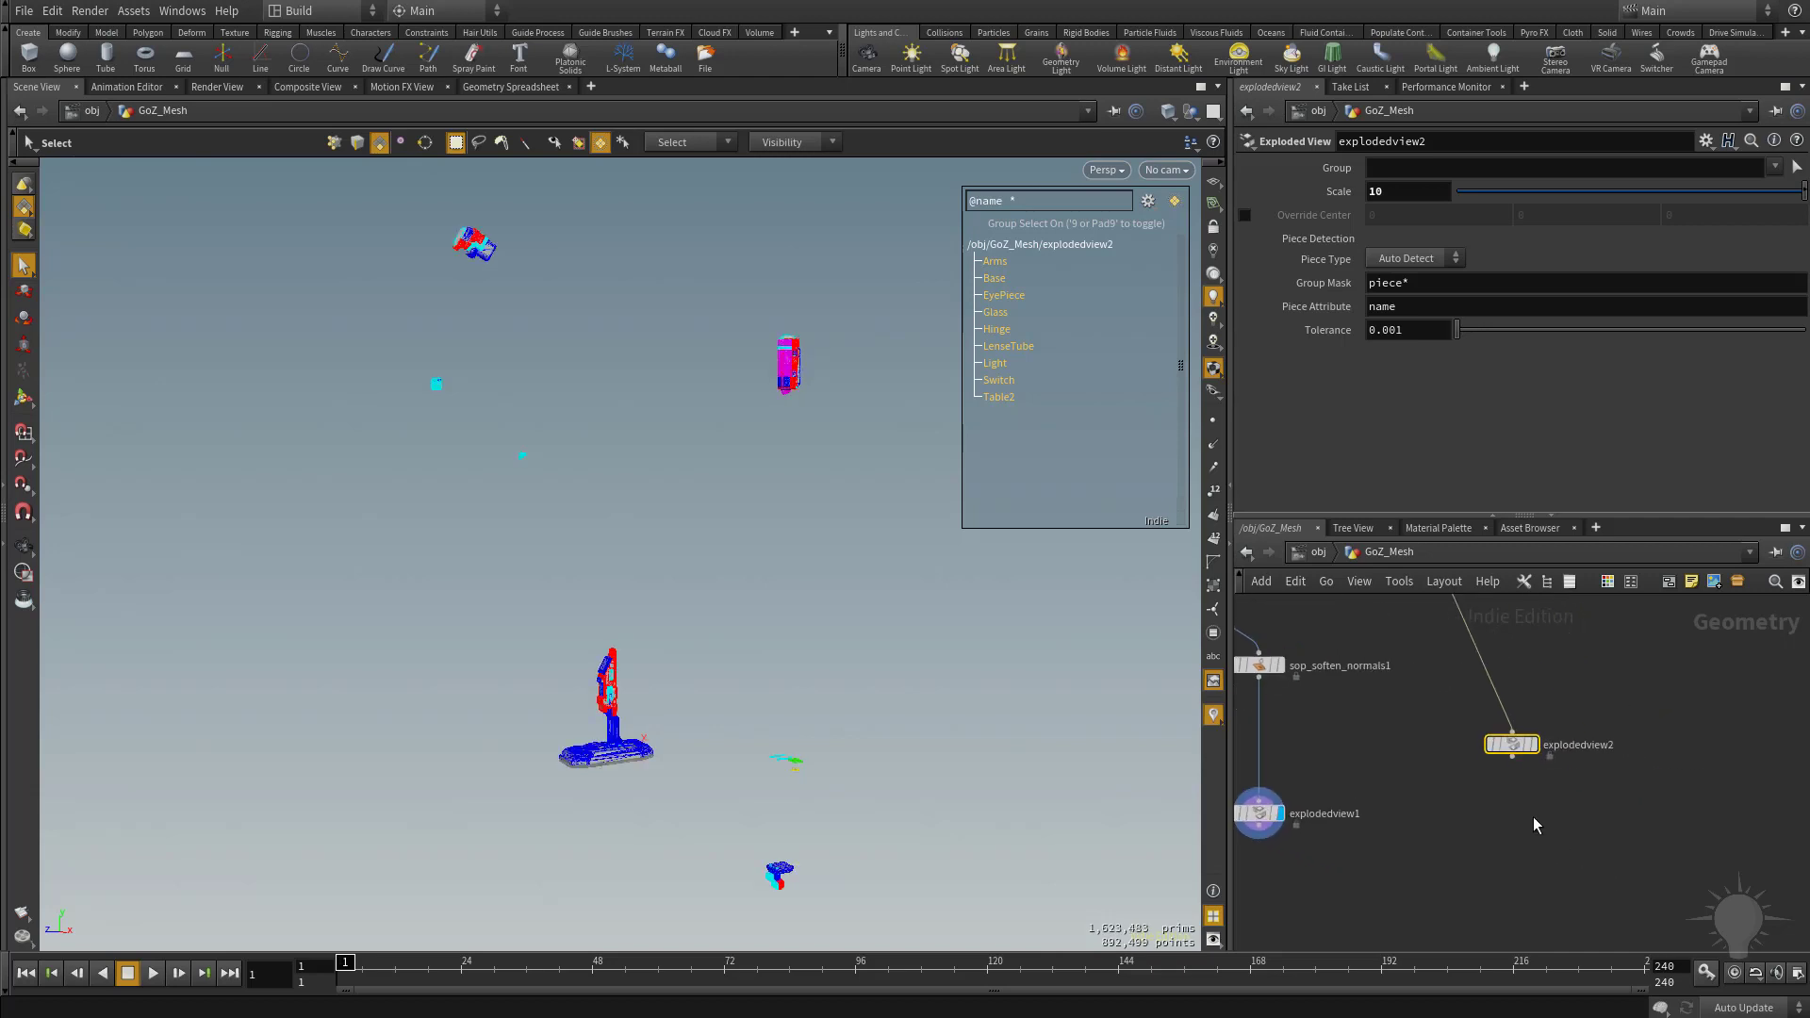
left_click(1478, 924)
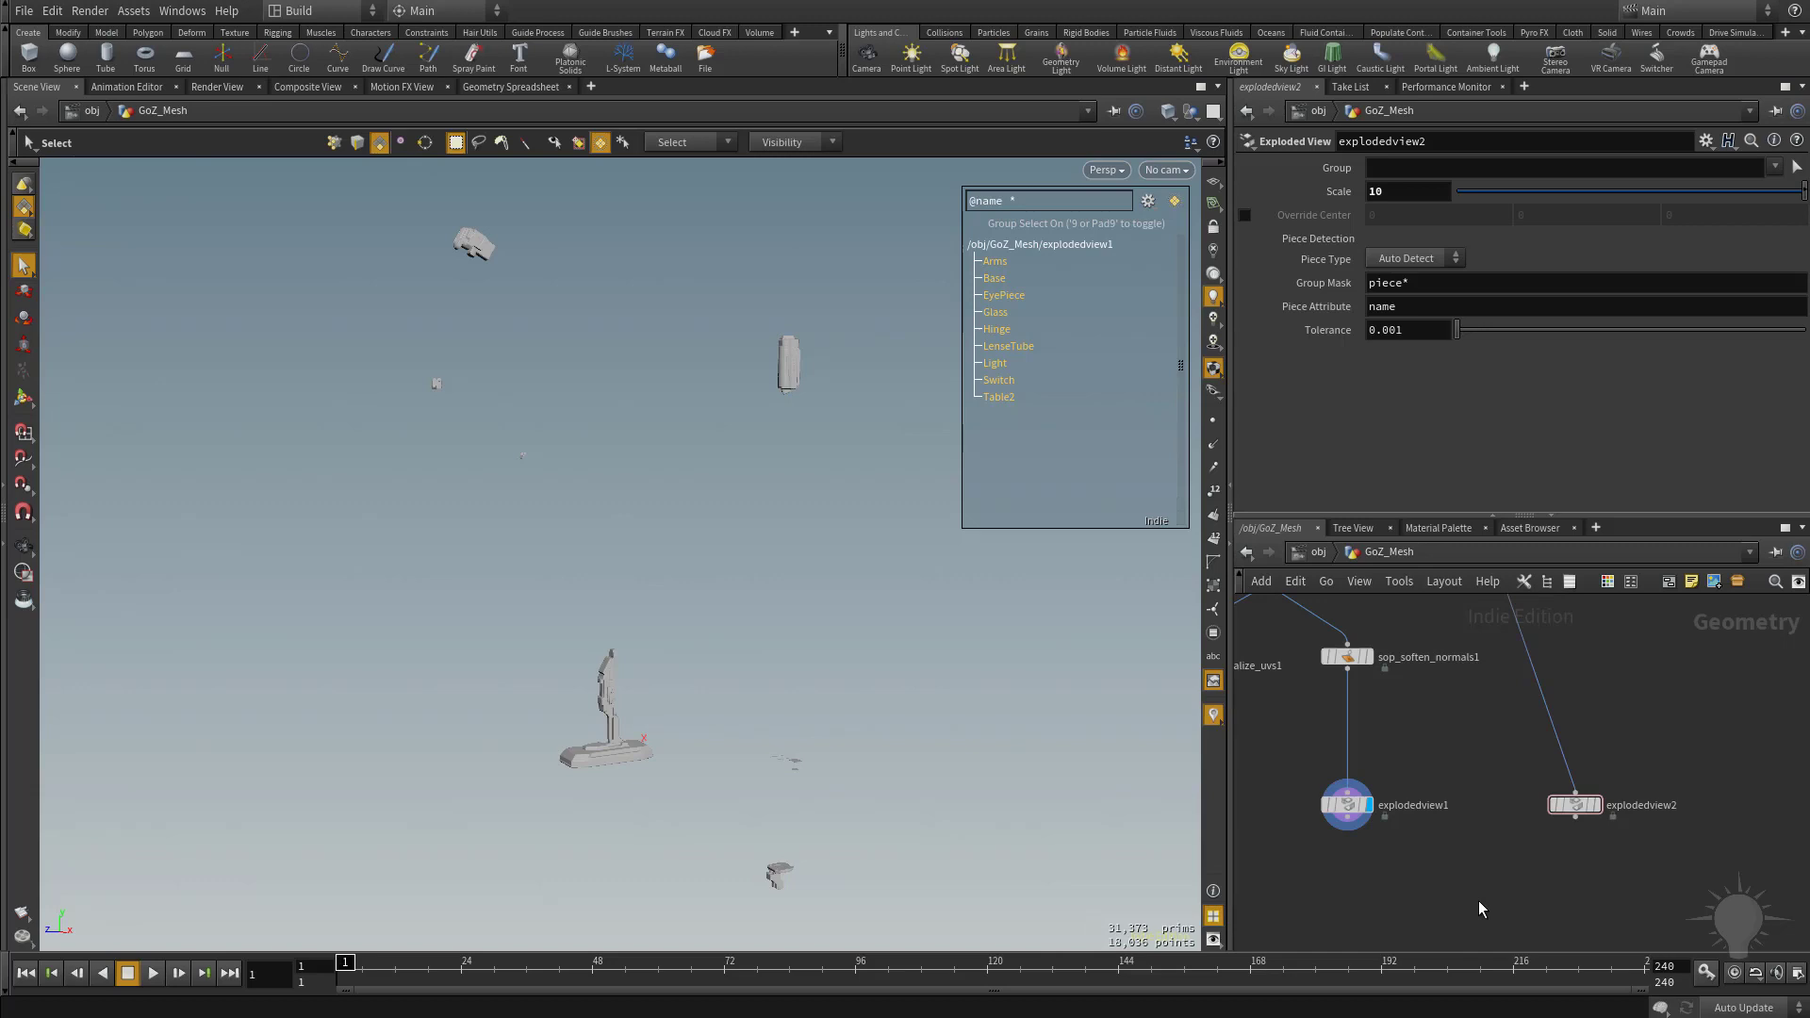
key("Tab")
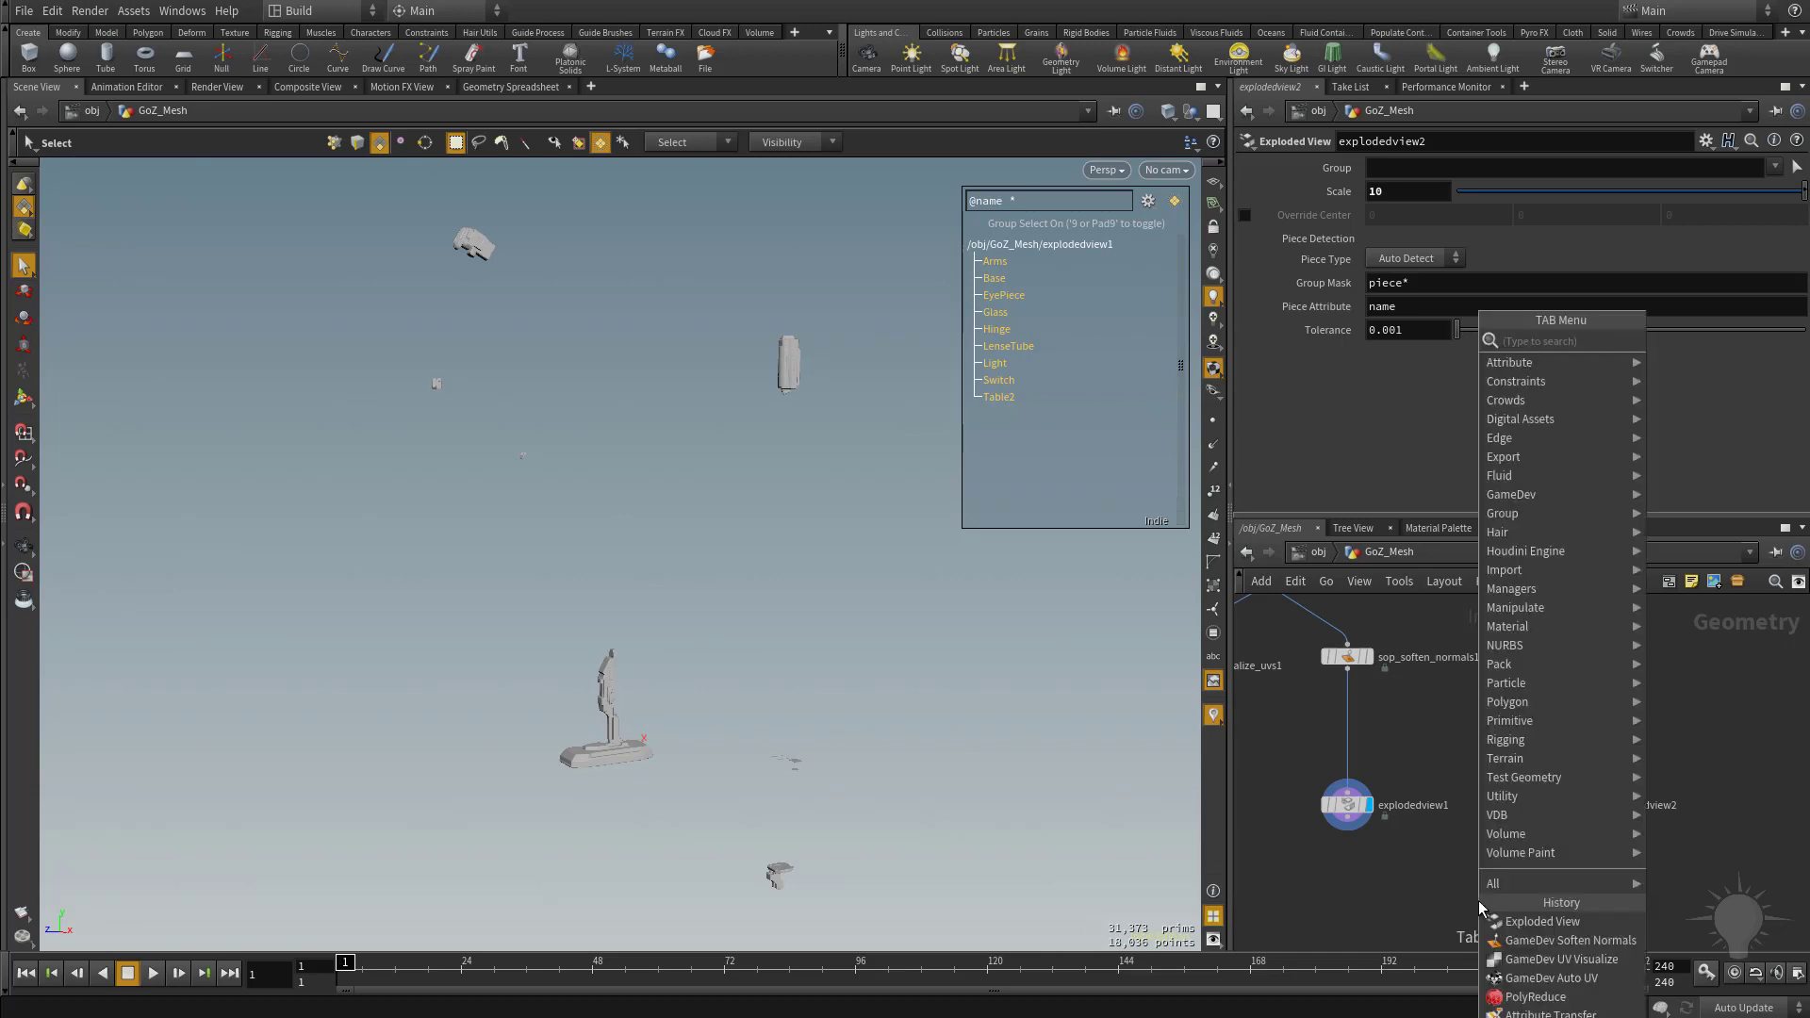
type("simple")
key("Return")
left_click(1478, 905)
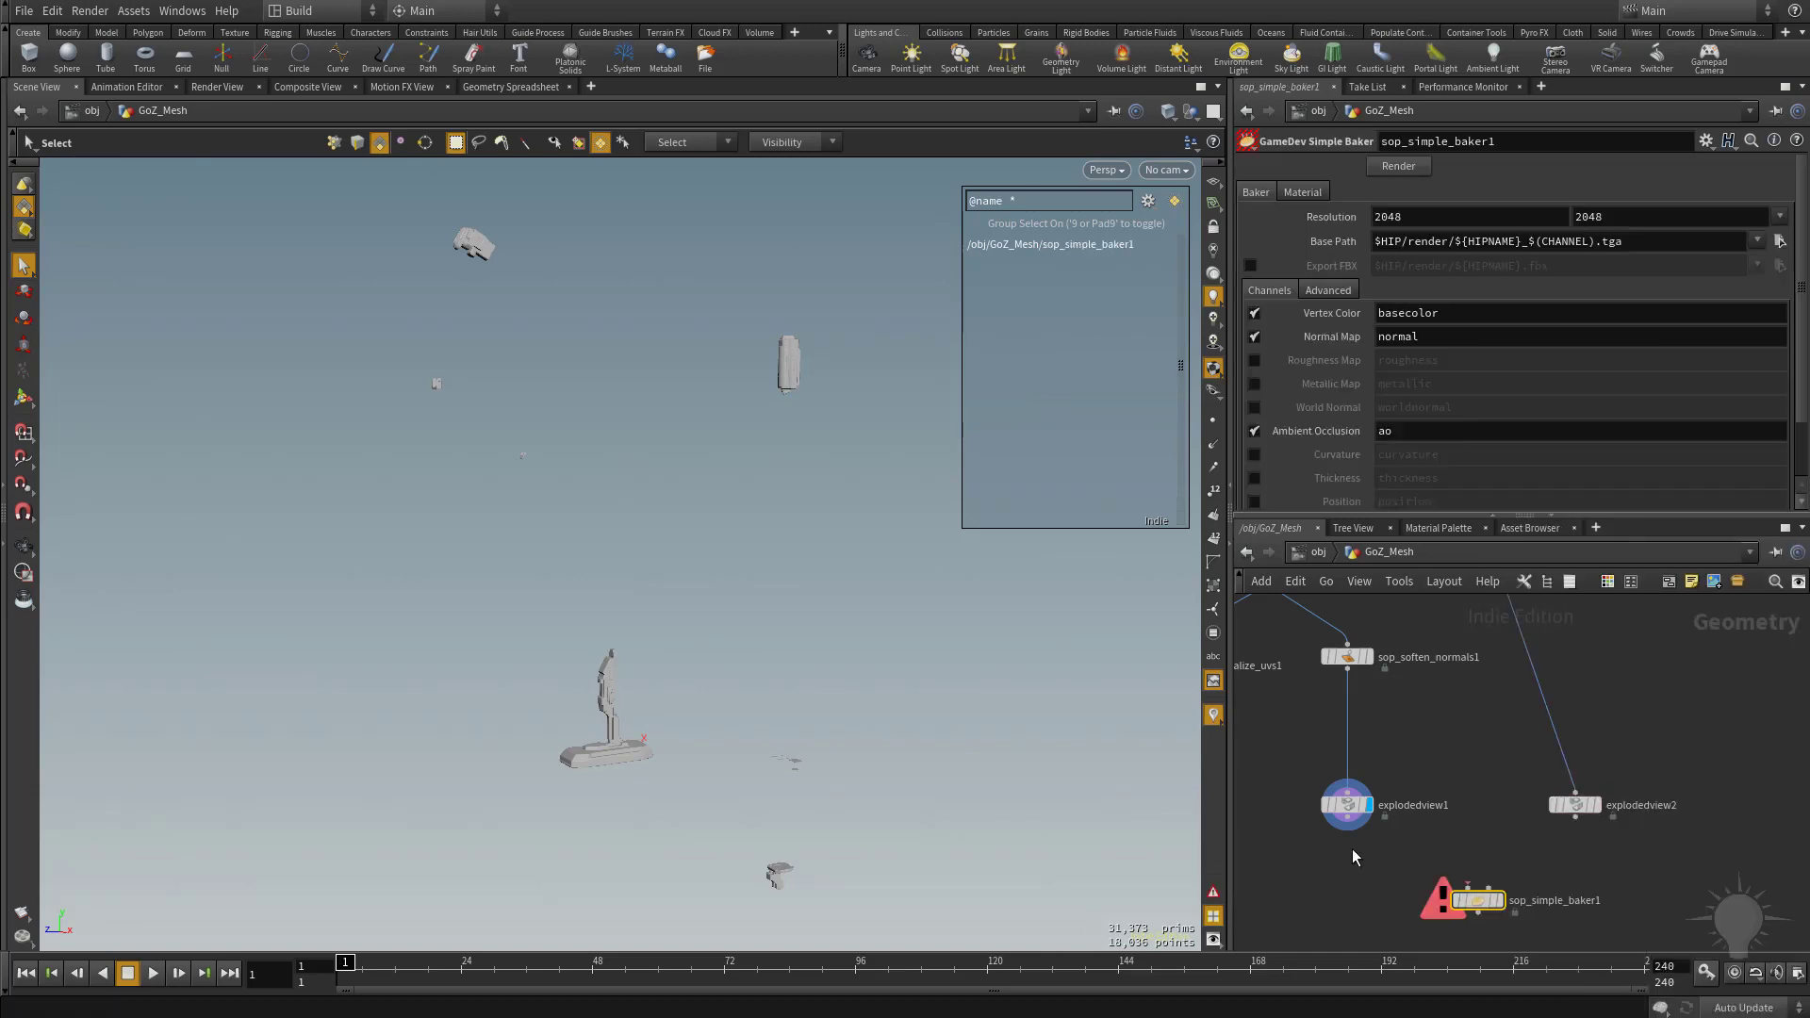
Wire explodedview1 into the baker's first input and explodedview2 into its second, and display the baker.
left_click_drag(1347, 830, 1466, 889)
left_click_drag(1575, 818, 1487, 889)
left_click(1497, 900)
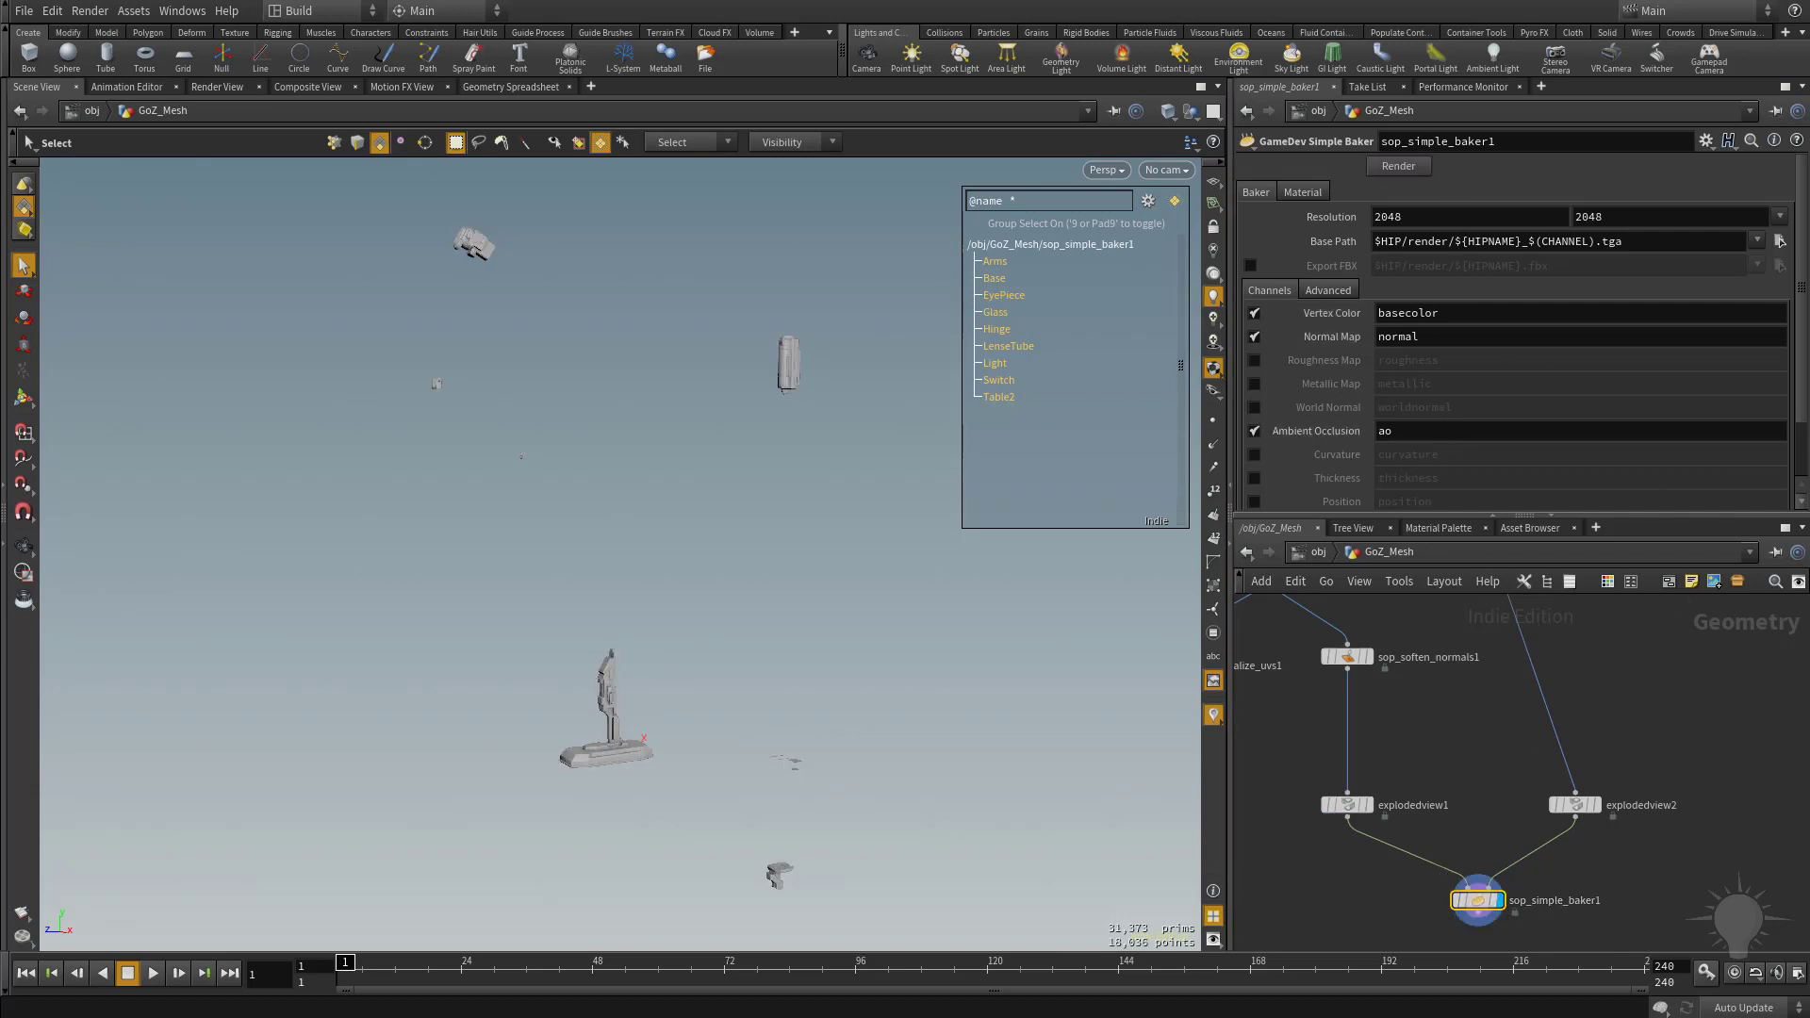
Check the Simple Baker's material and channel settings and examine the exploded low-poly pieces up close.
left_click(1303, 192)
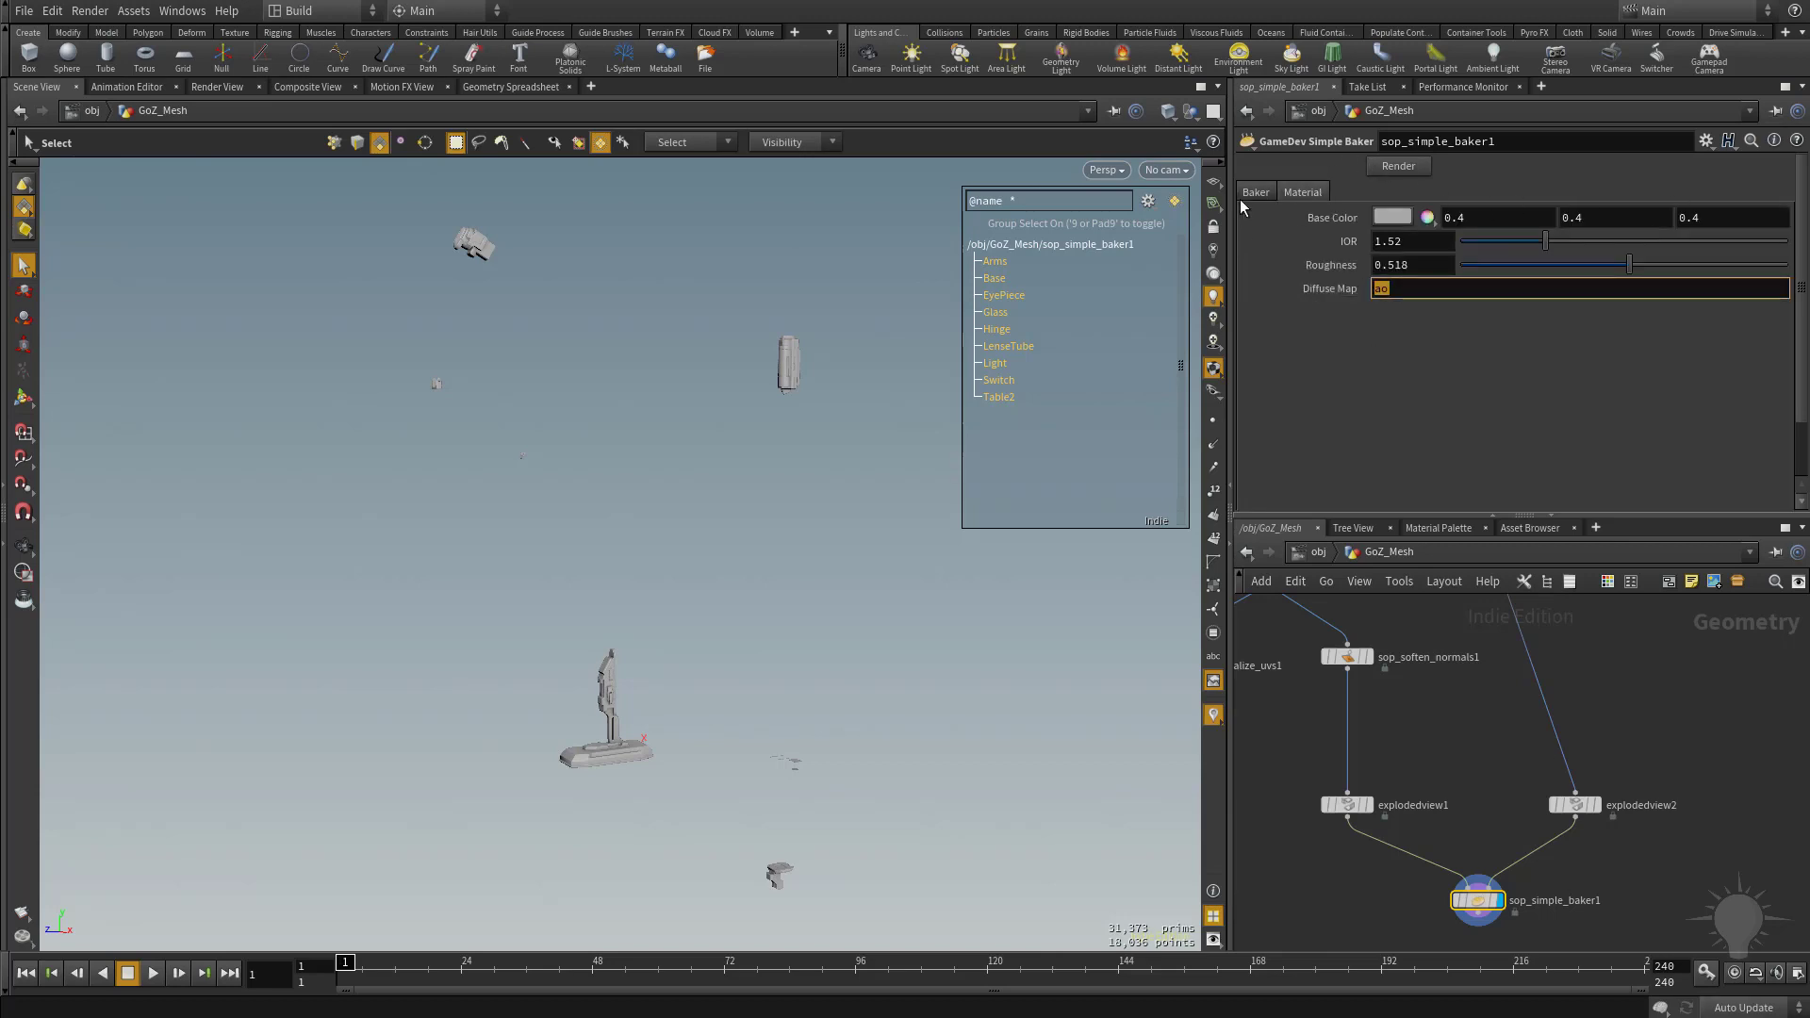
left_click(1243, 196)
right_click_drag(414, 604, 719, 711, "alt")
middle_click_drag(719, 711, 616, 591, "alt")
right_click_drag(821, 733, 788, 631, "alt")
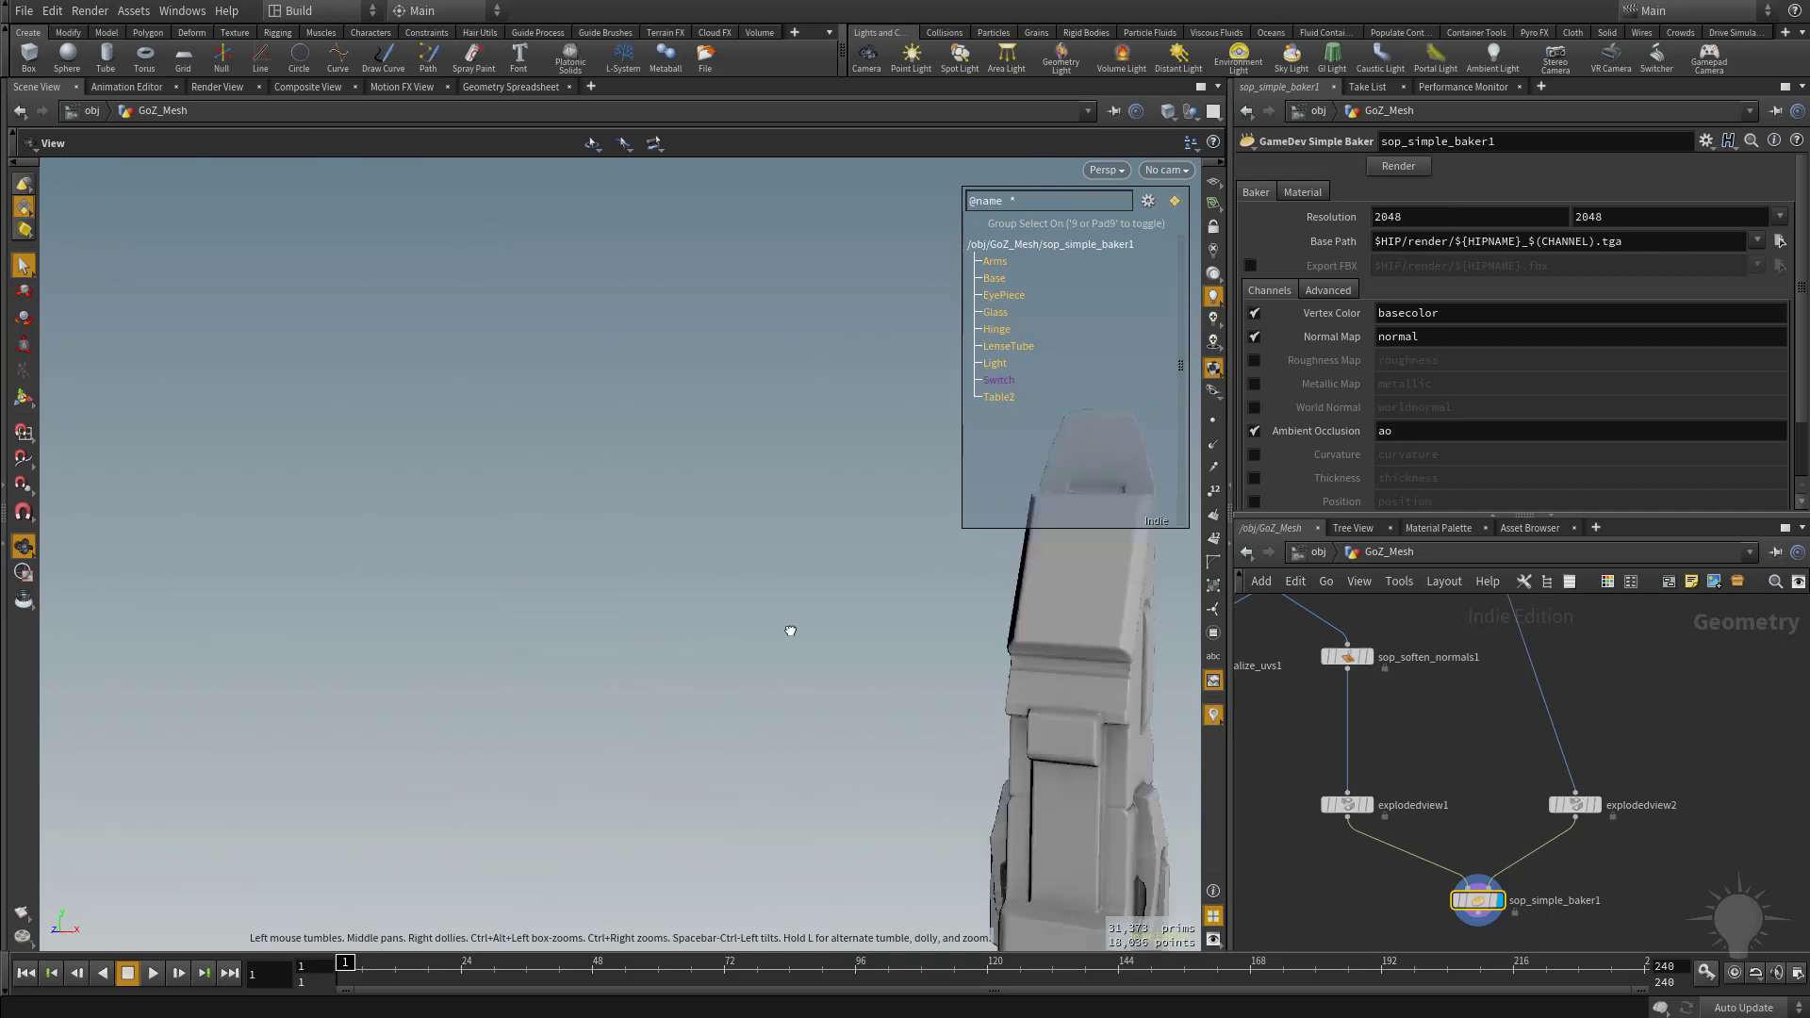
middle_click_drag(788, 631, 654, 642, "alt")
right_click_drag(654, 642, 828, 667, "alt")
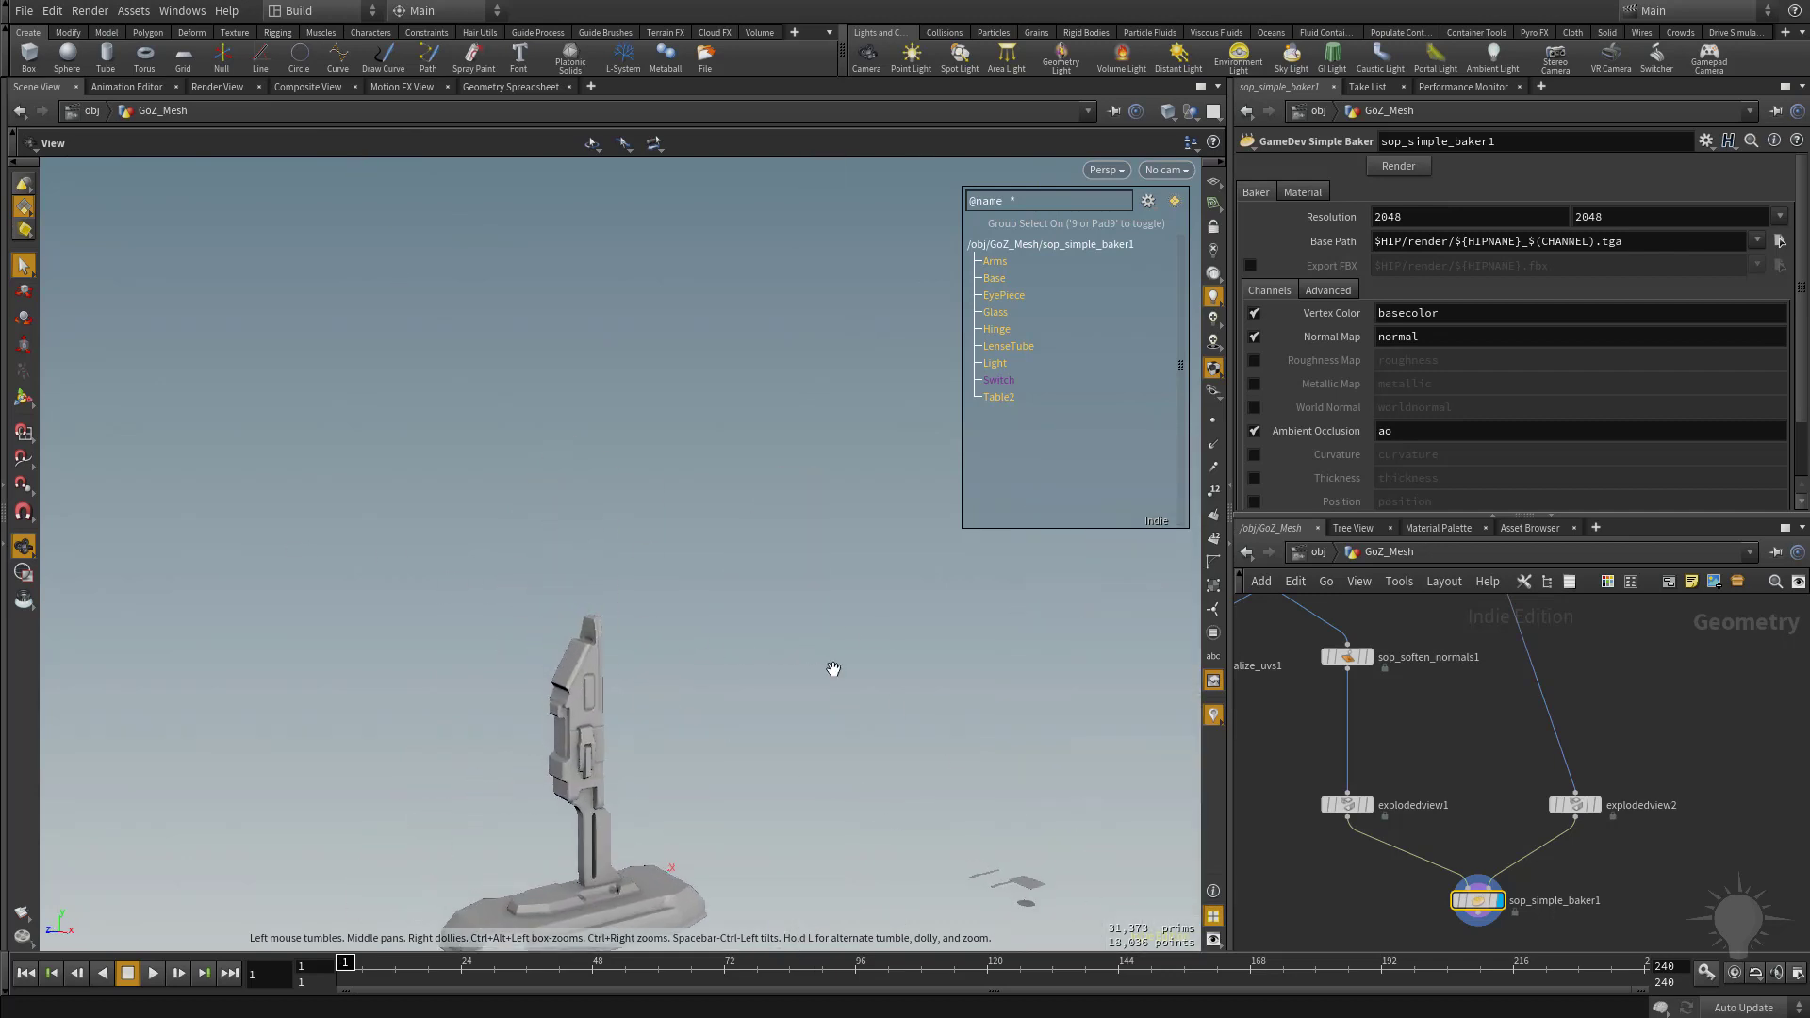
Add a GameDev Quick Material node below sop_soften_normals1.
middle_click_drag(1463, 742, 1624, 739)
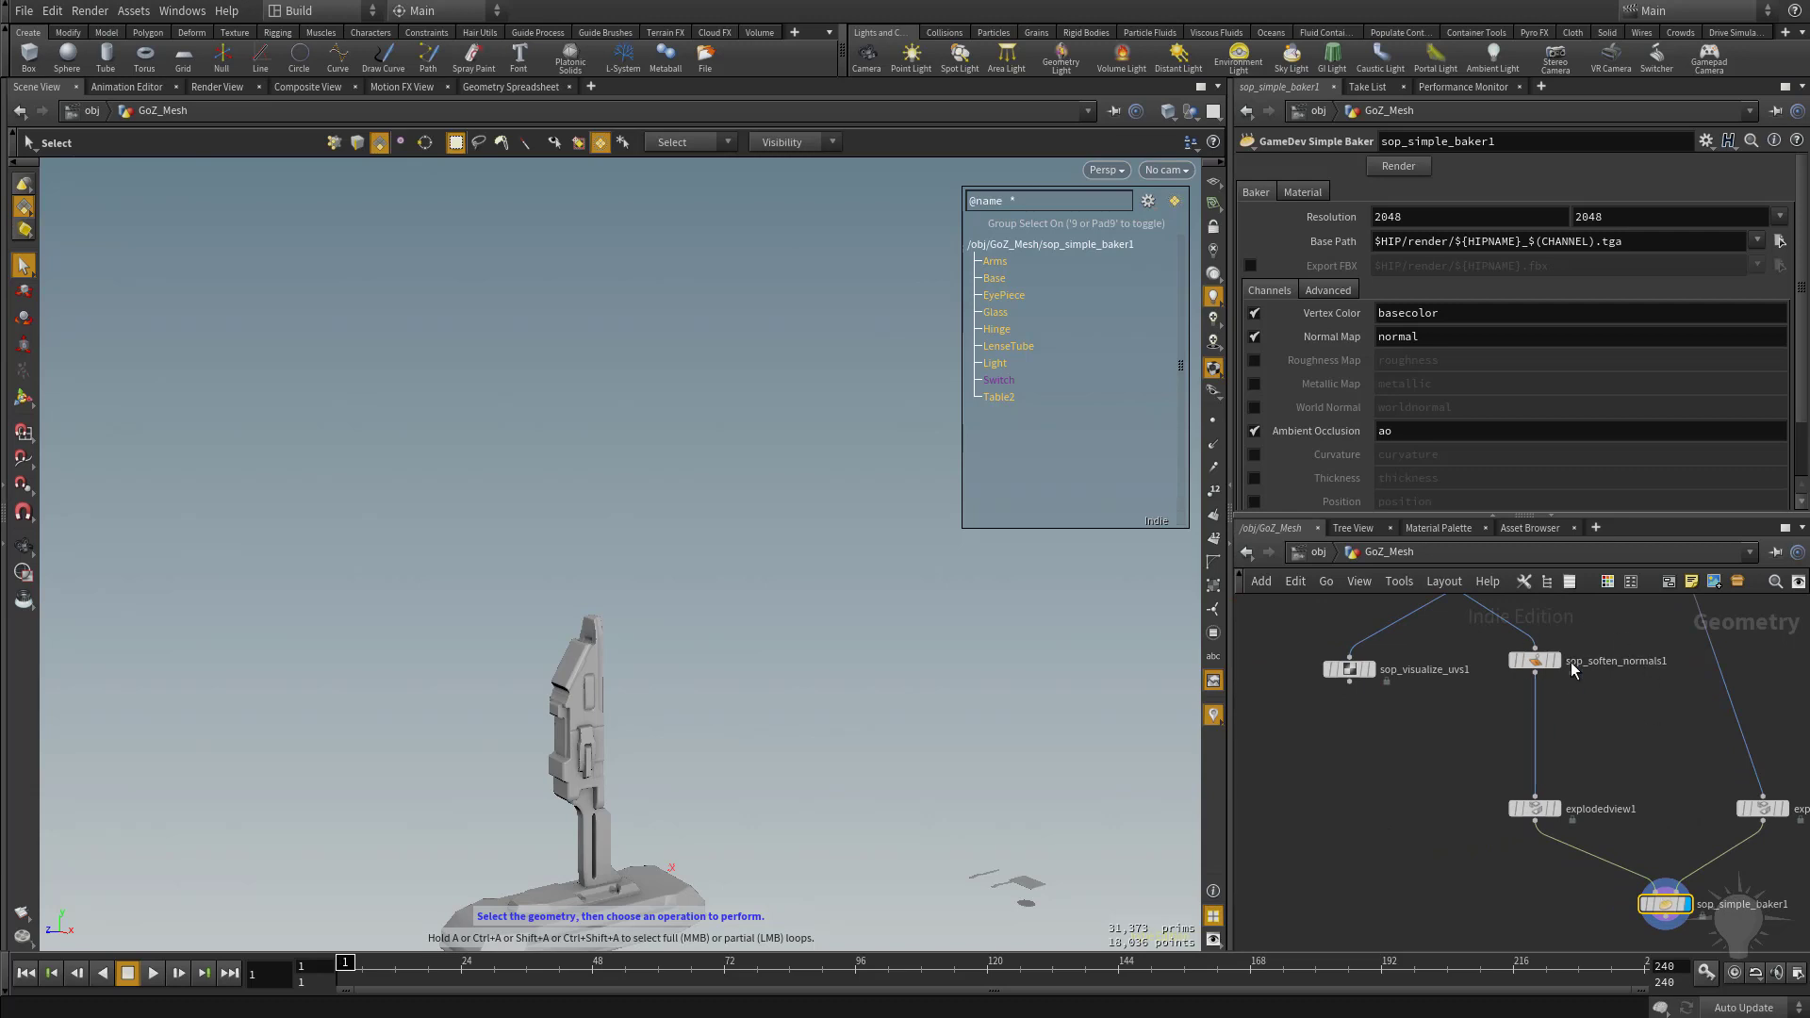
left_click(1545, 664)
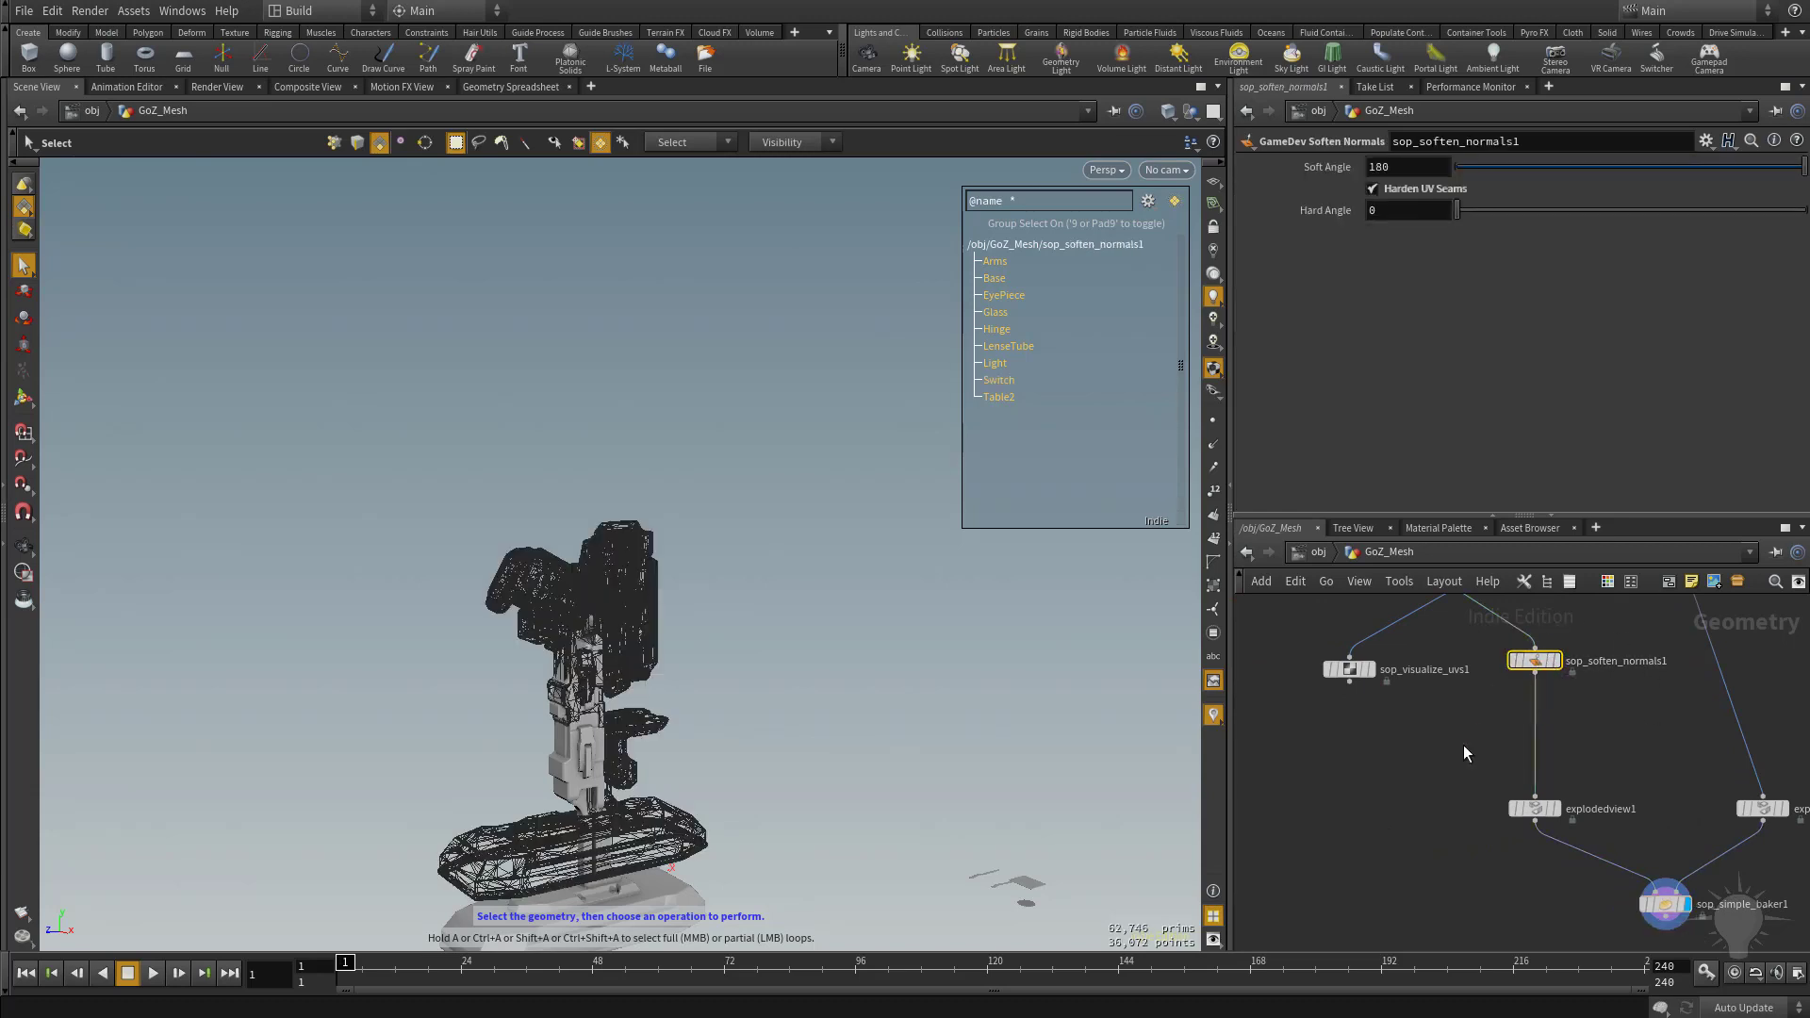
left_click(1437, 760)
key("Tab")
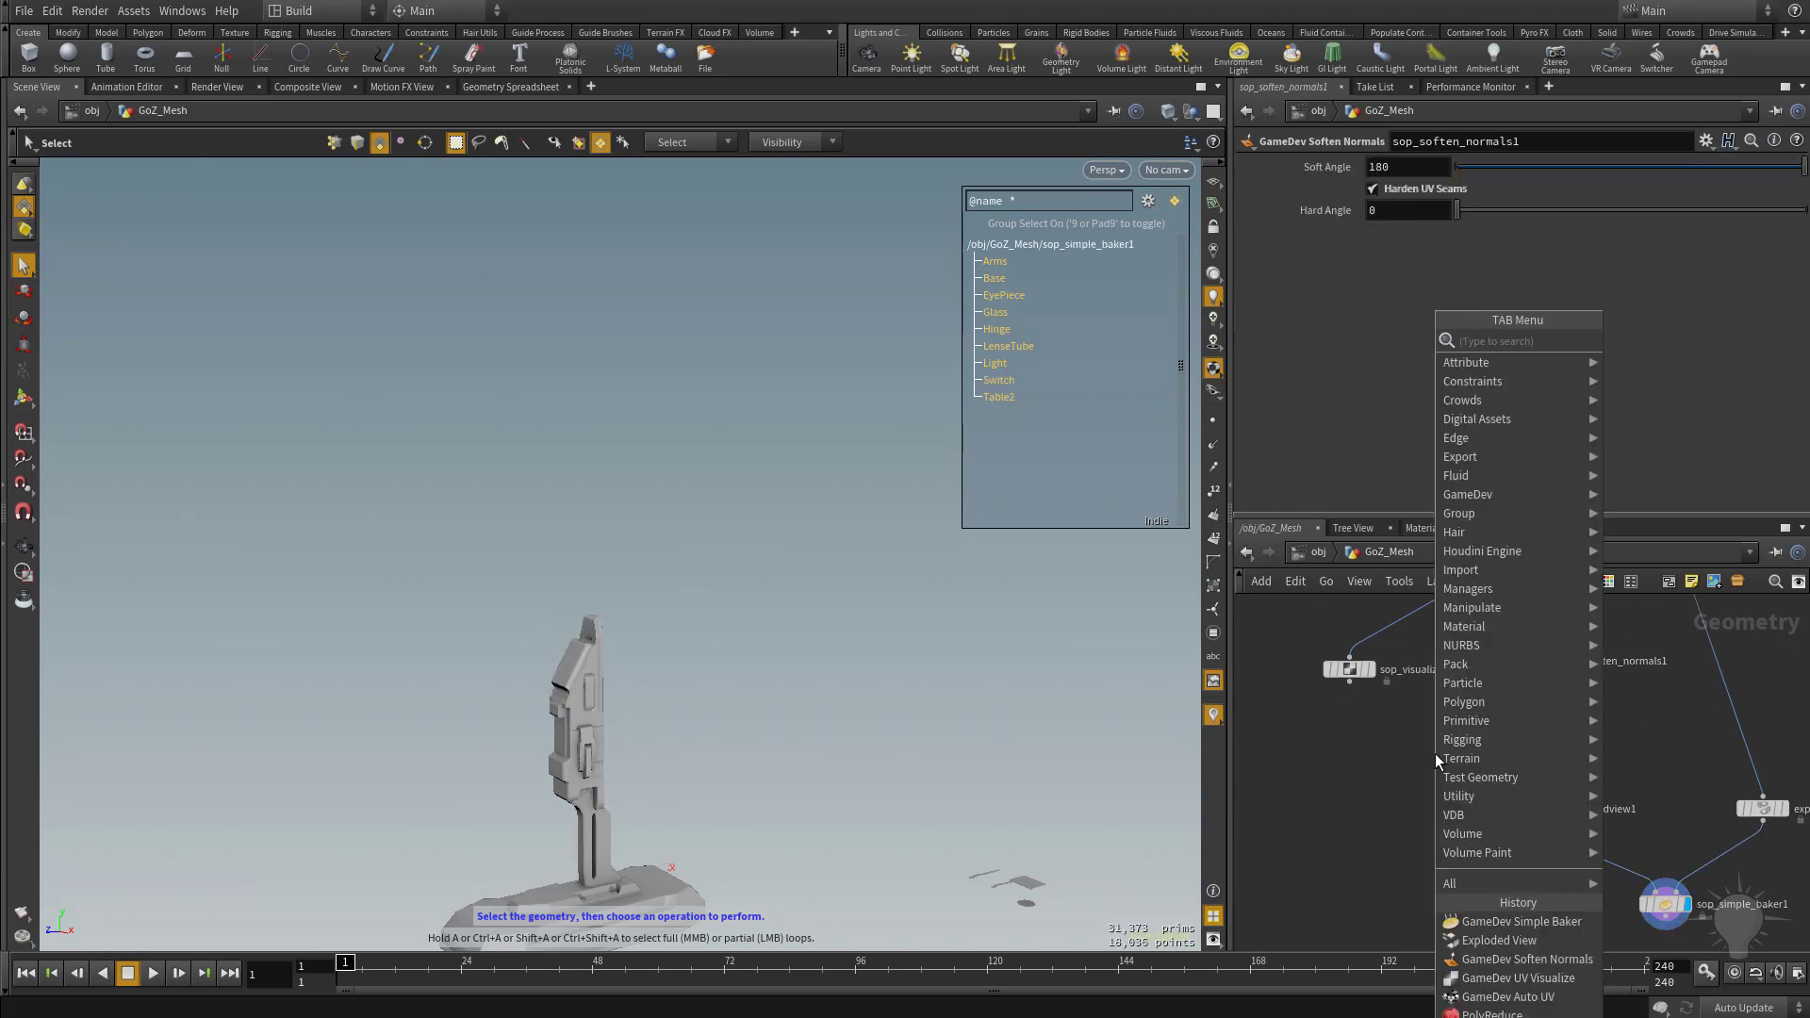
type("null")
key("Return")
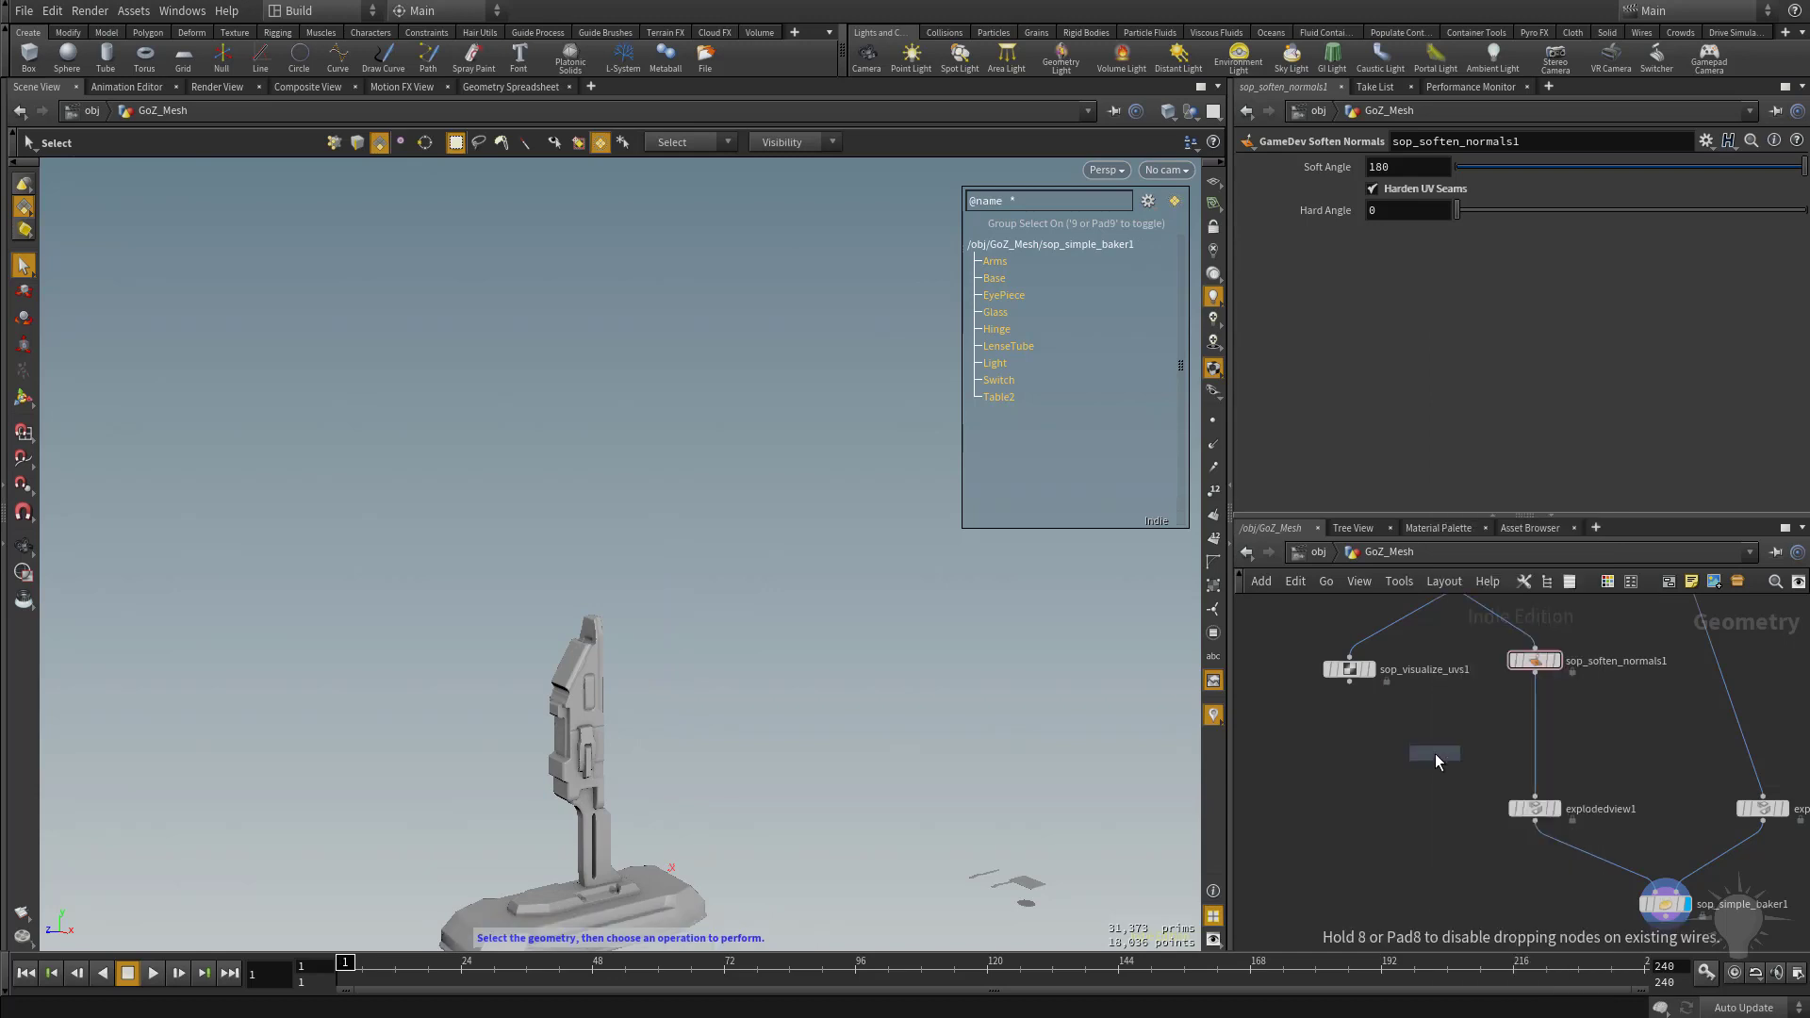
left_click(1434, 755)
Connect sop_soften_normals1 to the Quick Material node's input and display the material node.
left_click(1534, 671)
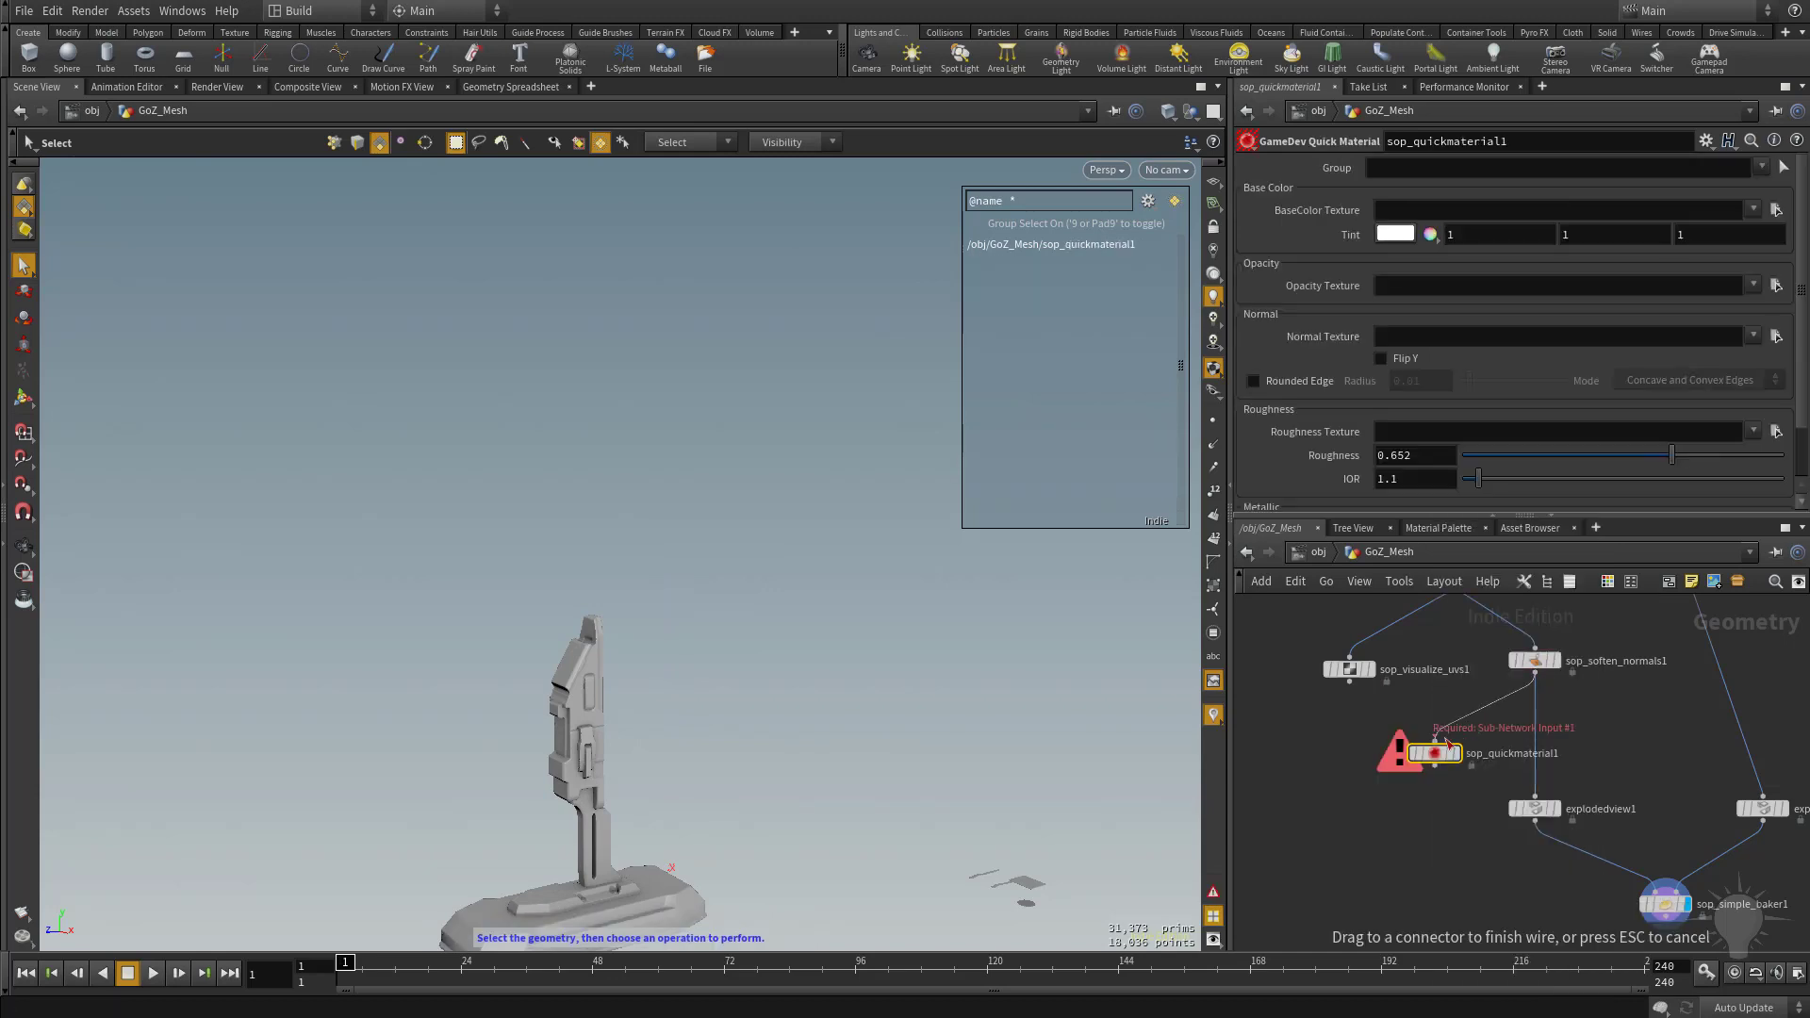
left_click(1435, 742)
left_click(1457, 754)
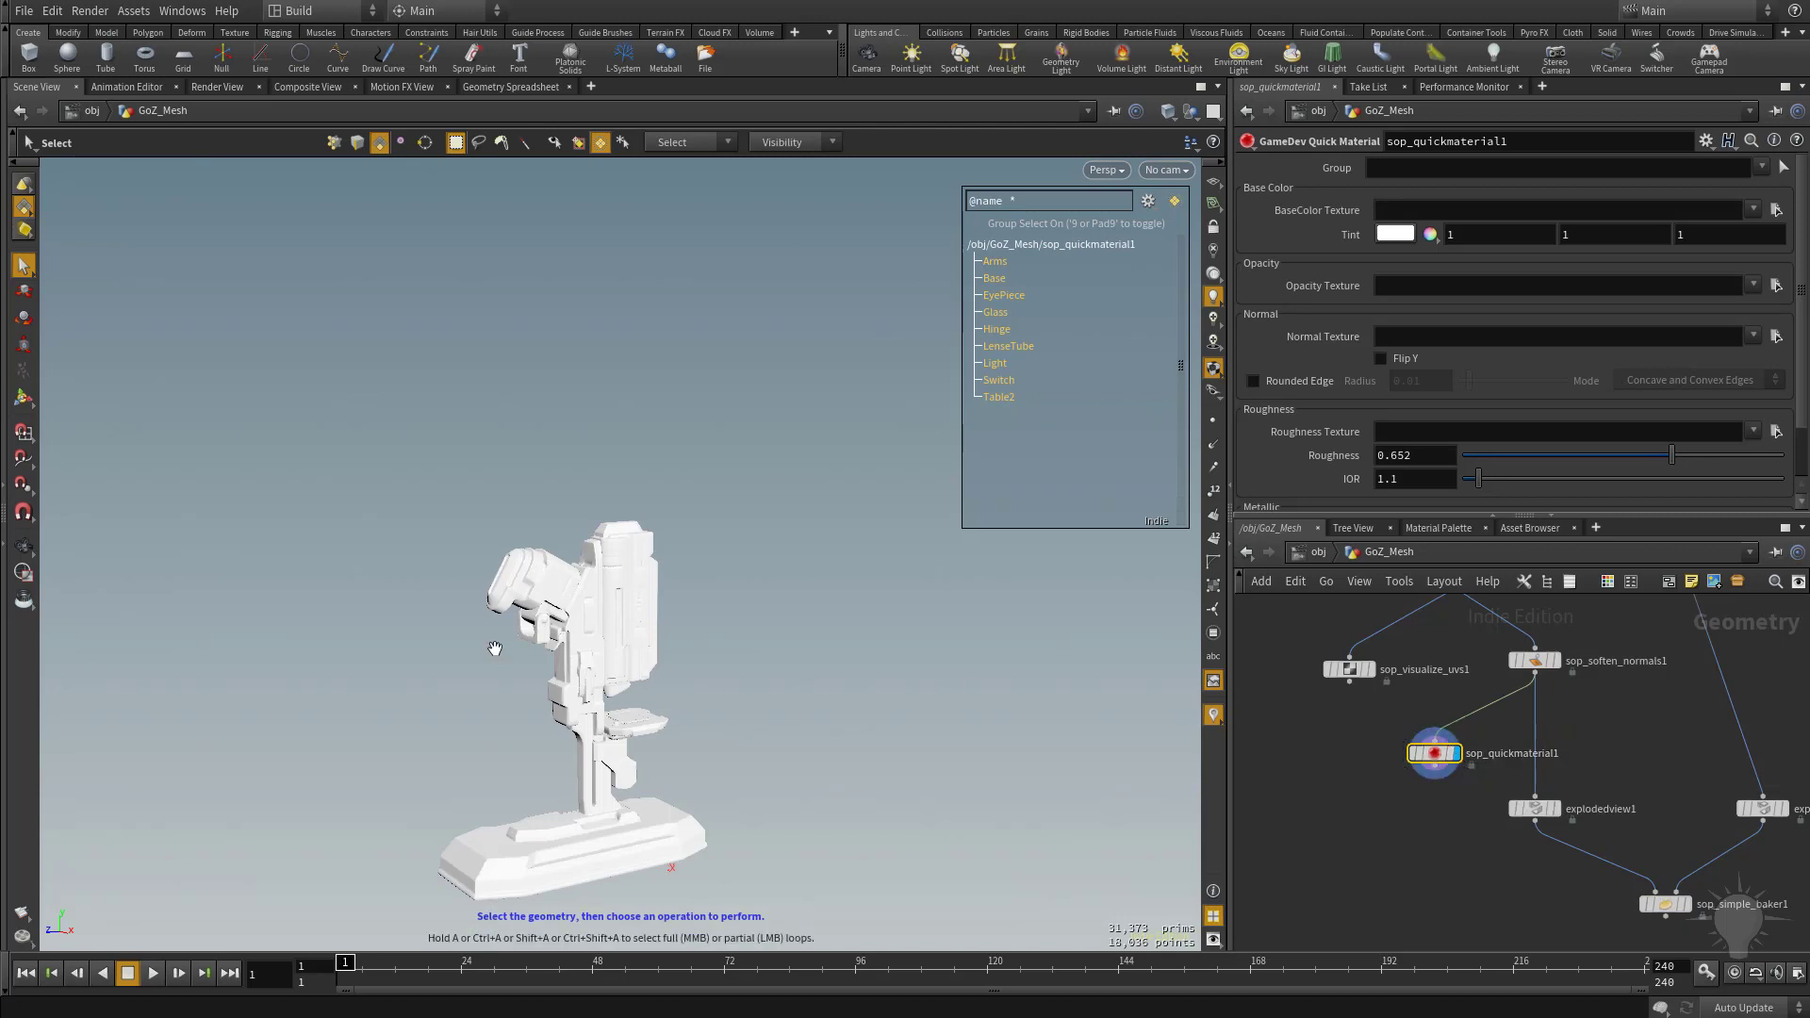
Set the Quick Material tint to a neutral grey of 0.573 in all three channels.
right_click_drag(493, 646, 543, 702, "alt")
middle_click_drag(543, 702, 535, 565, "alt")
left_click_drag(535, 564, 868, 580, "alt")
right_click_drag(868, 580, 699, 548, "alt")
middle_click_drag(700, 549, 742, 627, "alt")
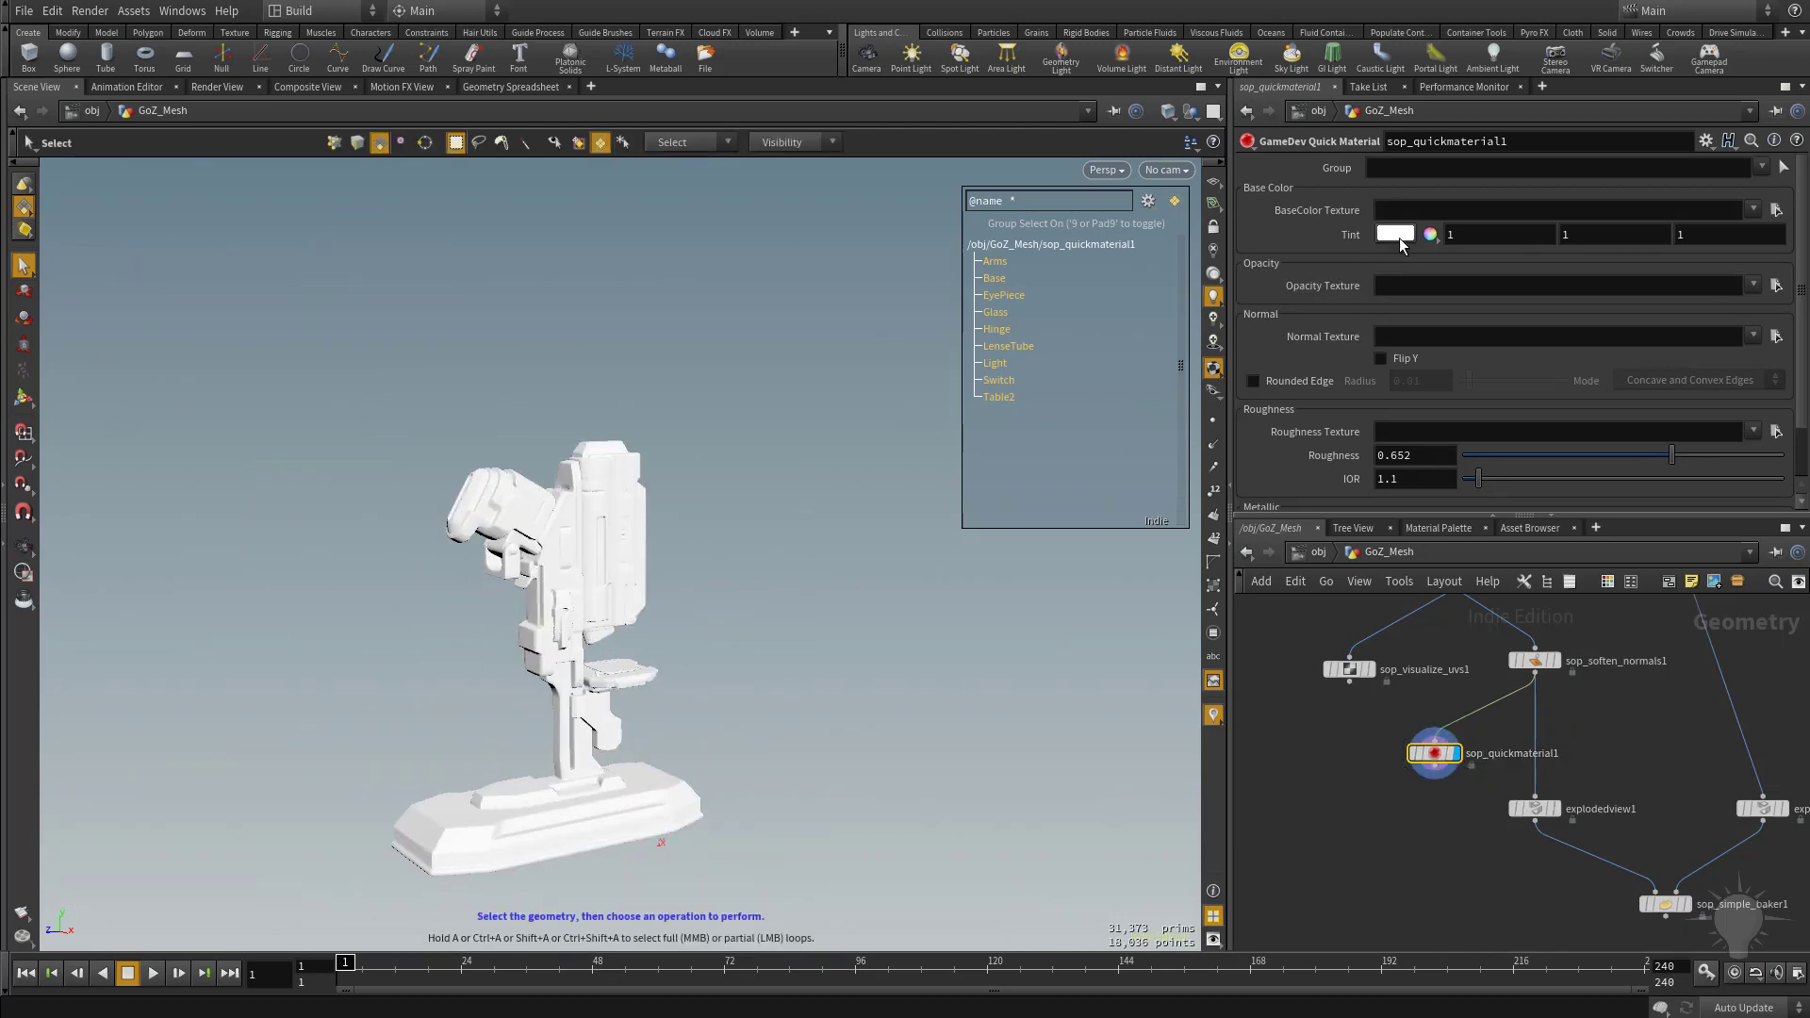
left_click(1397, 236)
left_click(1555, 334)
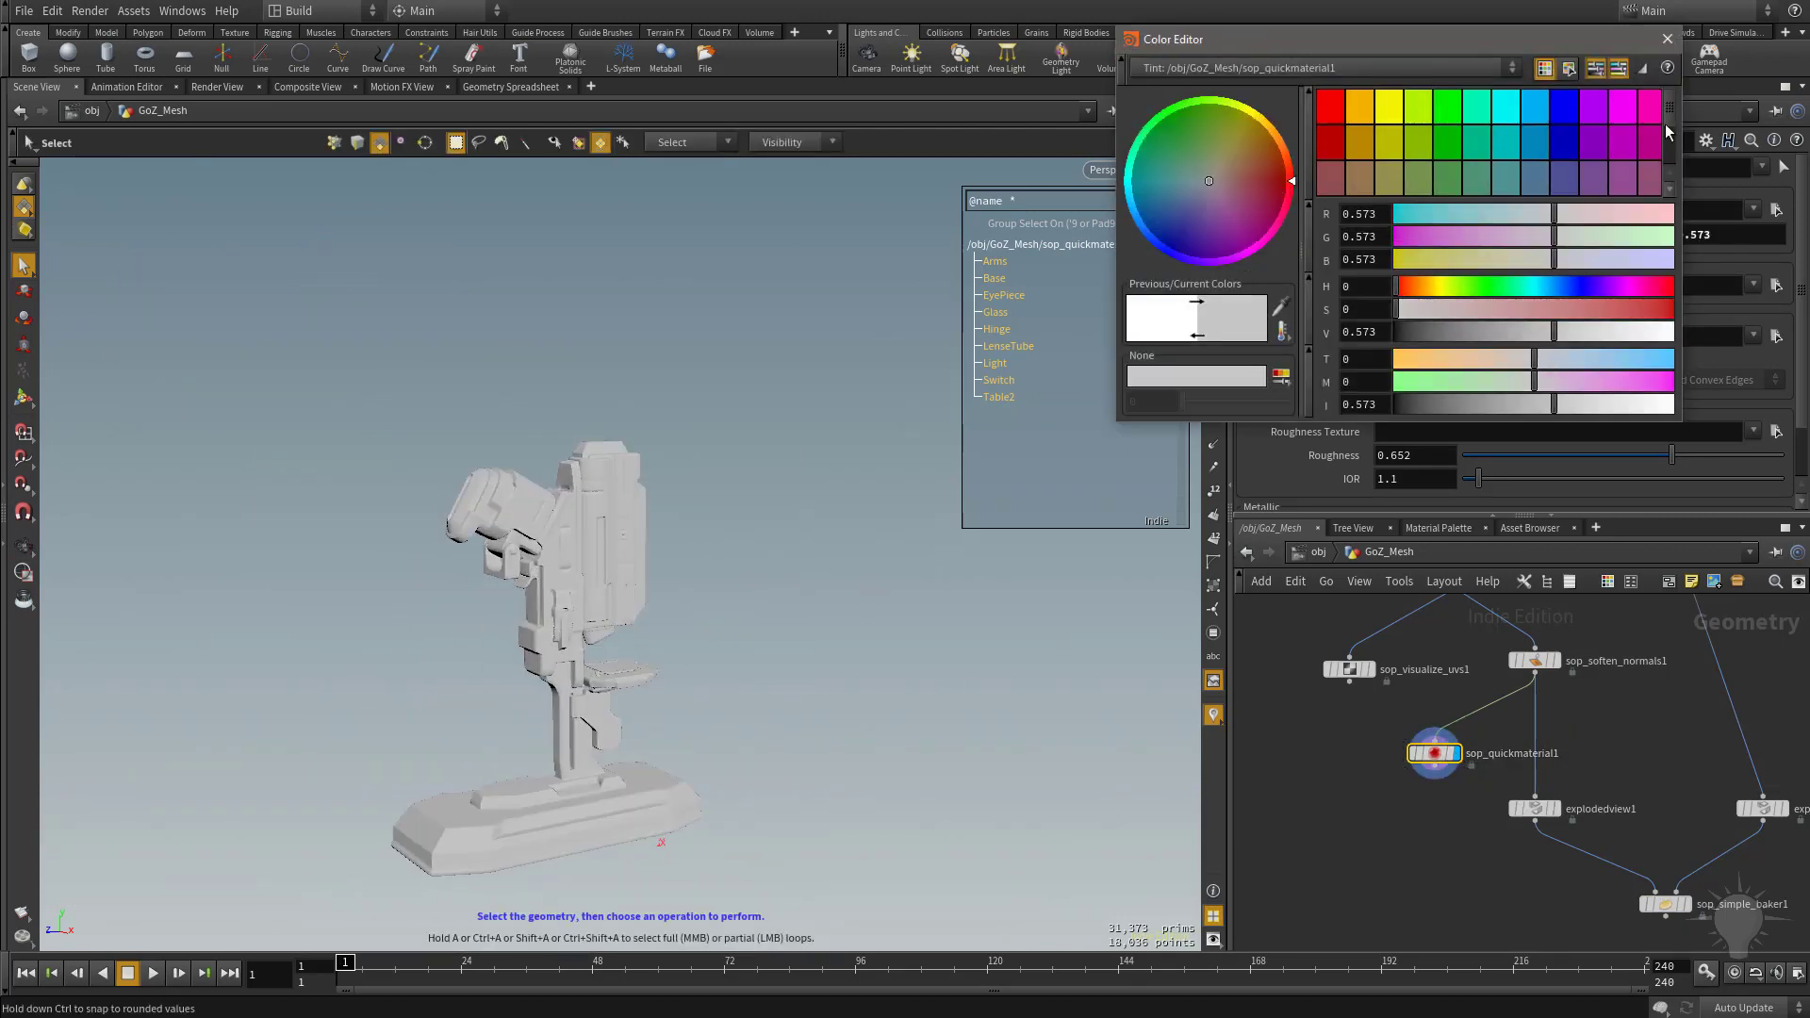
left_click(1666, 38)
Load the baked map HoudiniScope001_ao.tga as the BaseColor texture of the Quick Material.
left_click(1776, 209)
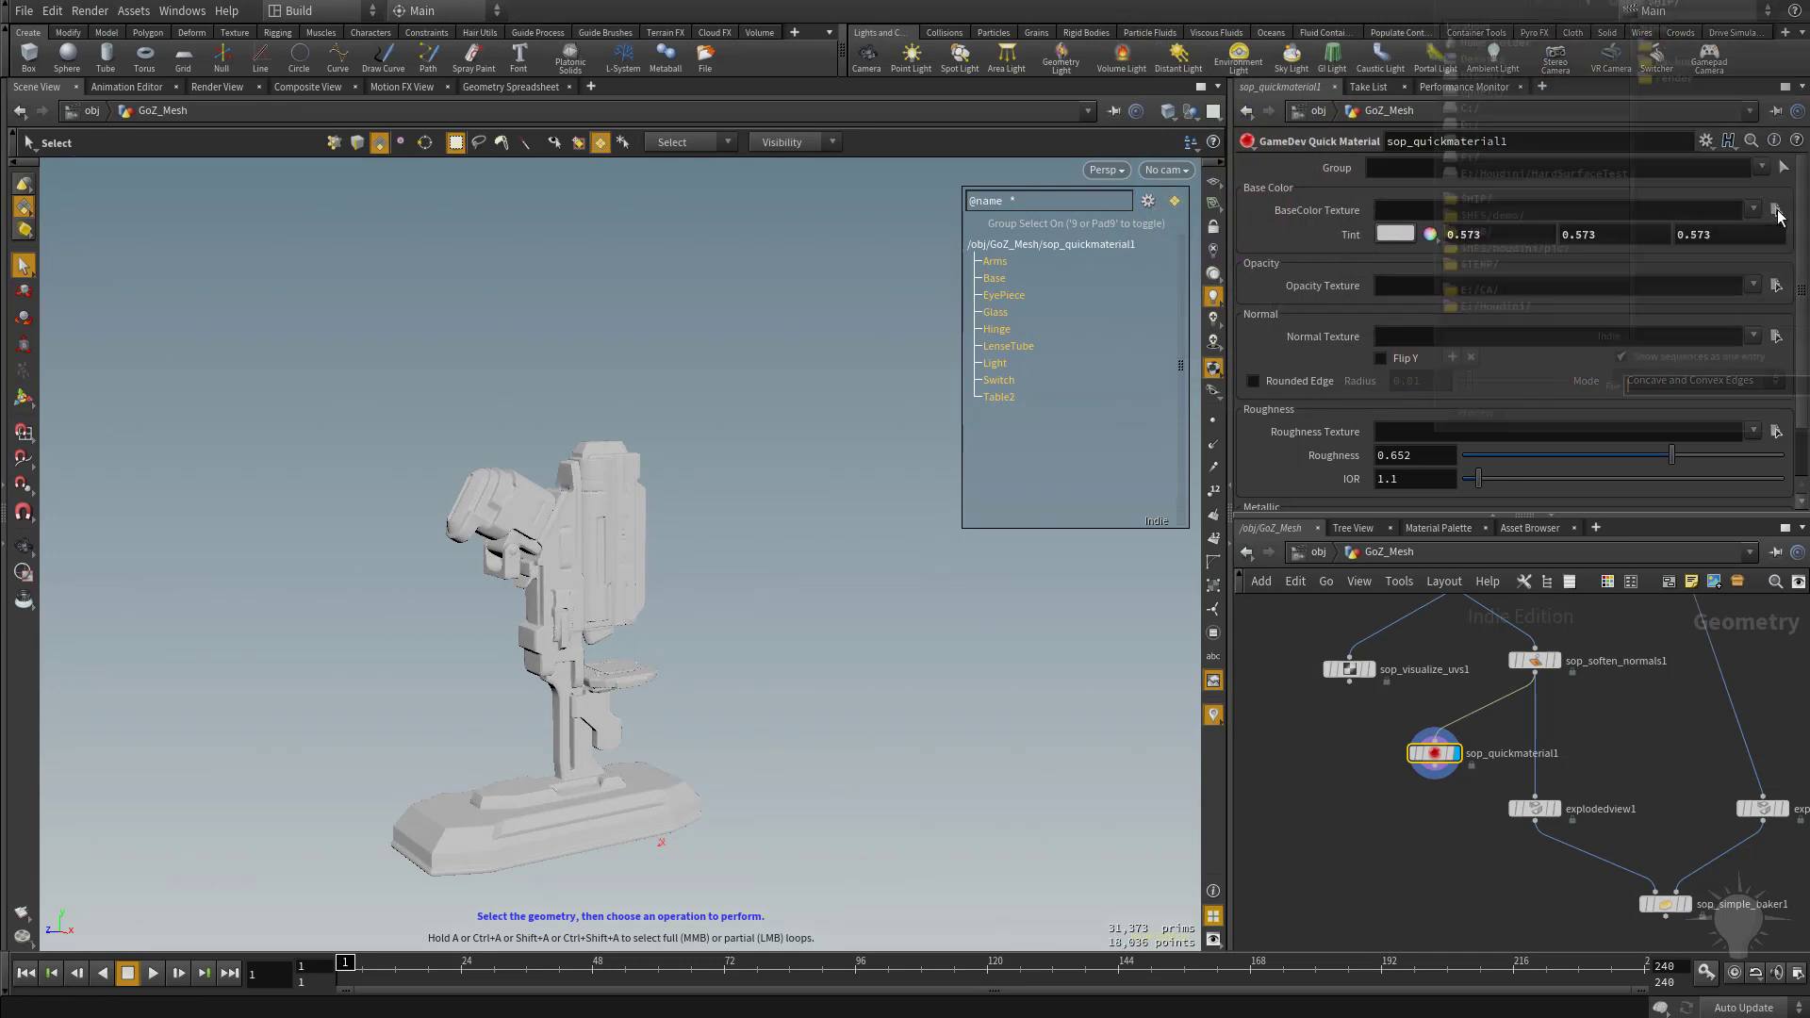
double_click(1702, 75)
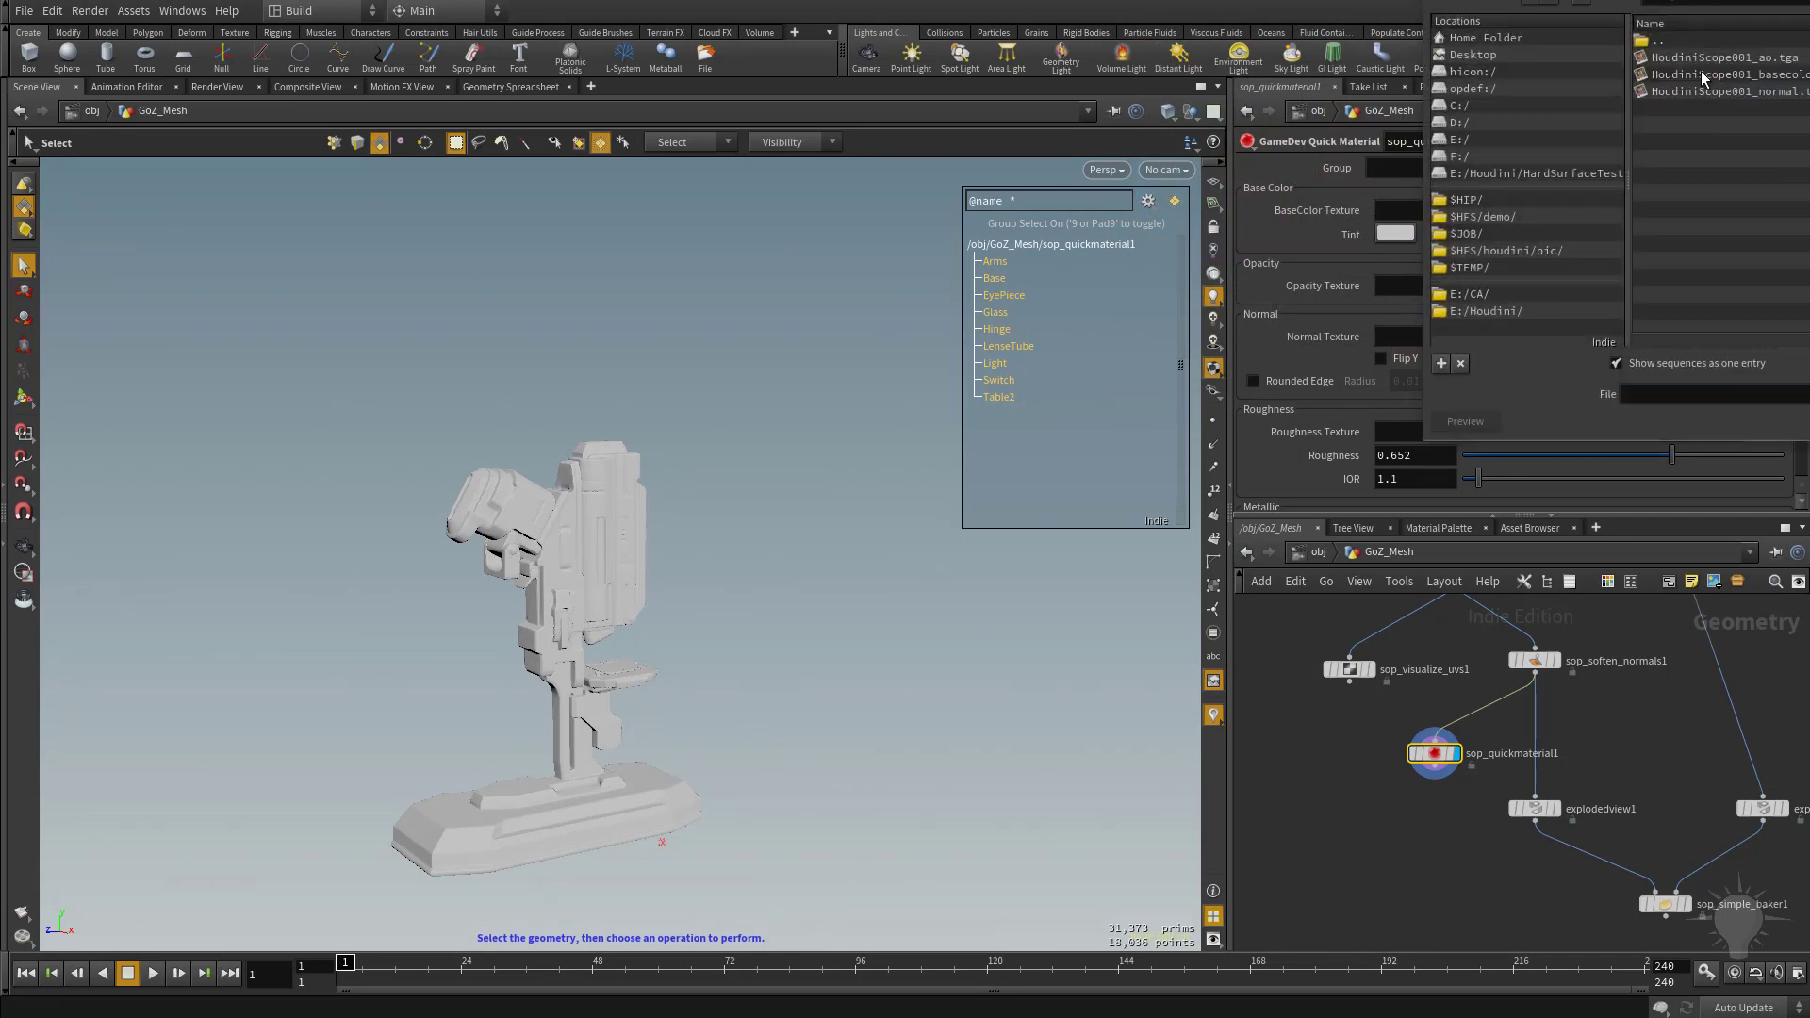
double_click(1719, 58)
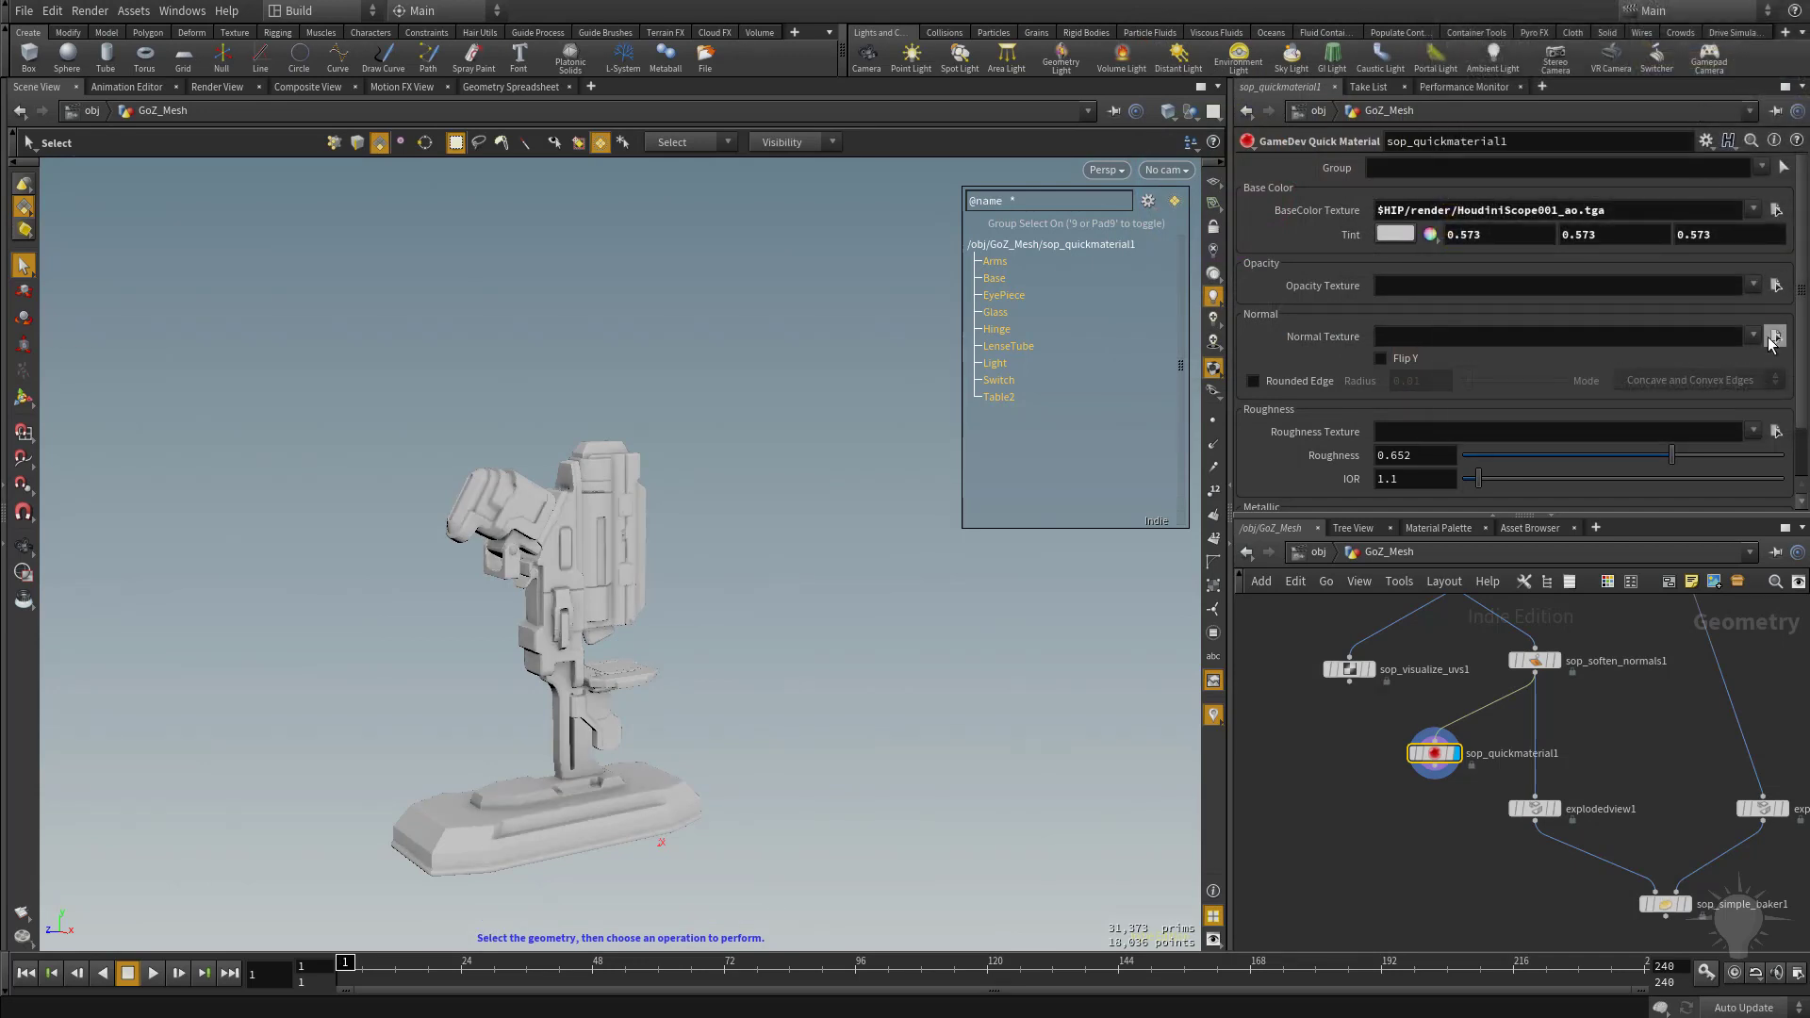
Load HoudiniScope001_normal.tga as the Normal texture, enable Flip Y, and inspect the shaded model.
left_click(1775, 337)
double_click(1732, 93)
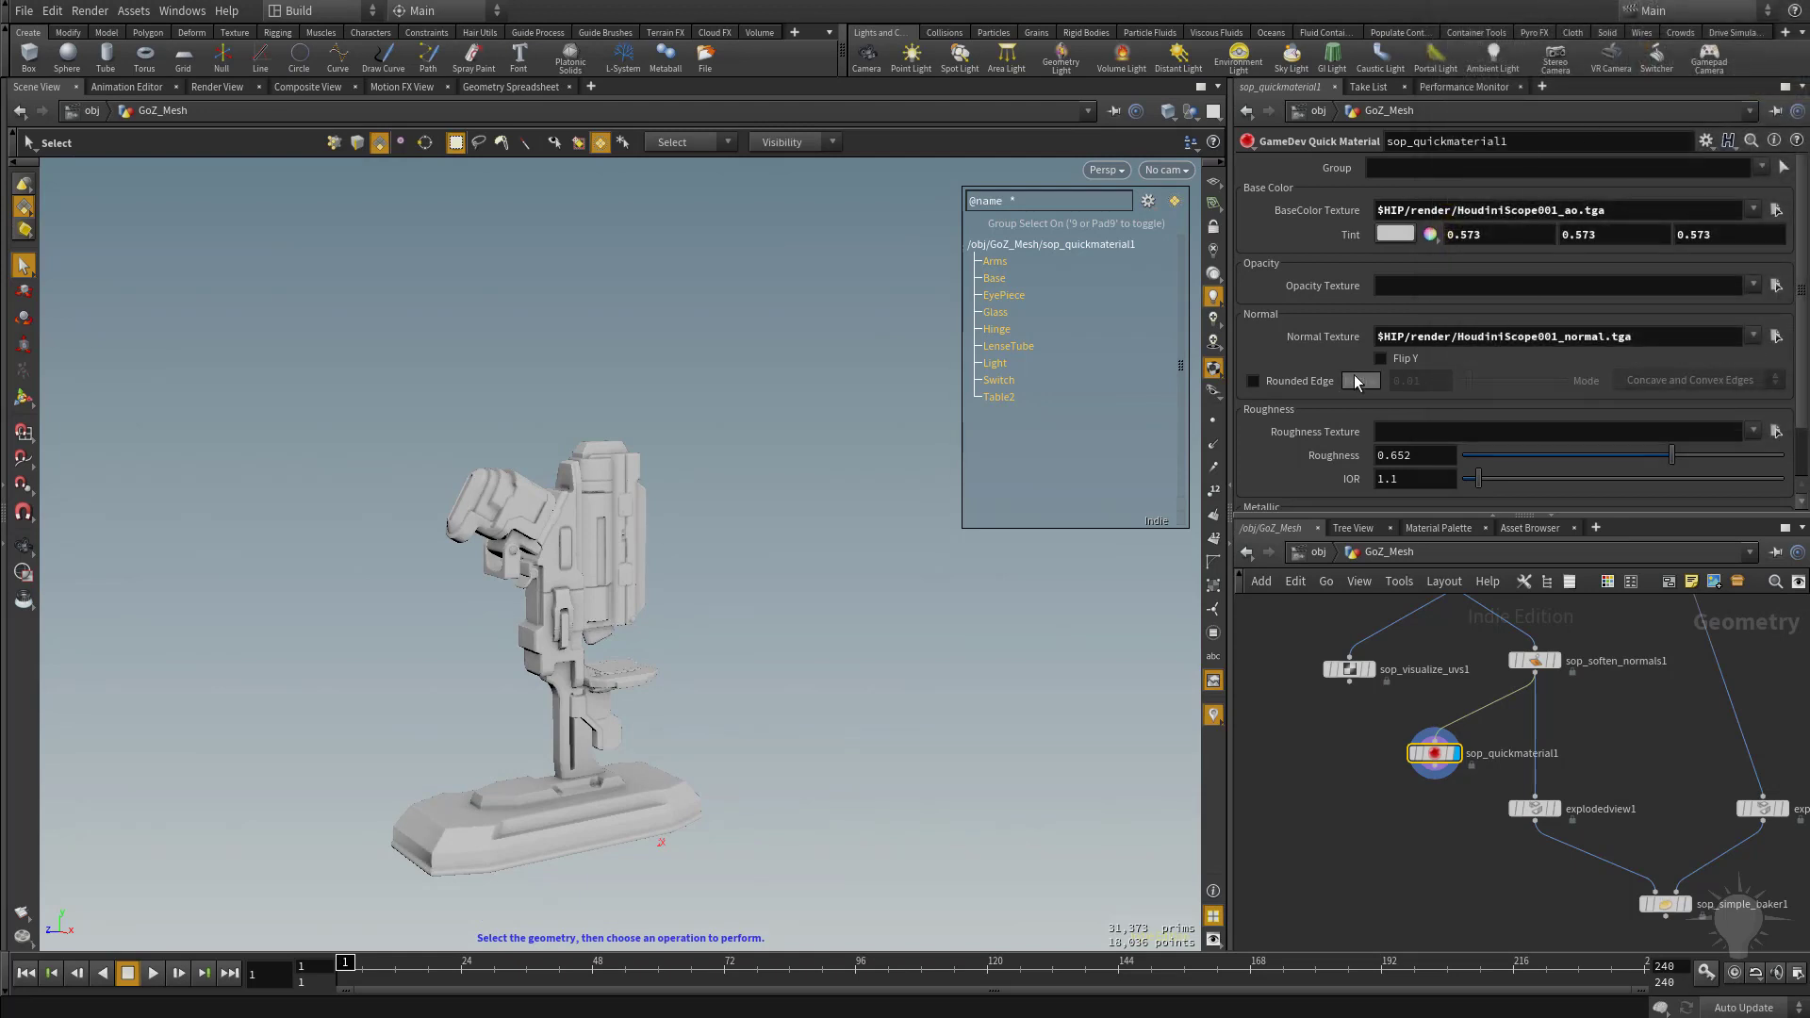
left_click_drag(697, 647, 312, 629, "alt")
key("space+g")
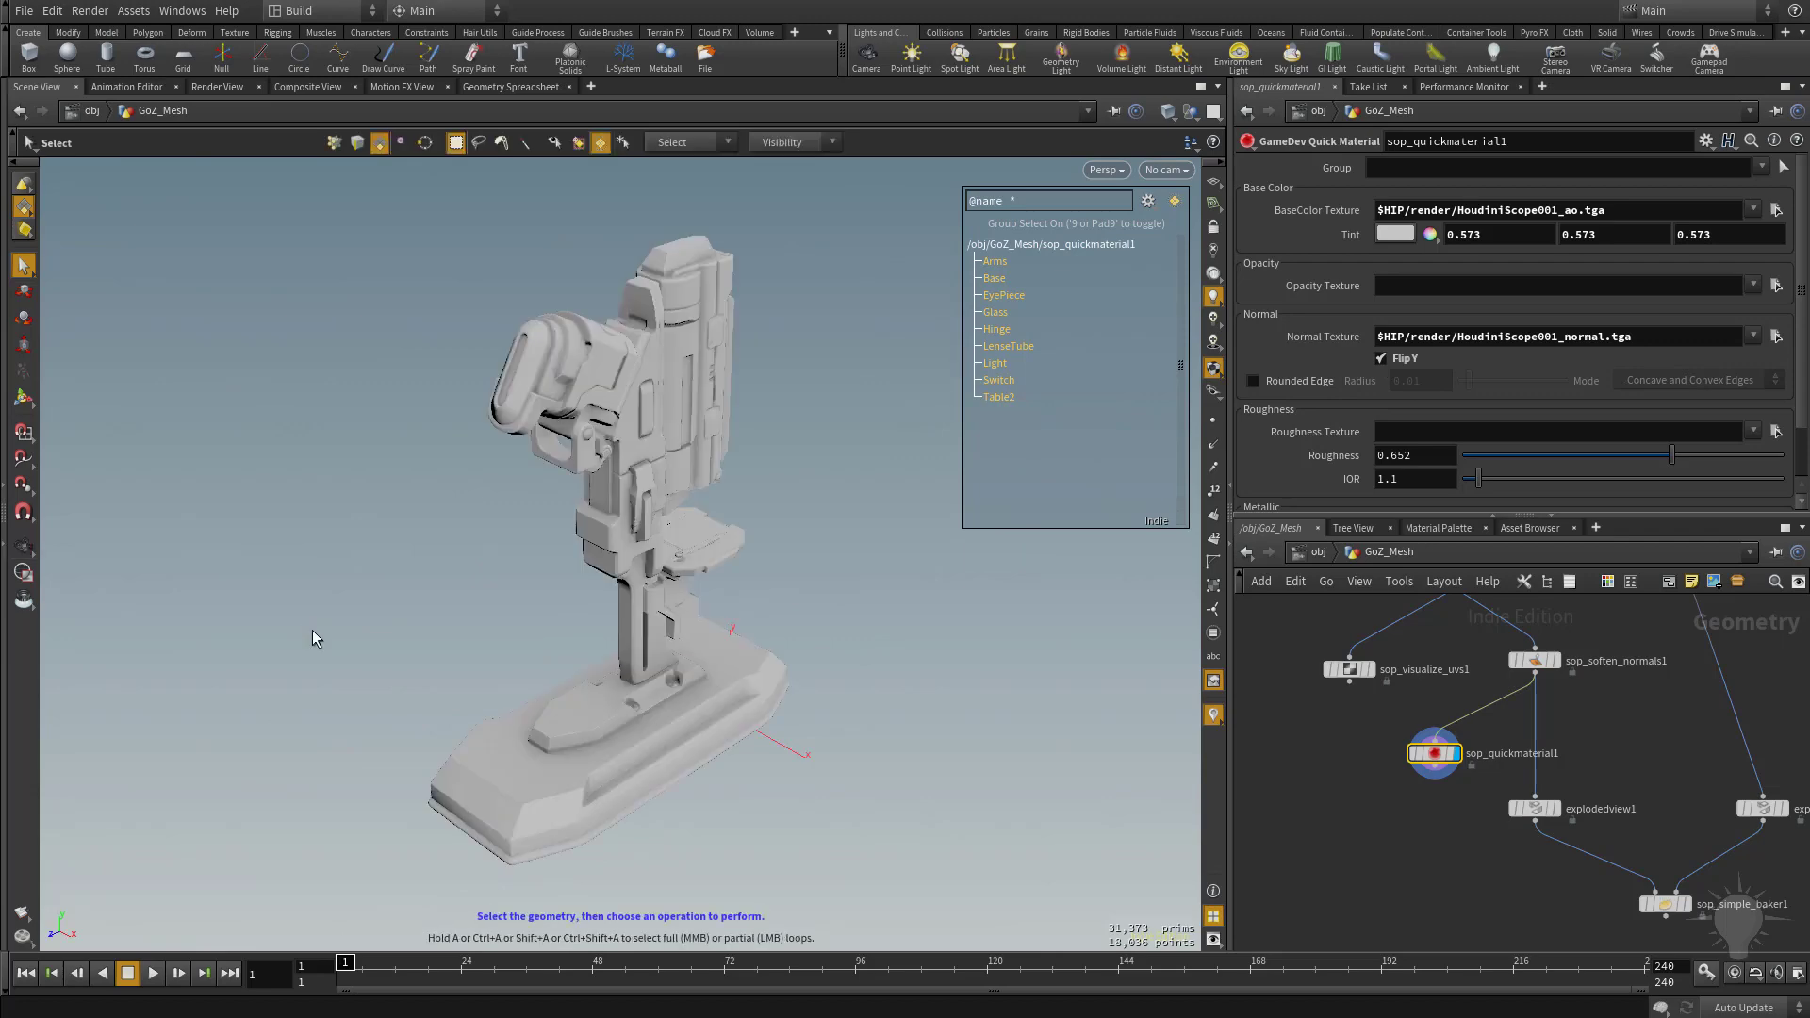
left_click_drag(661, 622, 775, 622, "alt")
Review the complete node network from GoZ_Mesh and HighRes down to the Simple Baker.
scroll(1329, 757, "down", 4)
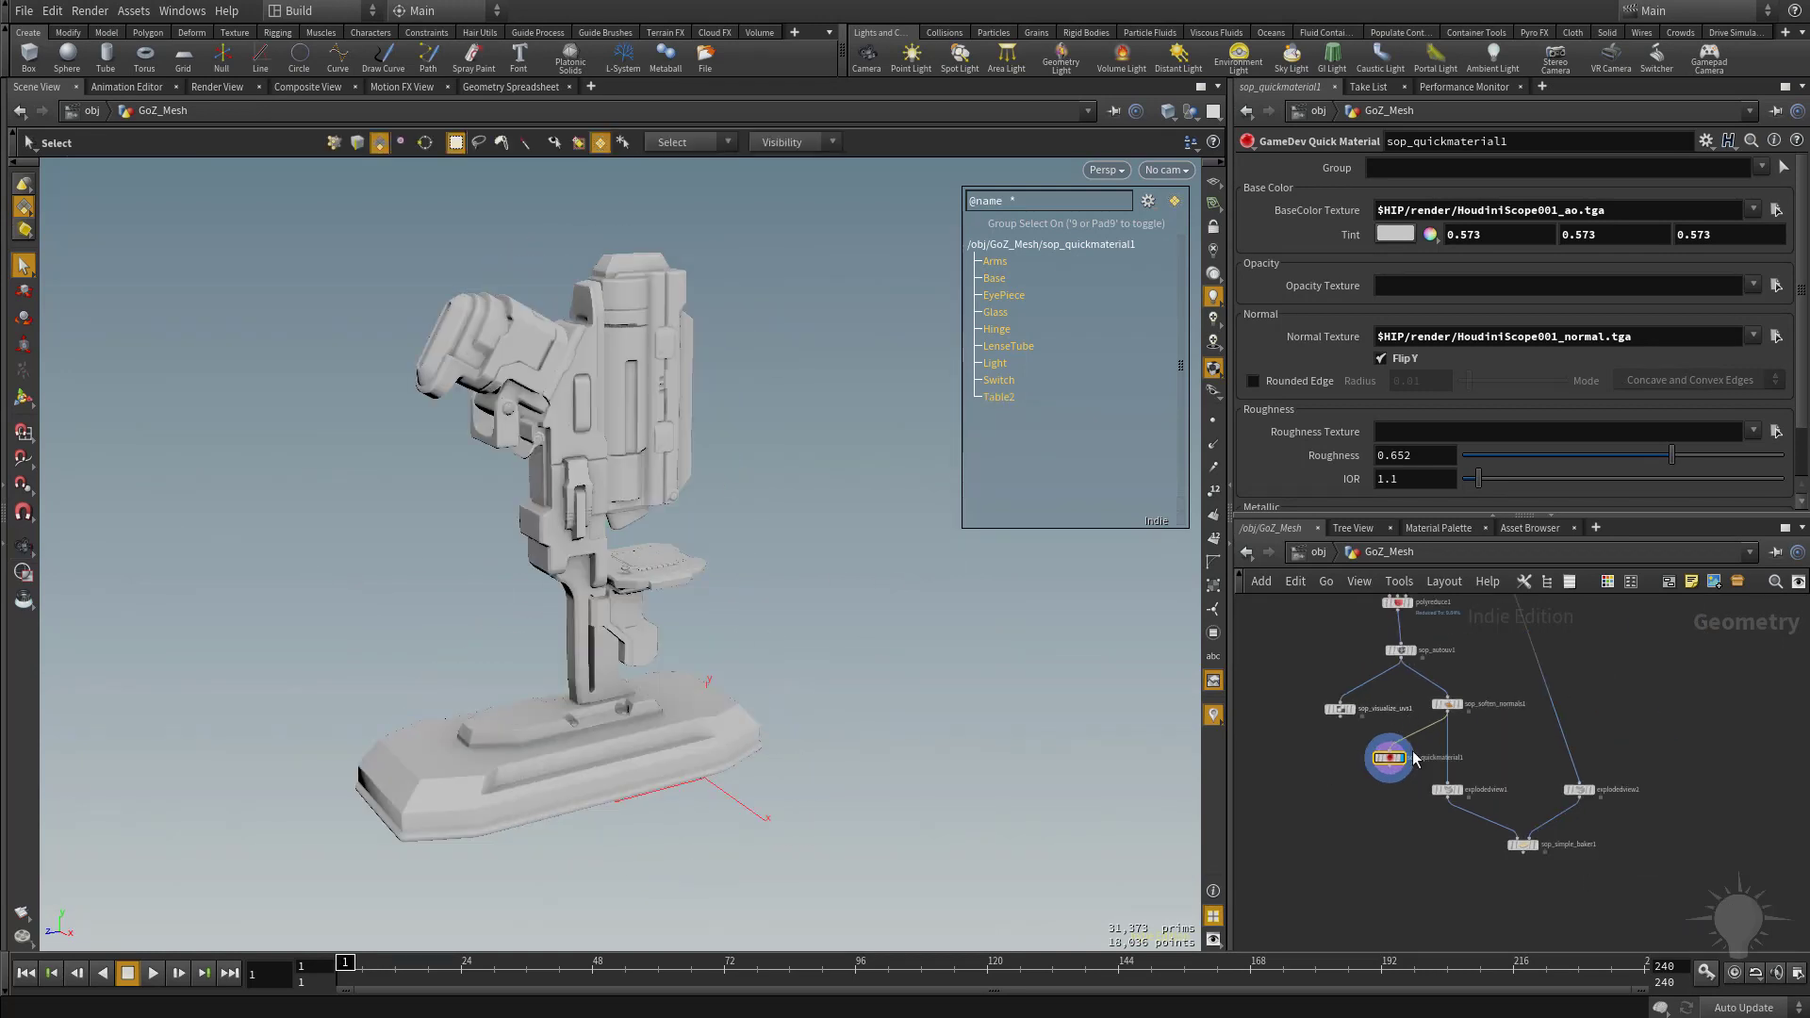
middle_click_drag(1432, 608, 1475, 810)
middle_click_drag(1627, 693, 1604, 652)
mouse_move(1578, 832)
middle_mouse_down()
mouse_move(1553, 691)
mouse_move(1552, 837)
middle_mouse_up()
scroll(1571, 766, "down", 3)
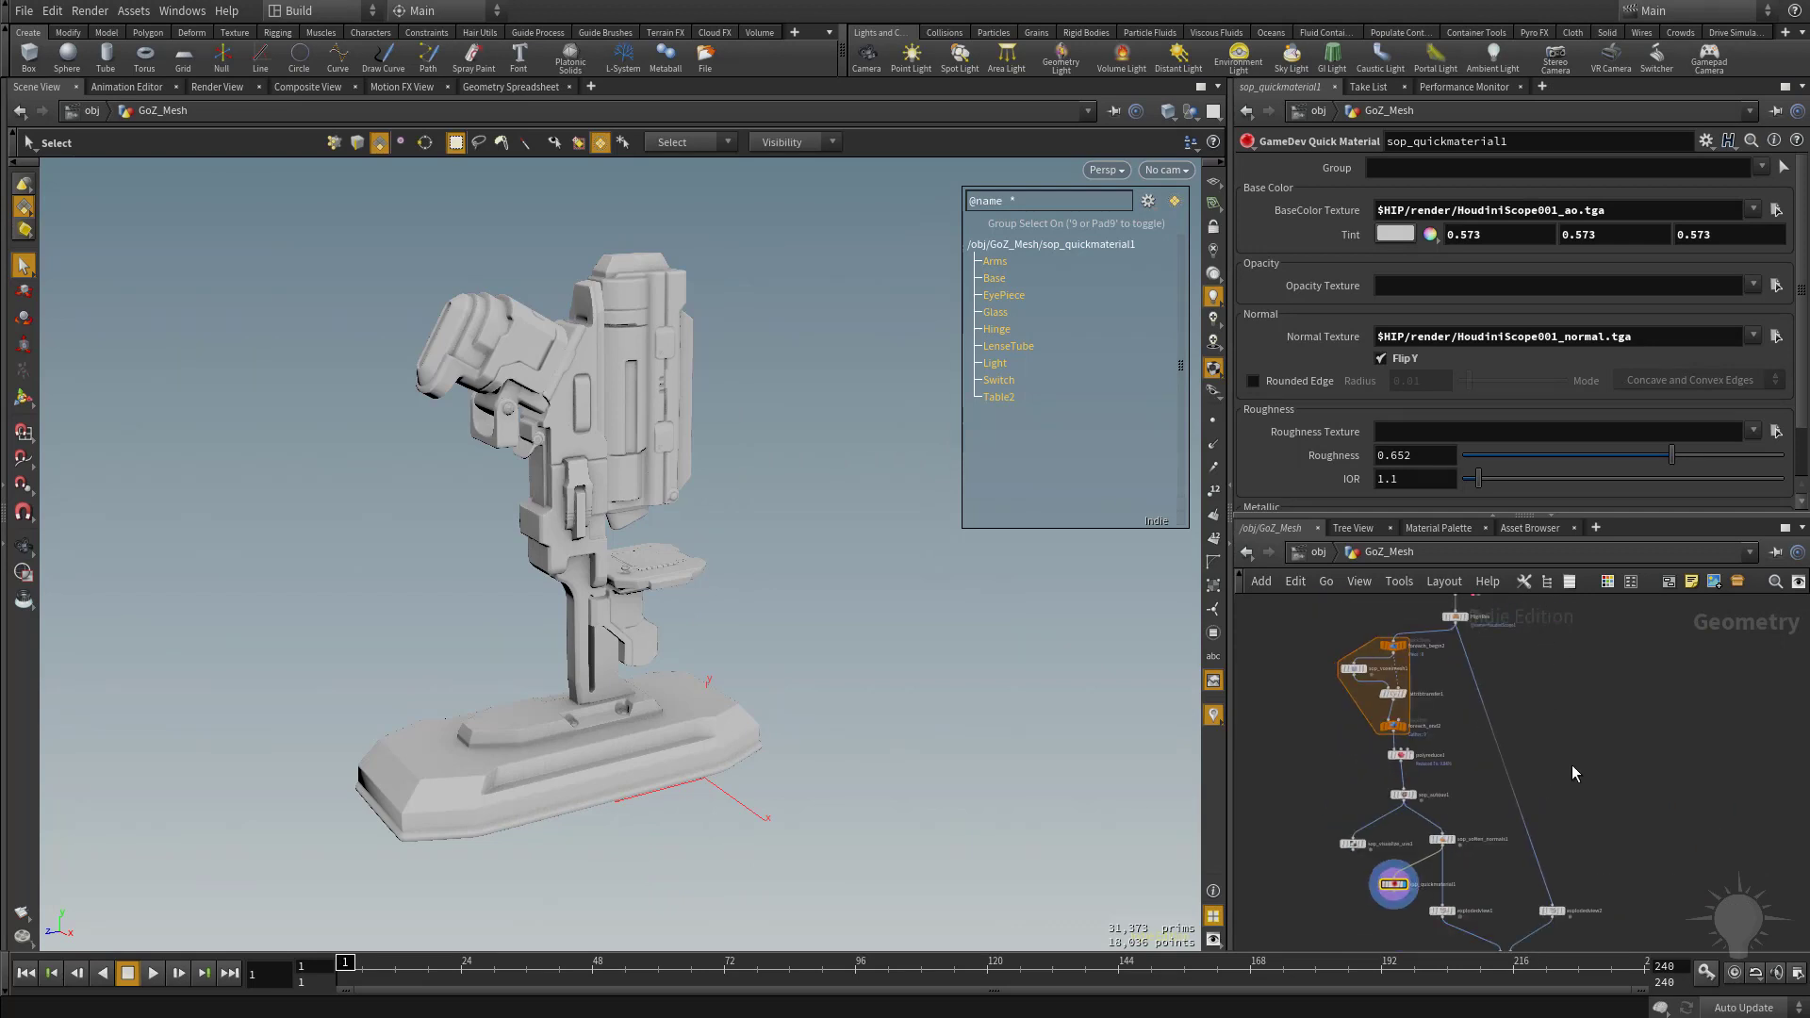
scroll(1546, 775, "up", 2)
middle_click_drag(1568, 750, 1599, 899)
scroll(1552, 737, "up", 3)
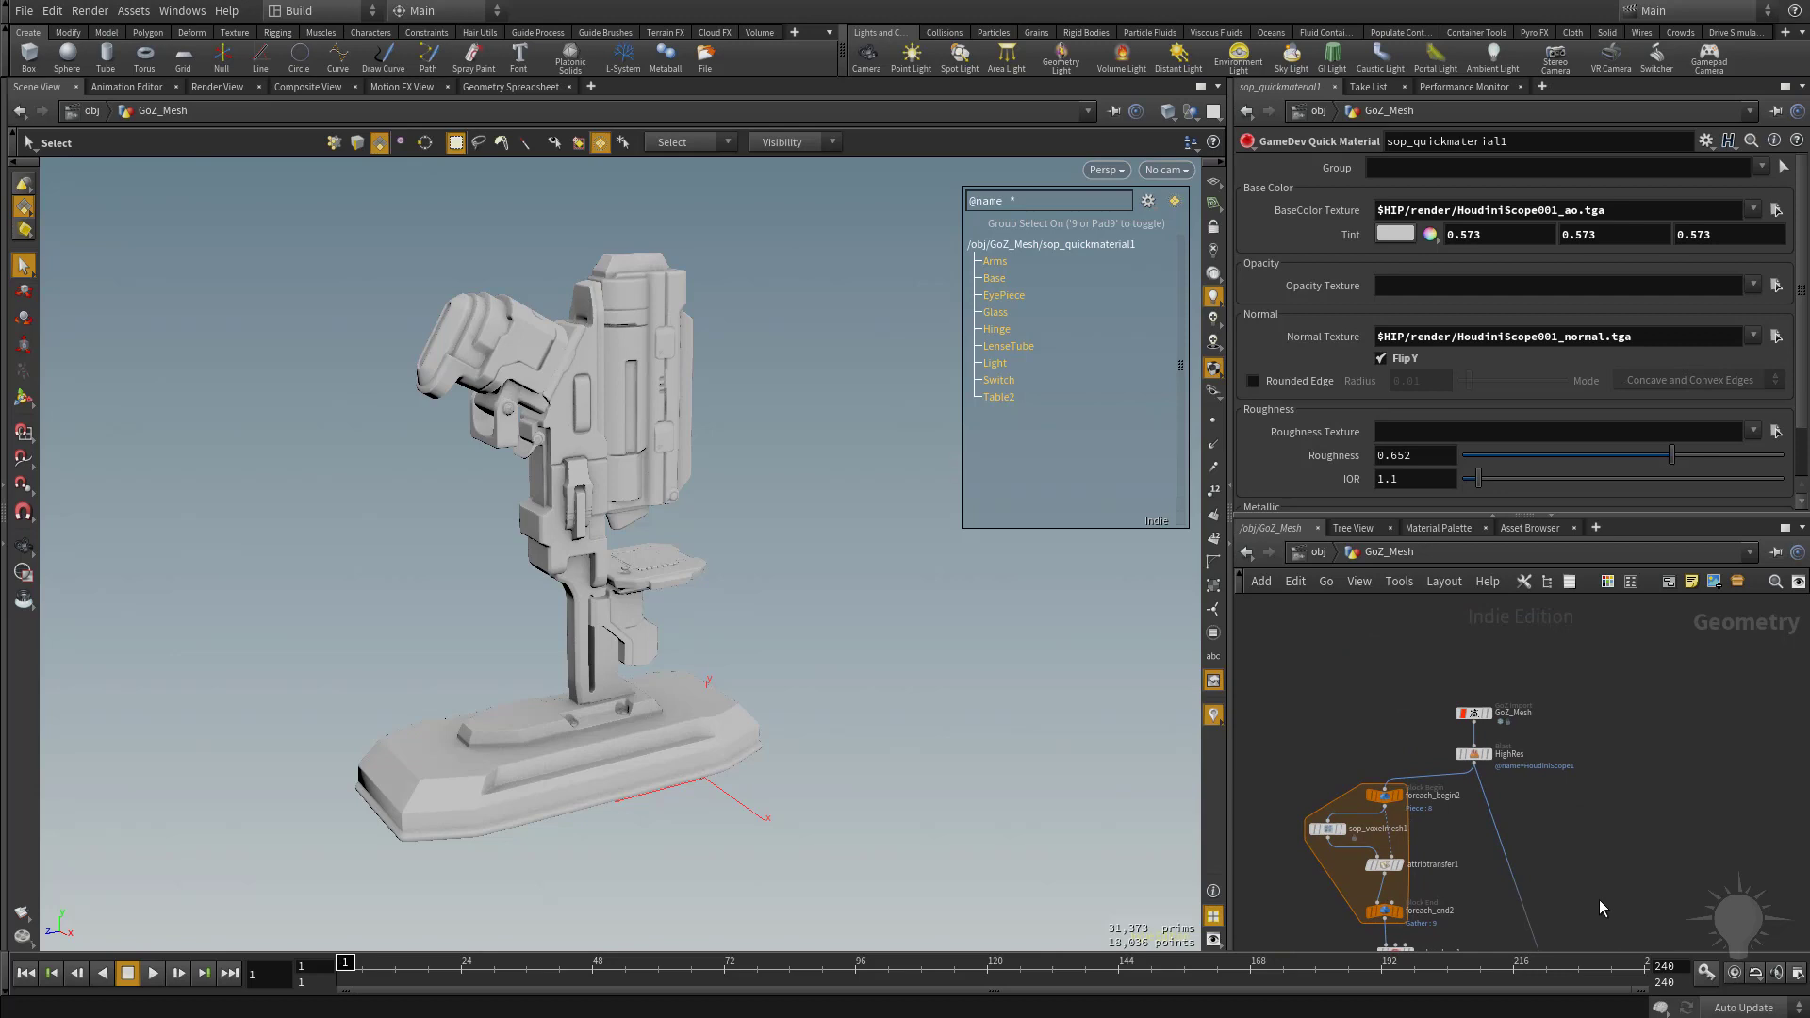
Save the HoudiniScope001.hiplc scene.
left_click(24, 11)
left_click(33, 101)
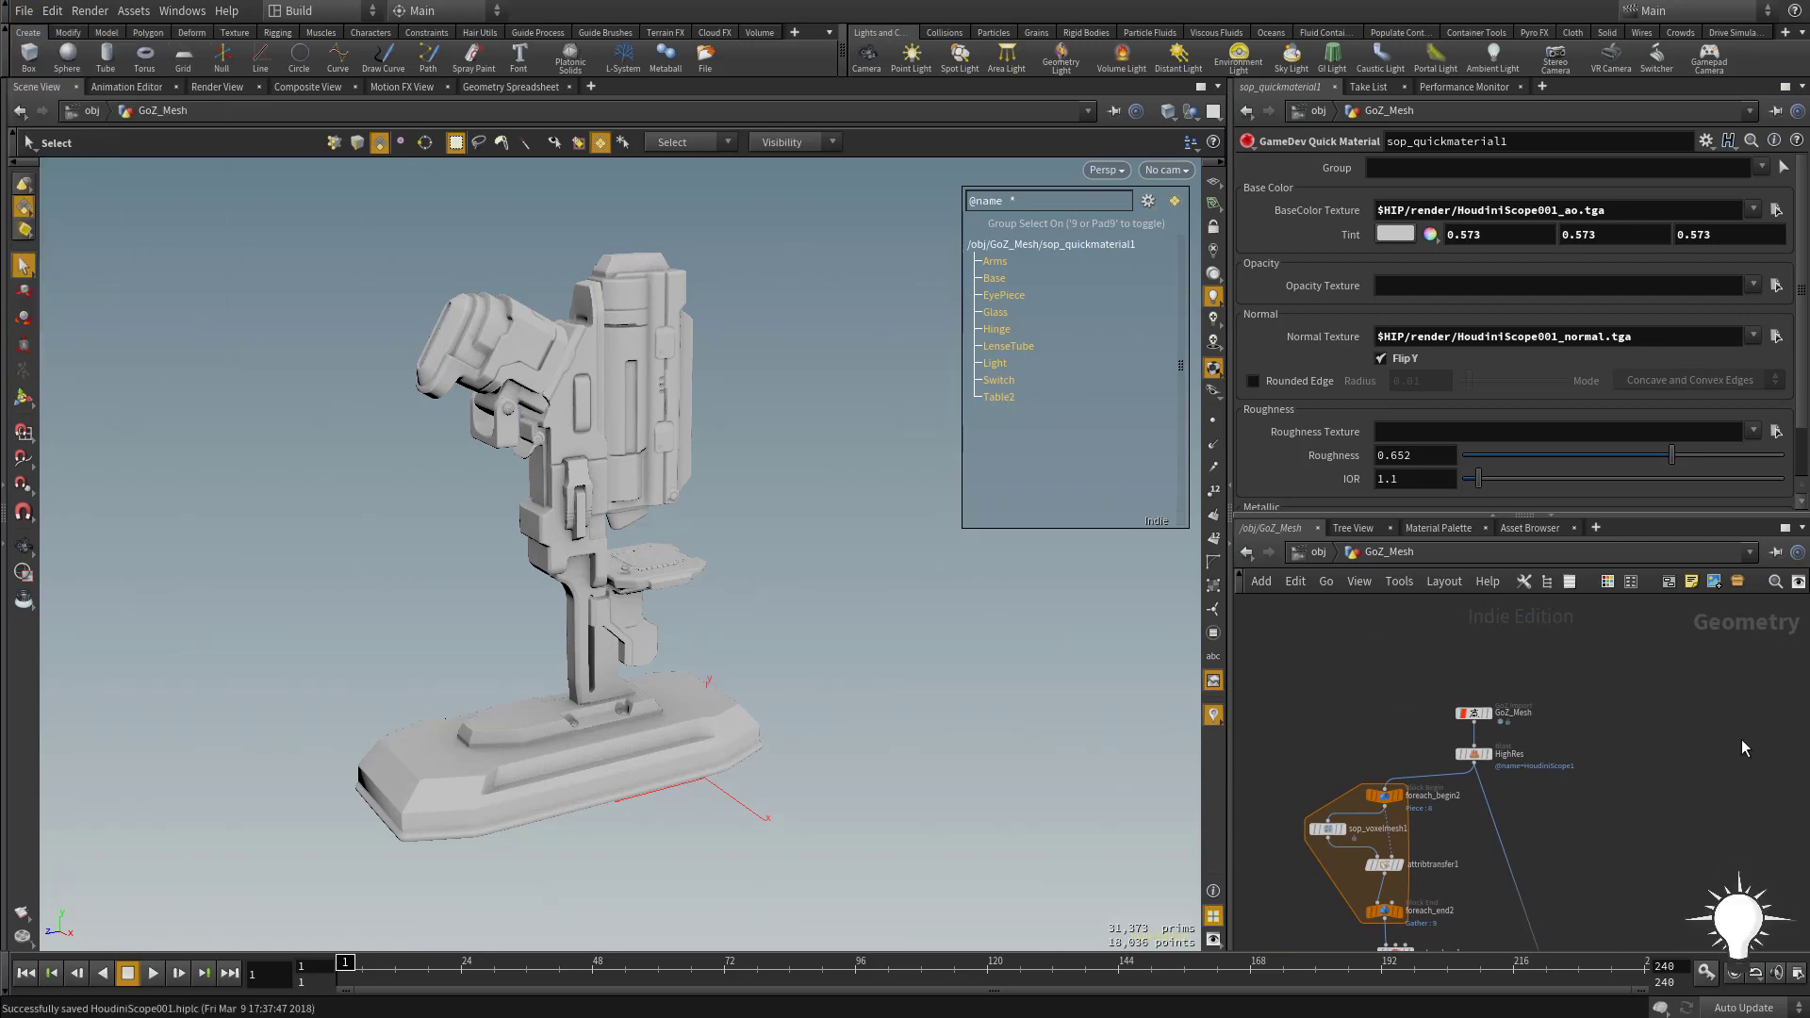